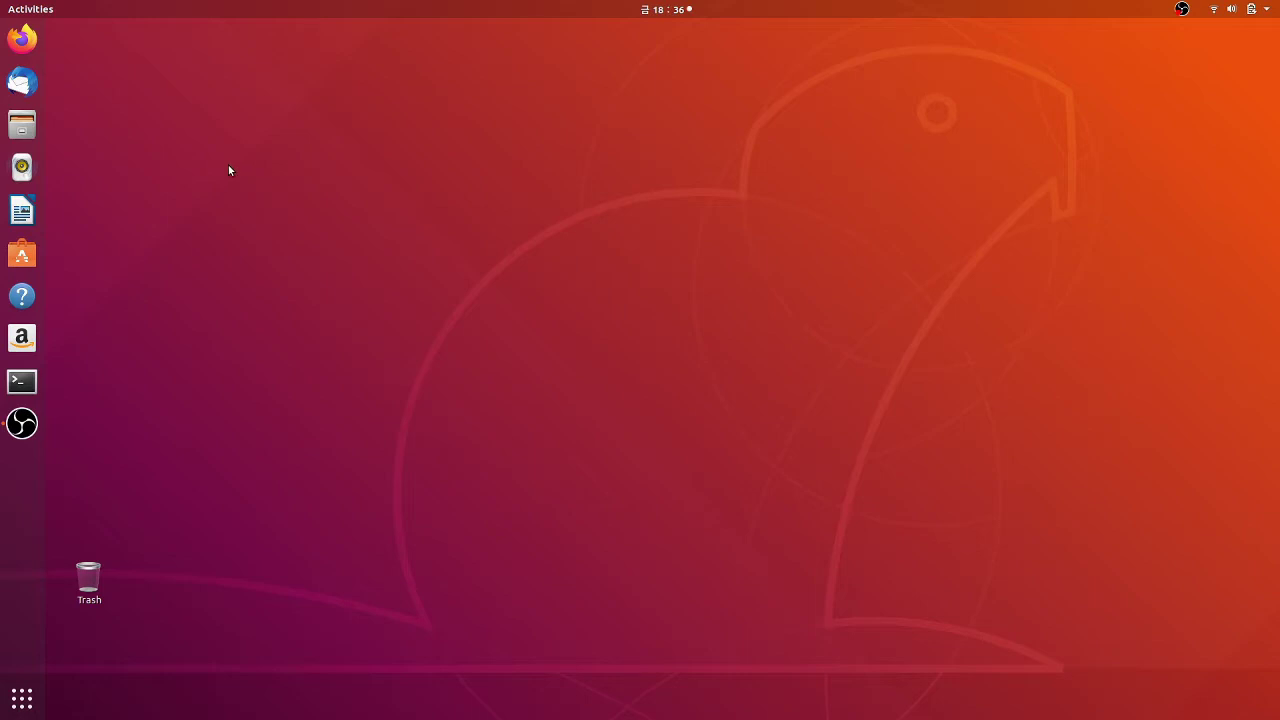
Search Google for nextfoam in Firefox and open the BARAM product page on the NEXTFOAM website.
left_click(22, 38)
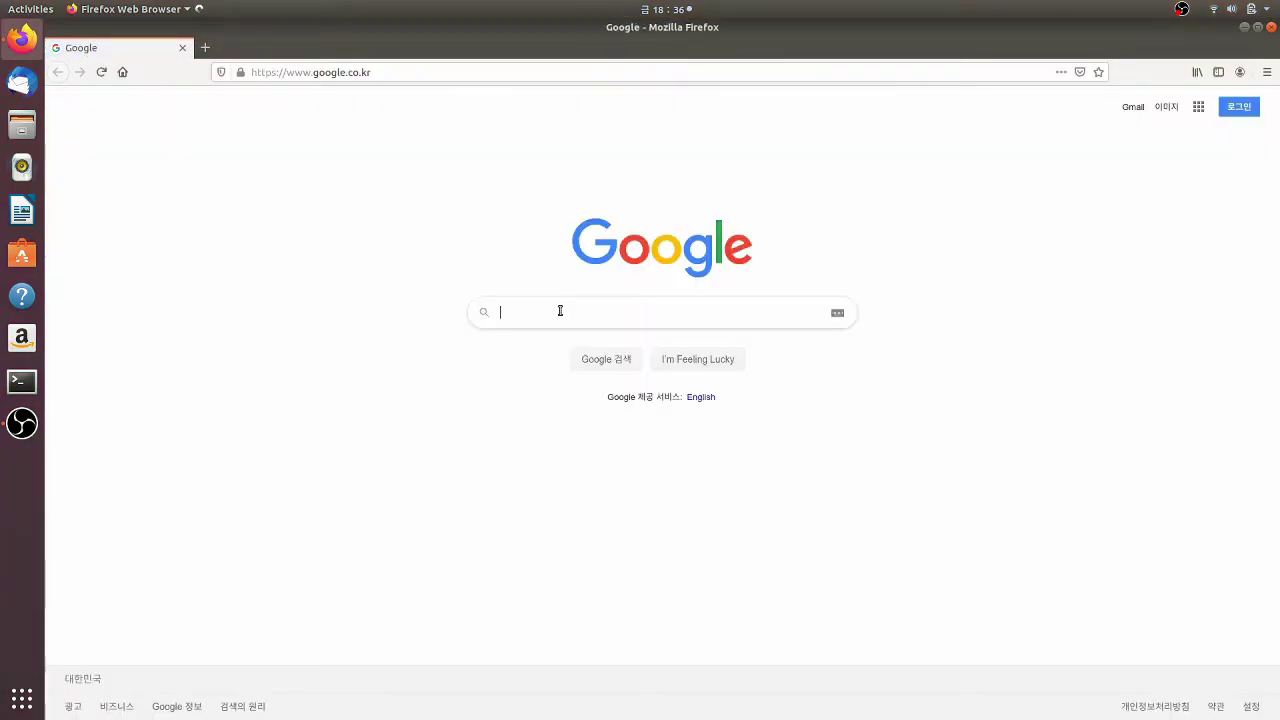
type("nextfoam")
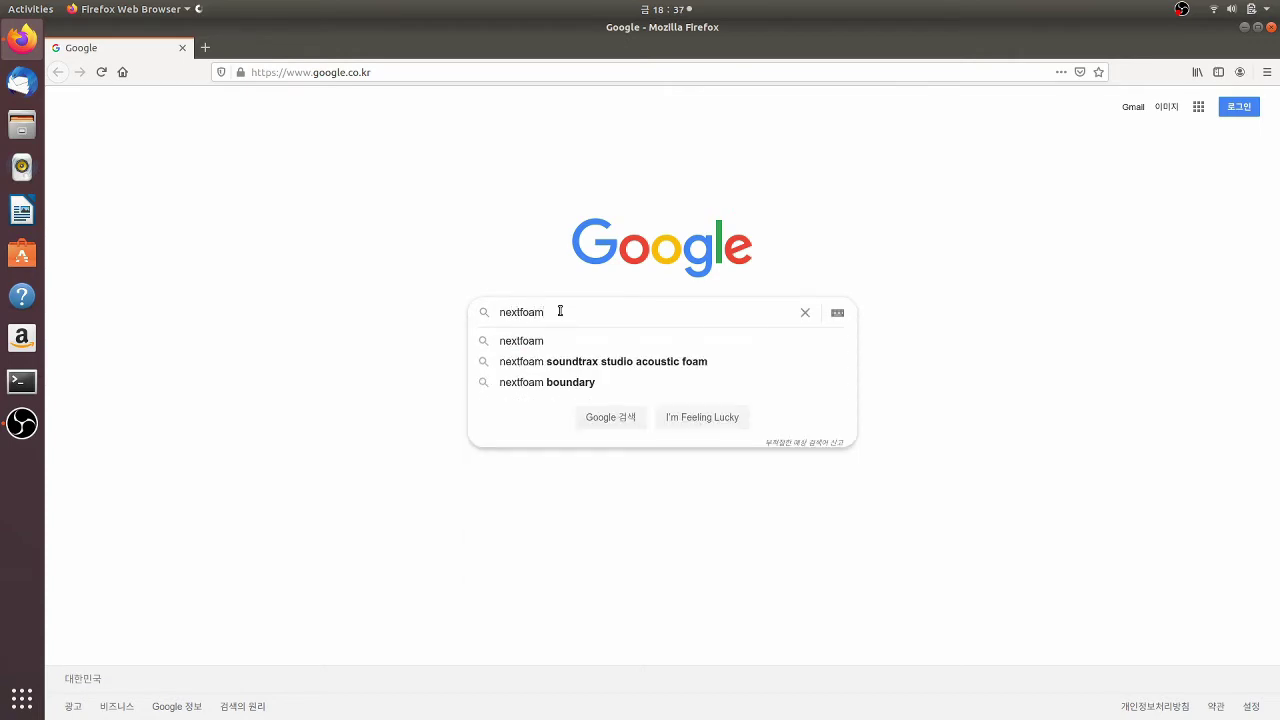
key("Return")
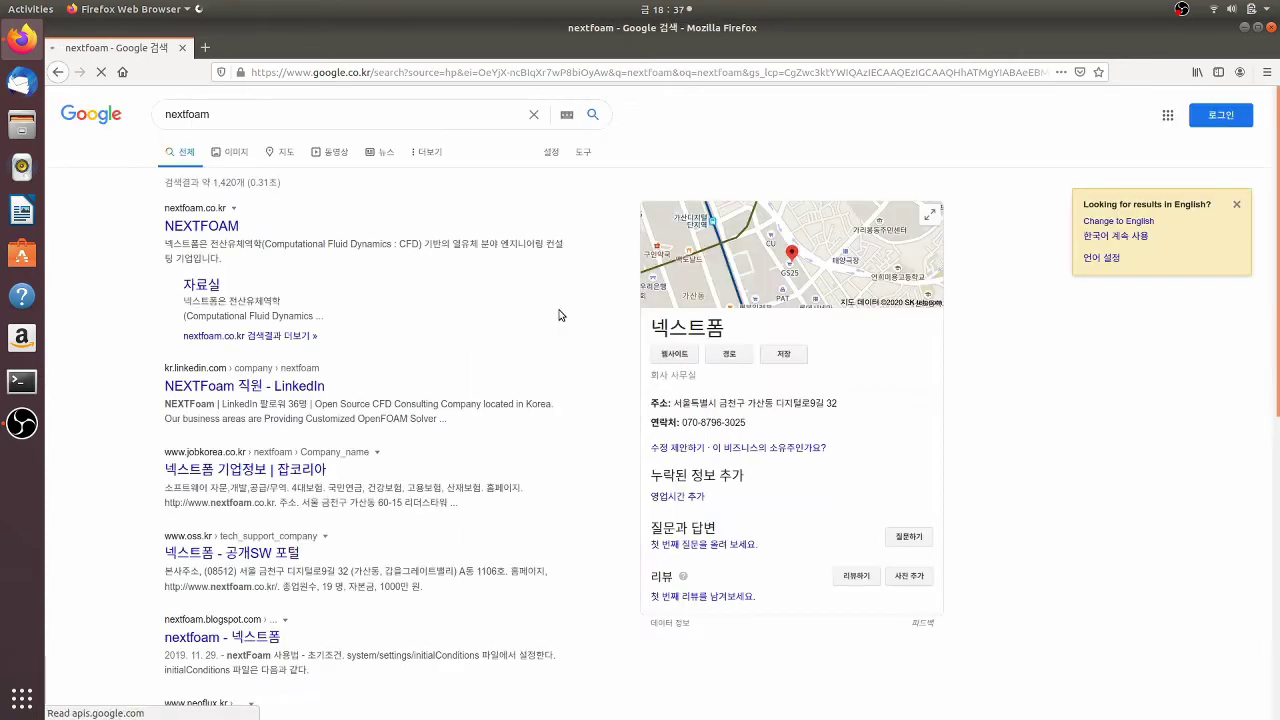
left_click(238, 230)
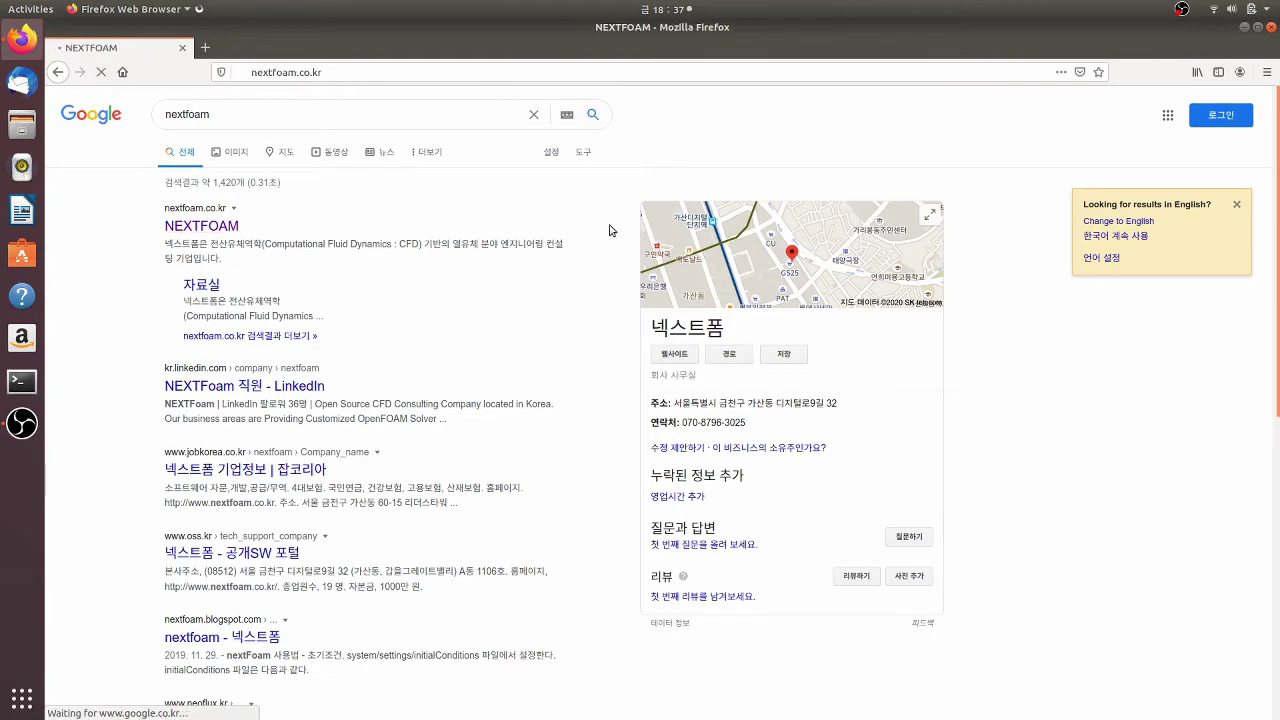
mouse_move(910, 131)
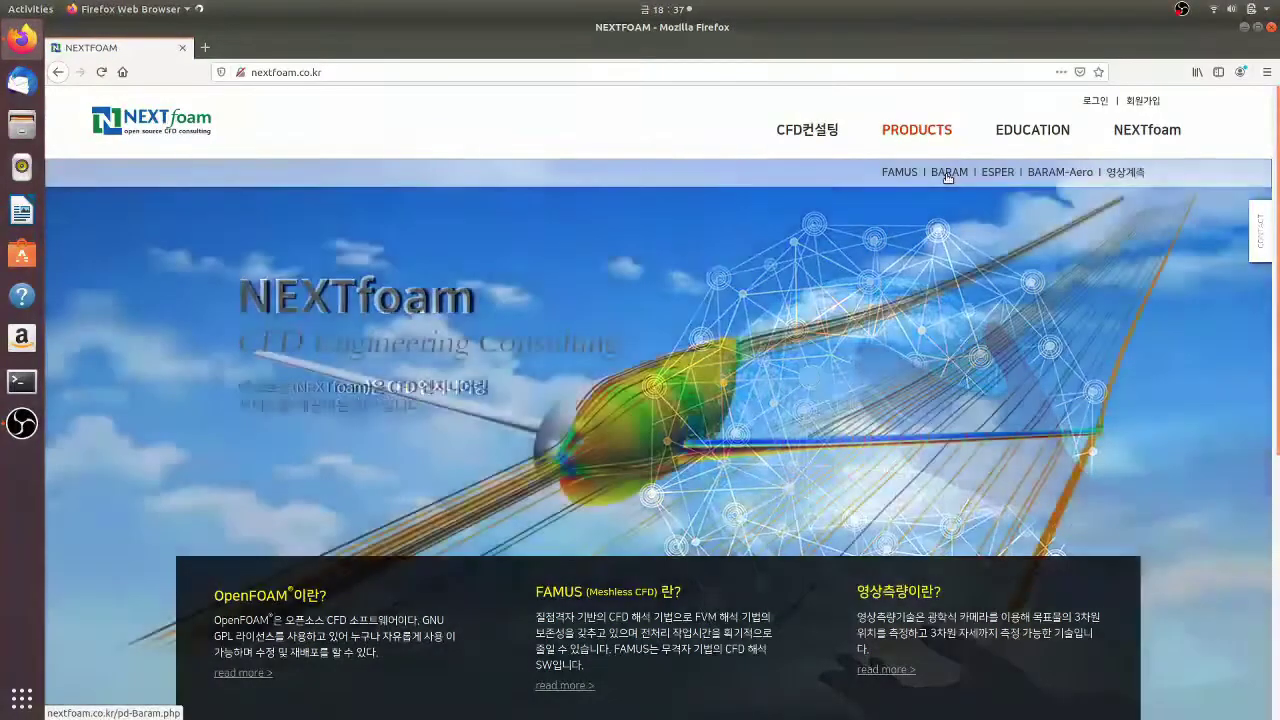
left_click(945, 173)
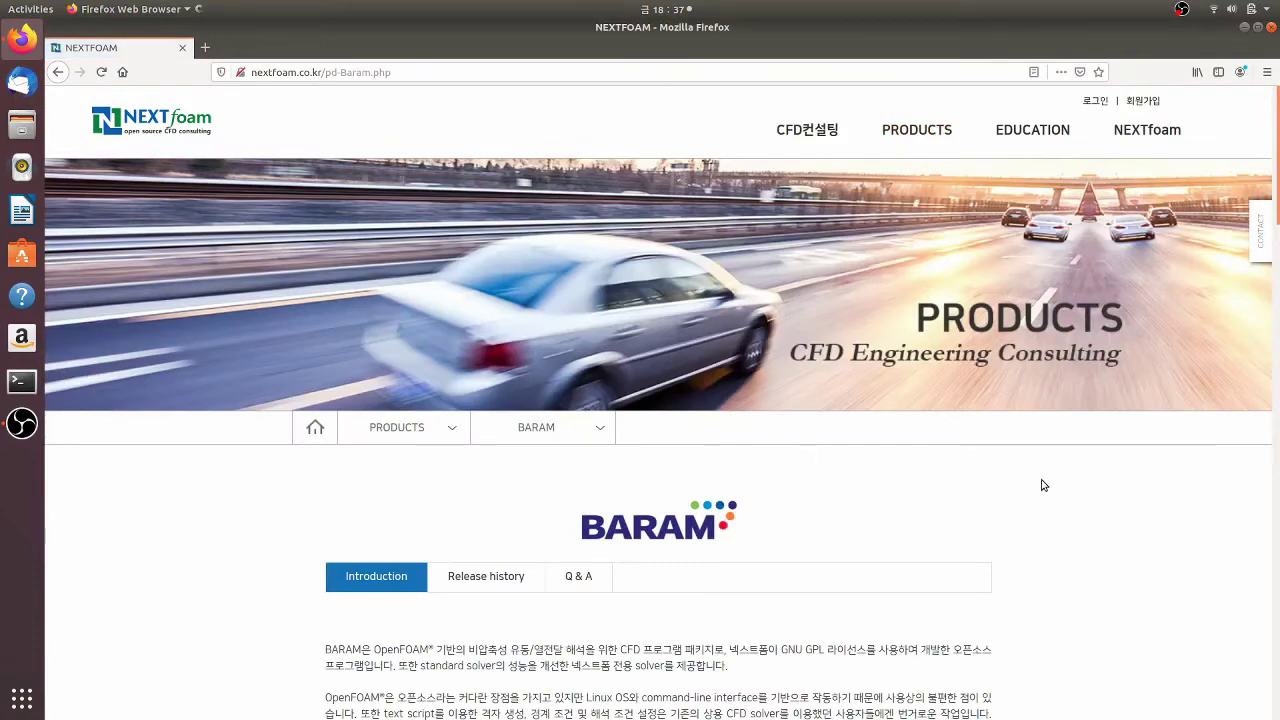
Read the BARAM introduction and the development background section, including solver stability and the open-source GUI points.
scroll(1102, 439, "down", 2)
scroll(1118, 436, "down", 3)
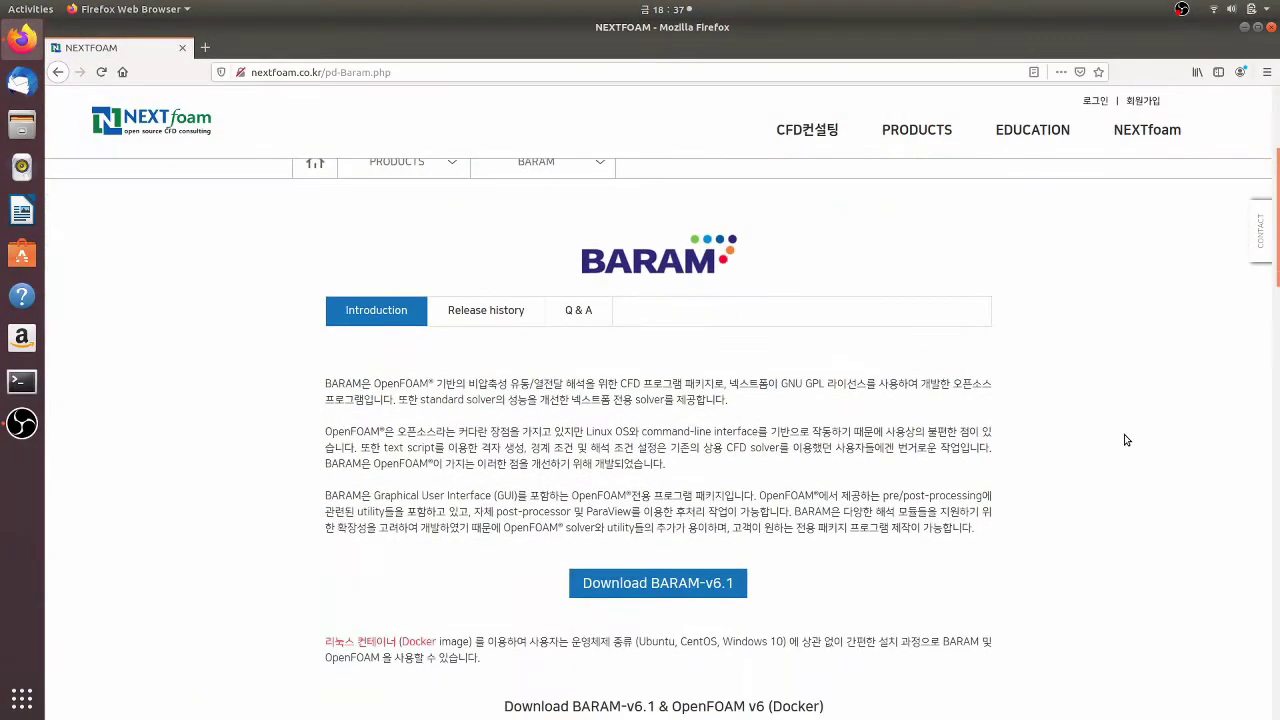
scroll(1073, 452, "down", 1)
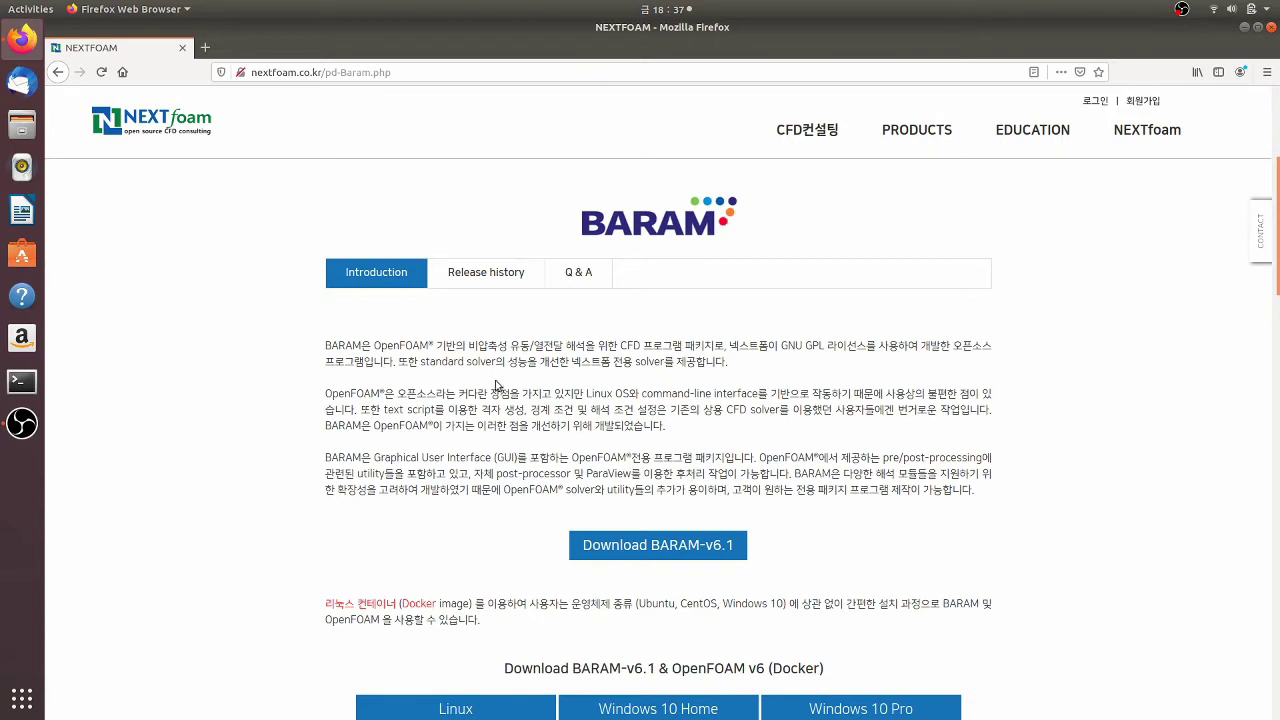
left_click_drag(374, 347, 708, 346)
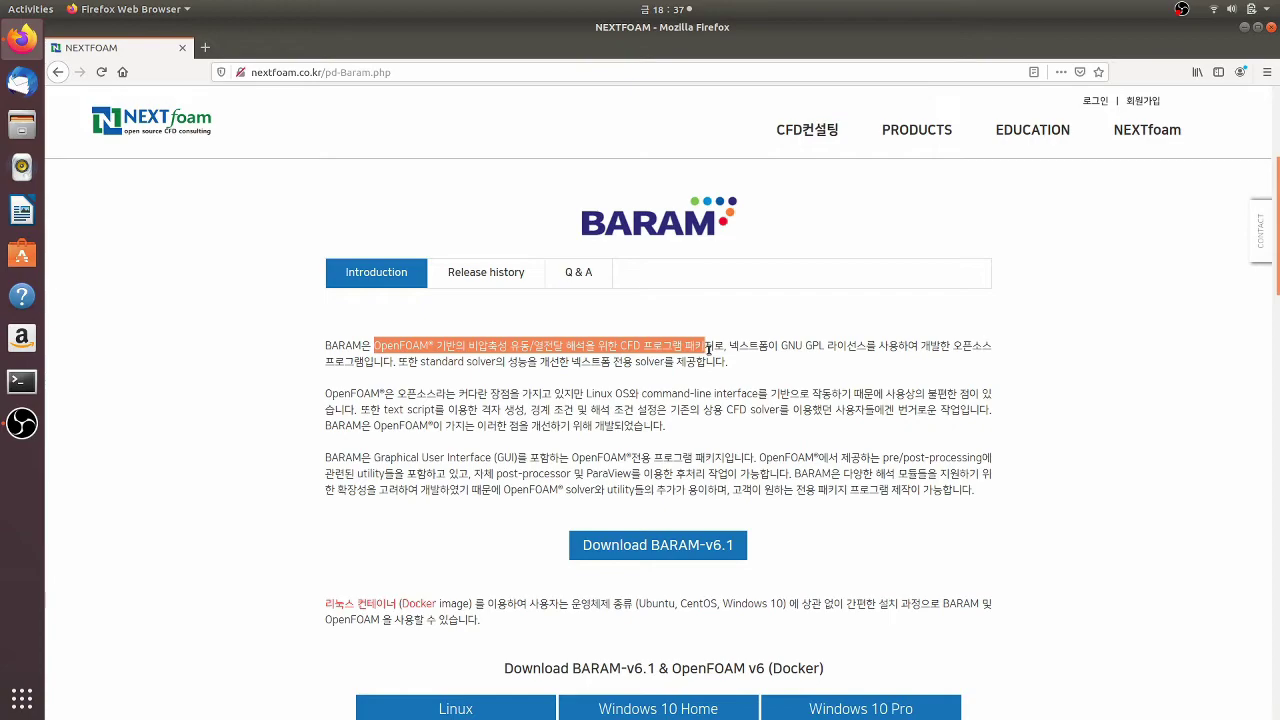
left_click(730, 368)
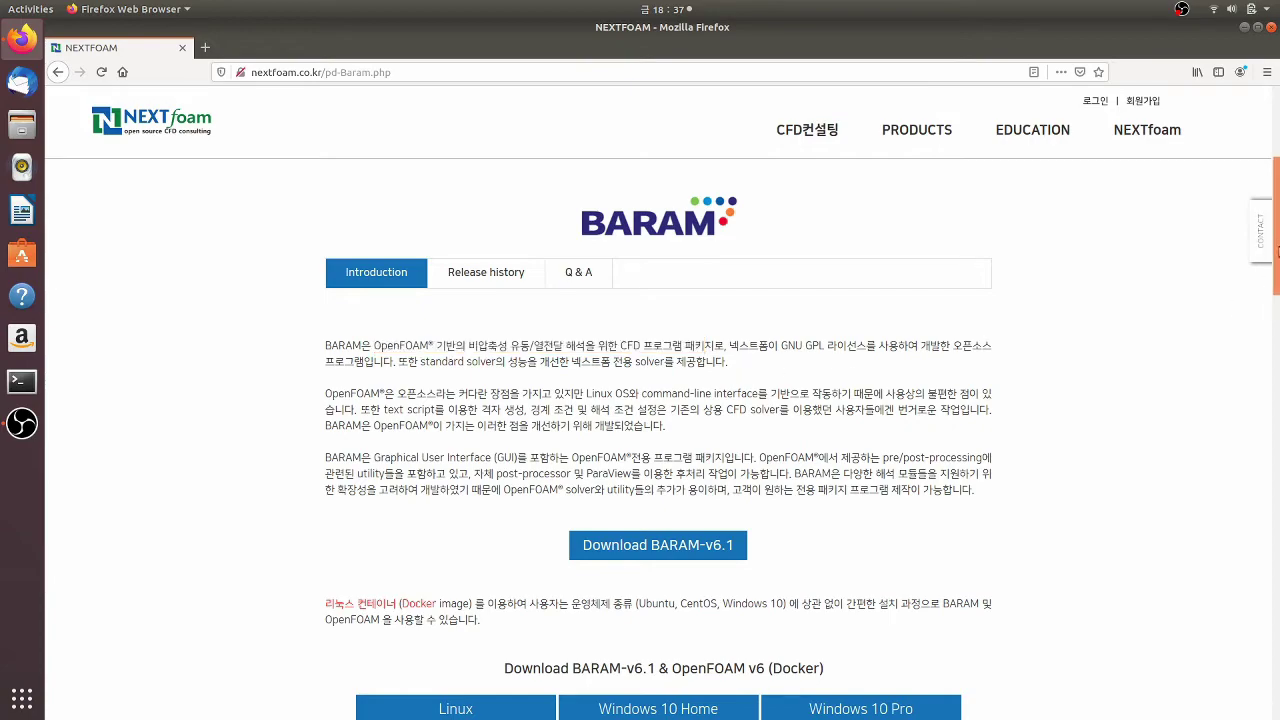
left_click_drag(1277, 233, 1277, 565)
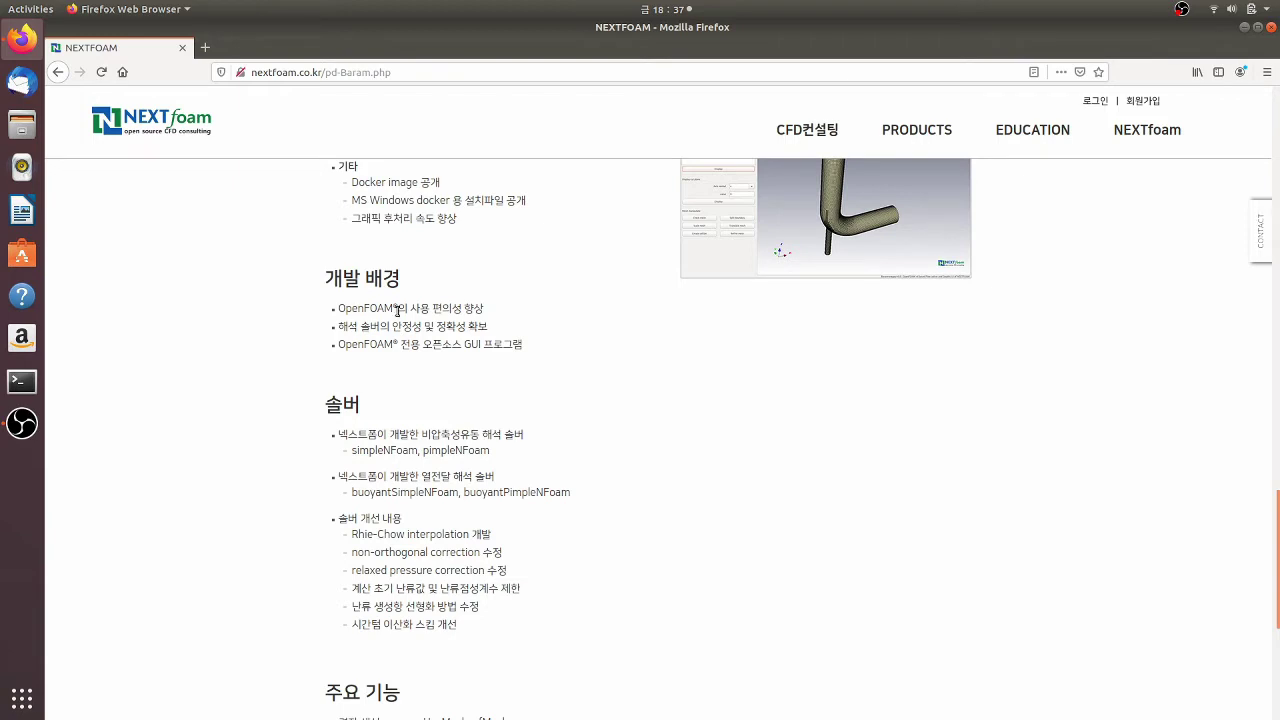
left_click_drag(403, 347, 519, 346)
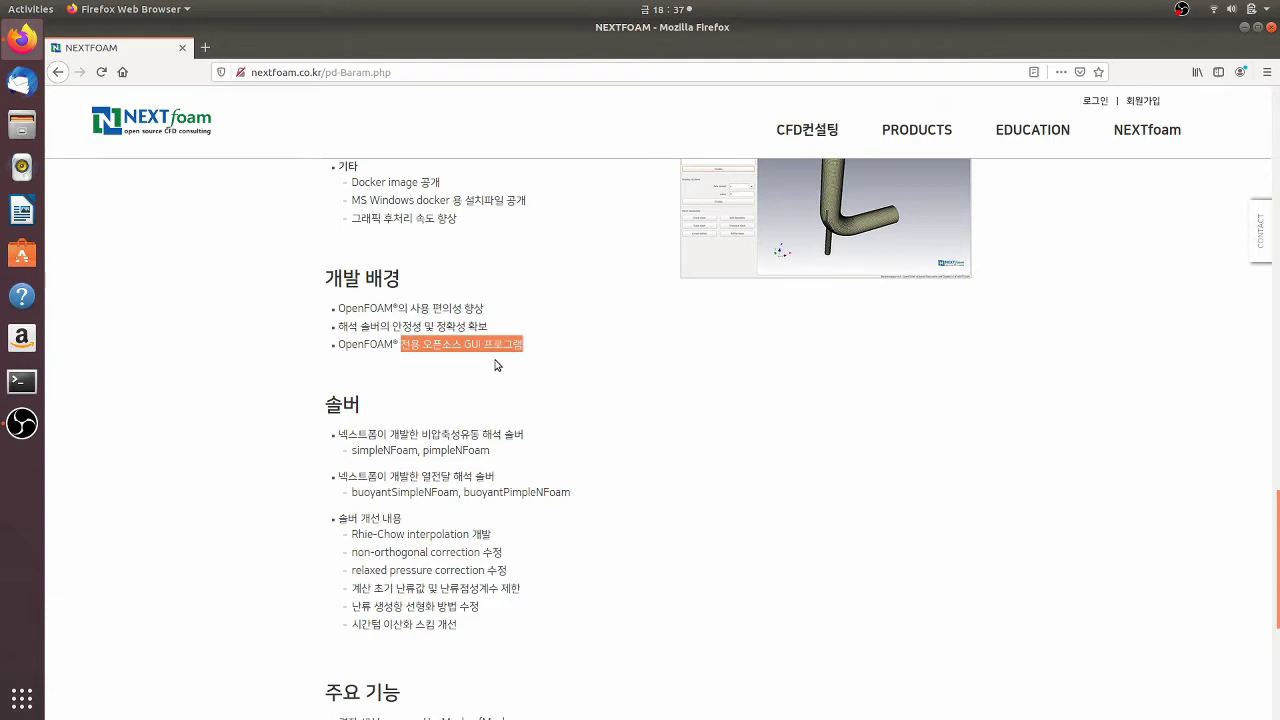
left_click(395, 348)
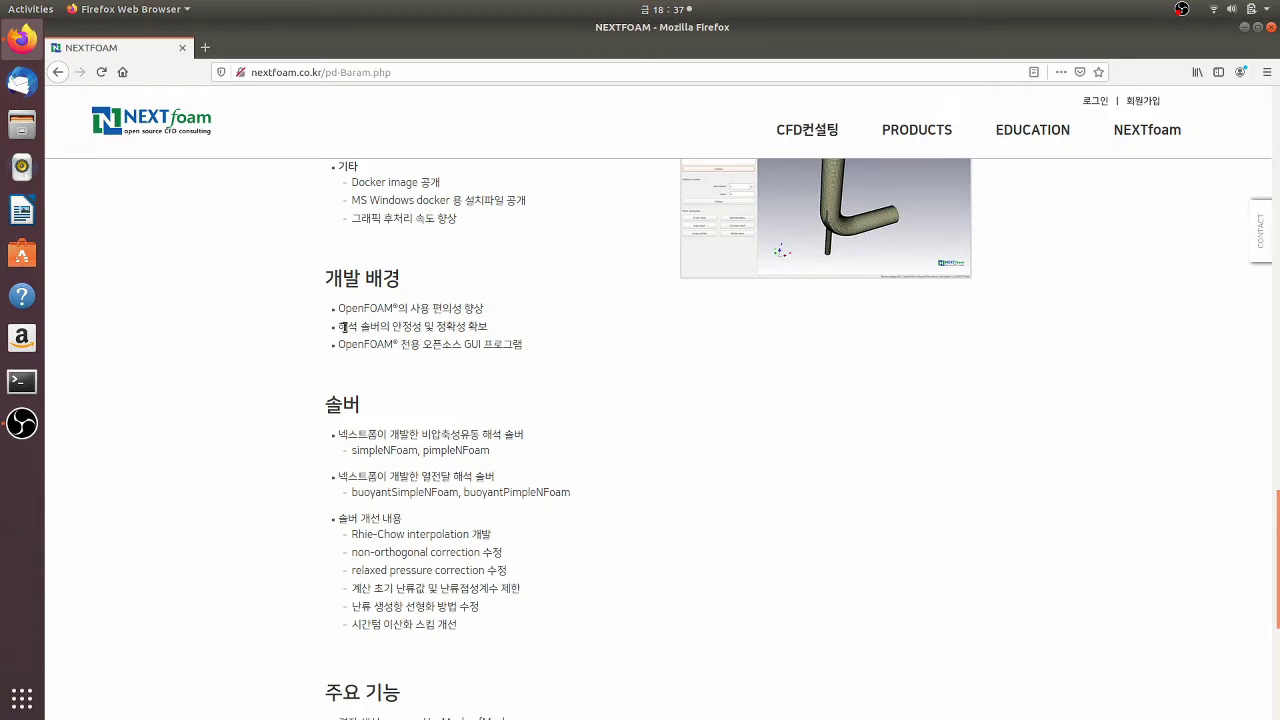
left_click_drag(393, 328, 489, 336)
left_click(489, 334)
Examine the incompressible flow and heat transfer solvers, the solver improvements and the main features of BARAM.
left_click_drag(352, 458, 490, 462)
left_click_drag(422, 436, 527, 442)
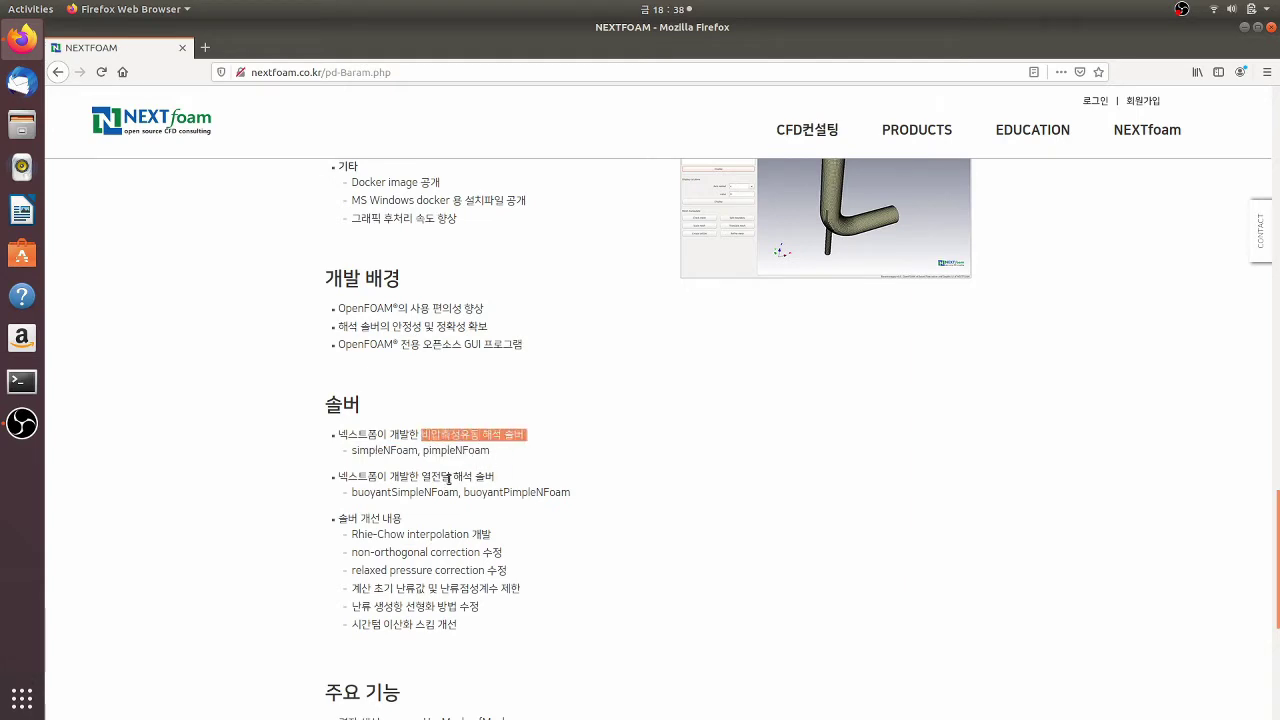
left_click_drag(418, 480, 488, 481)
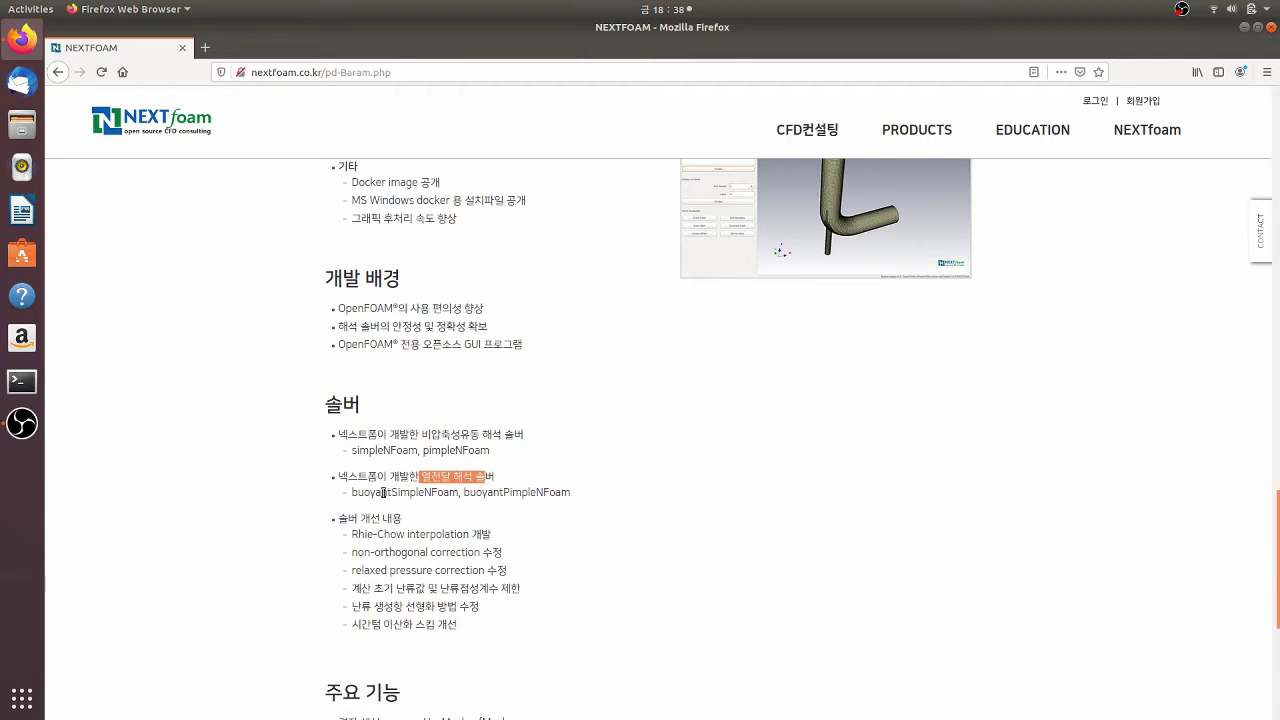
left_click_drag(351, 494, 575, 501)
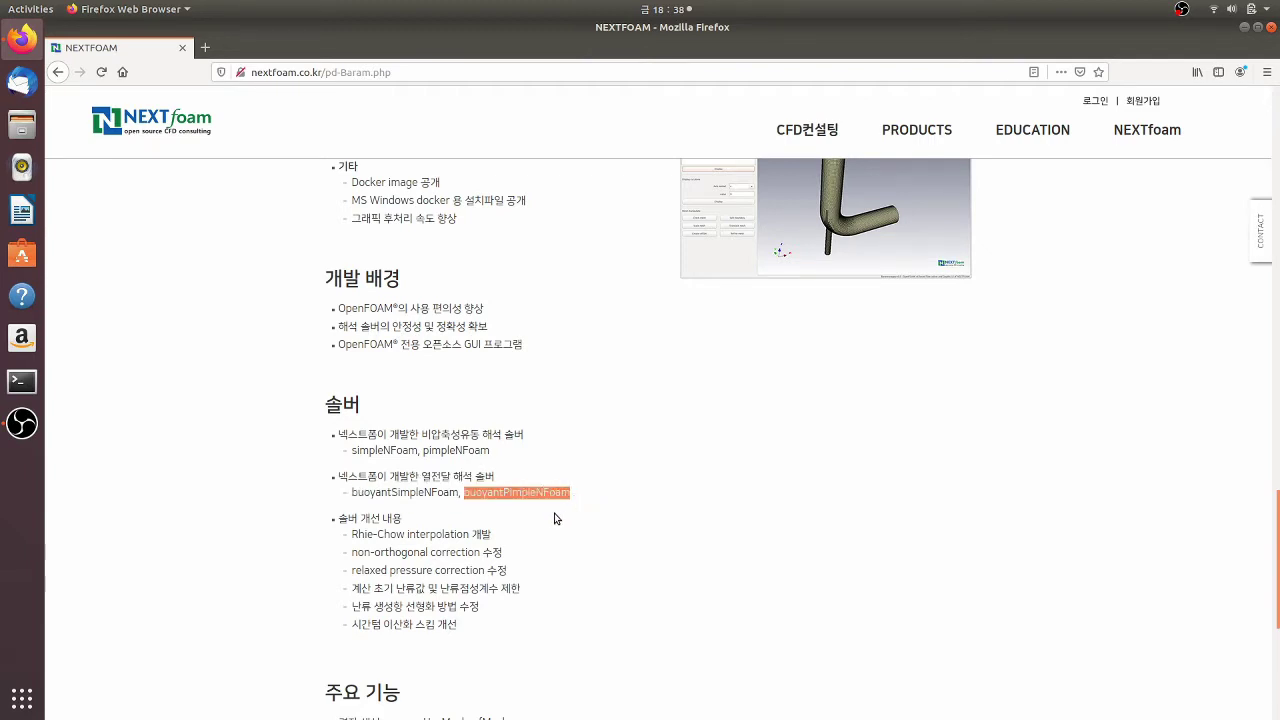
scroll(550, 514, "down", 2)
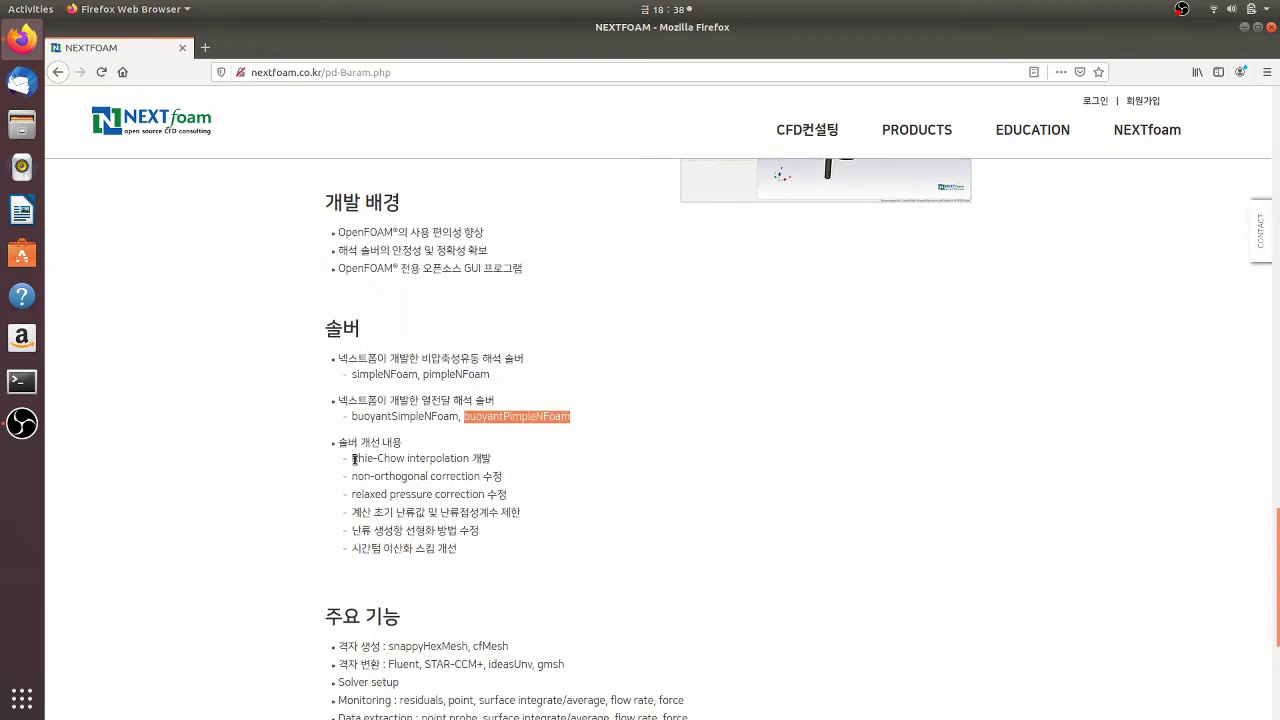
left_click_drag(344, 444, 460, 555)
left_click(459, 554)
scroll(455, 550, "down", 5)
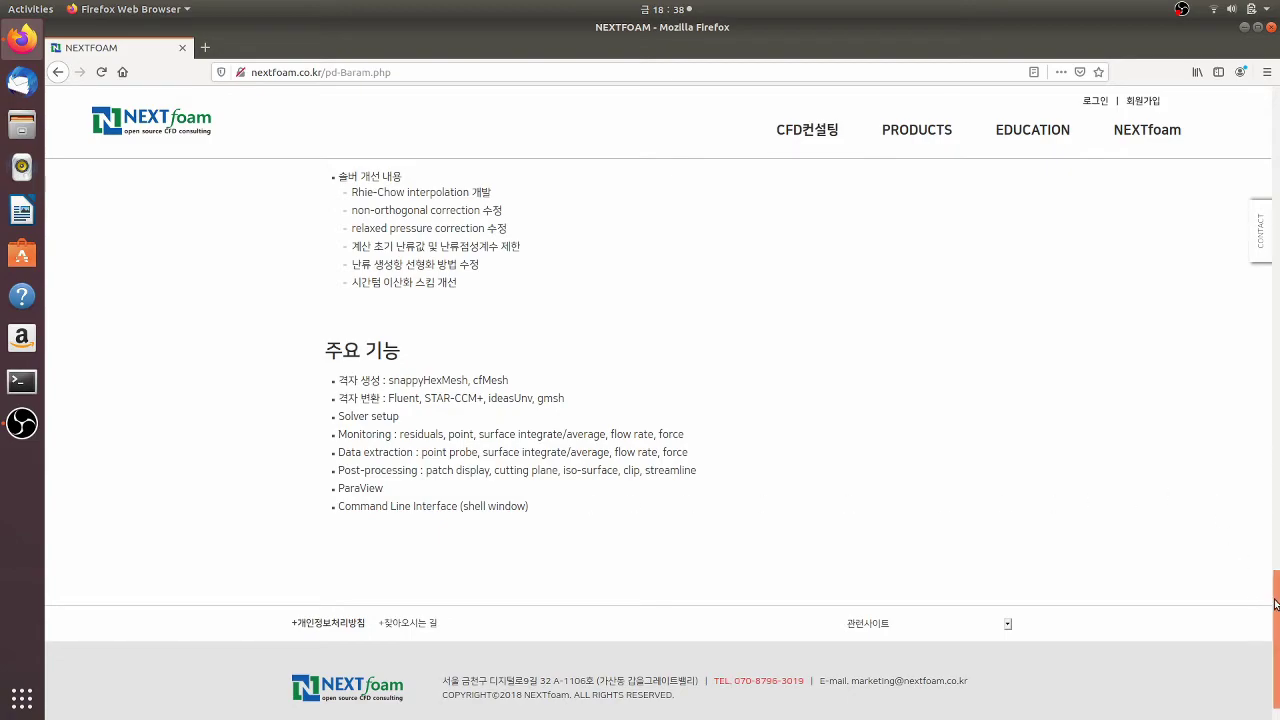
Download BARAM-v6.1 from the product page by saving the file Install_Baram-v6.tar.gz.
left_click_drag(1275, 607, 1276, 184)
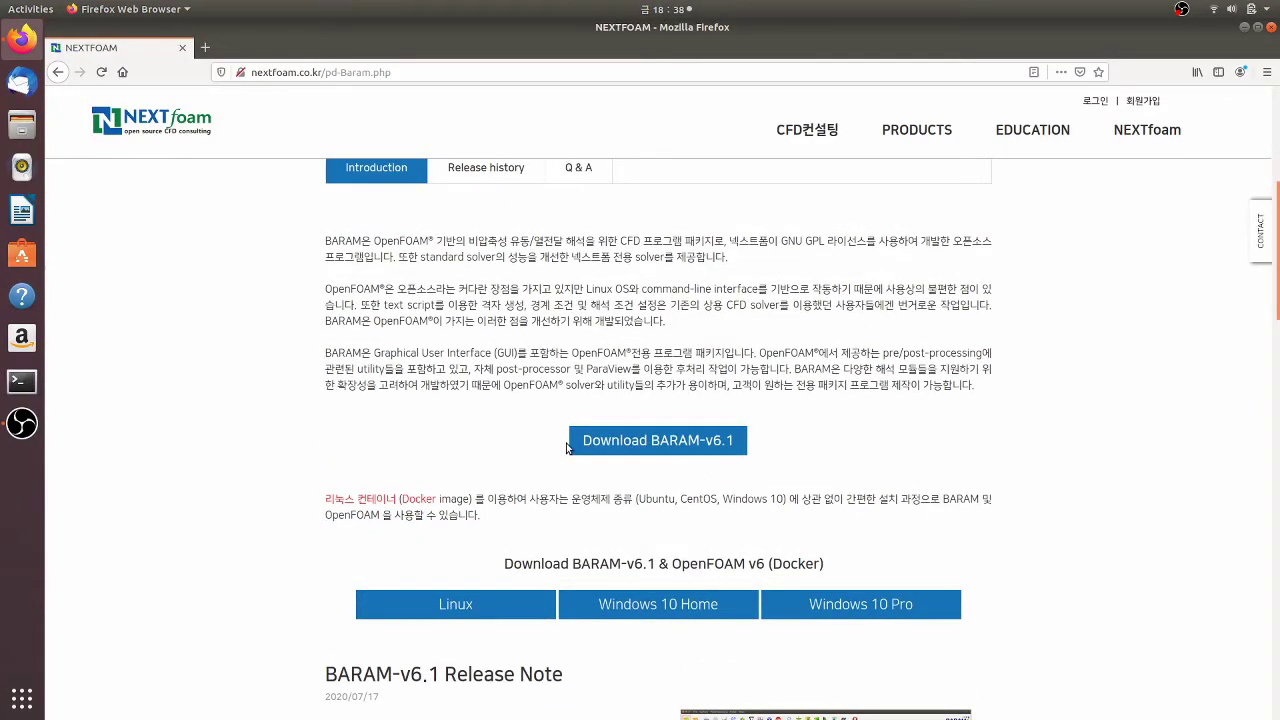
left_click(677, 448)
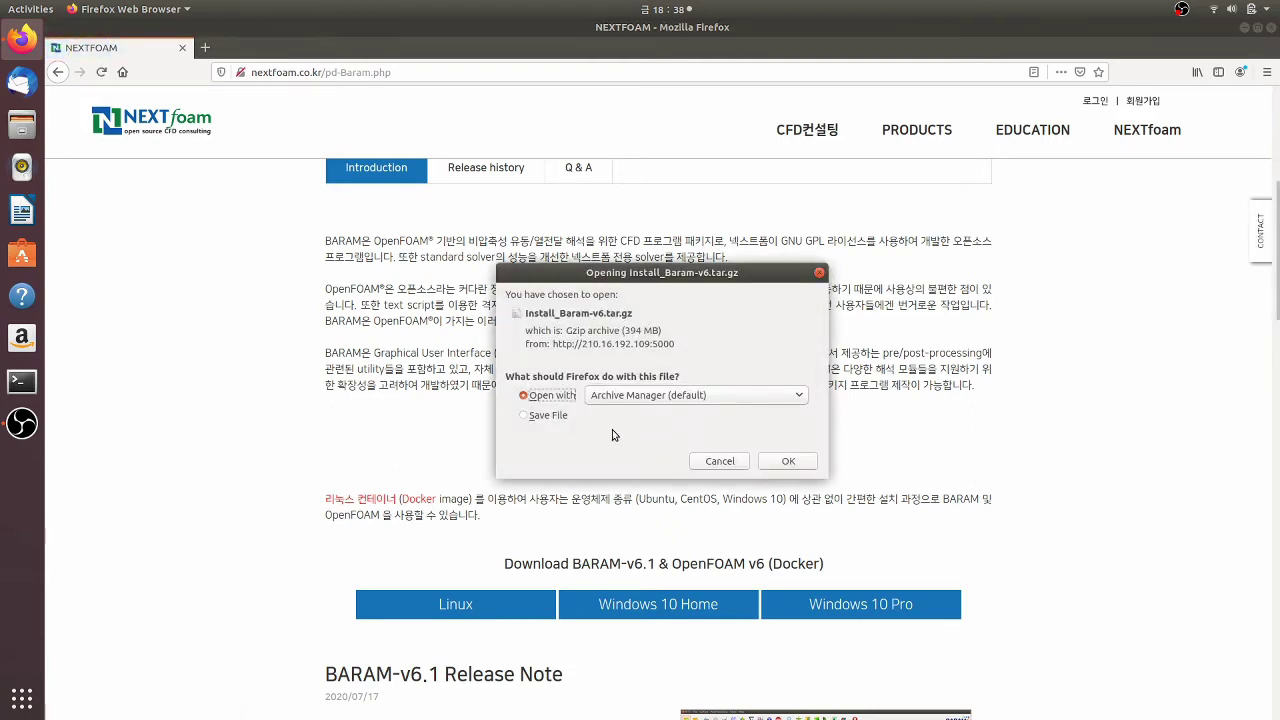
left_click(560, 418)
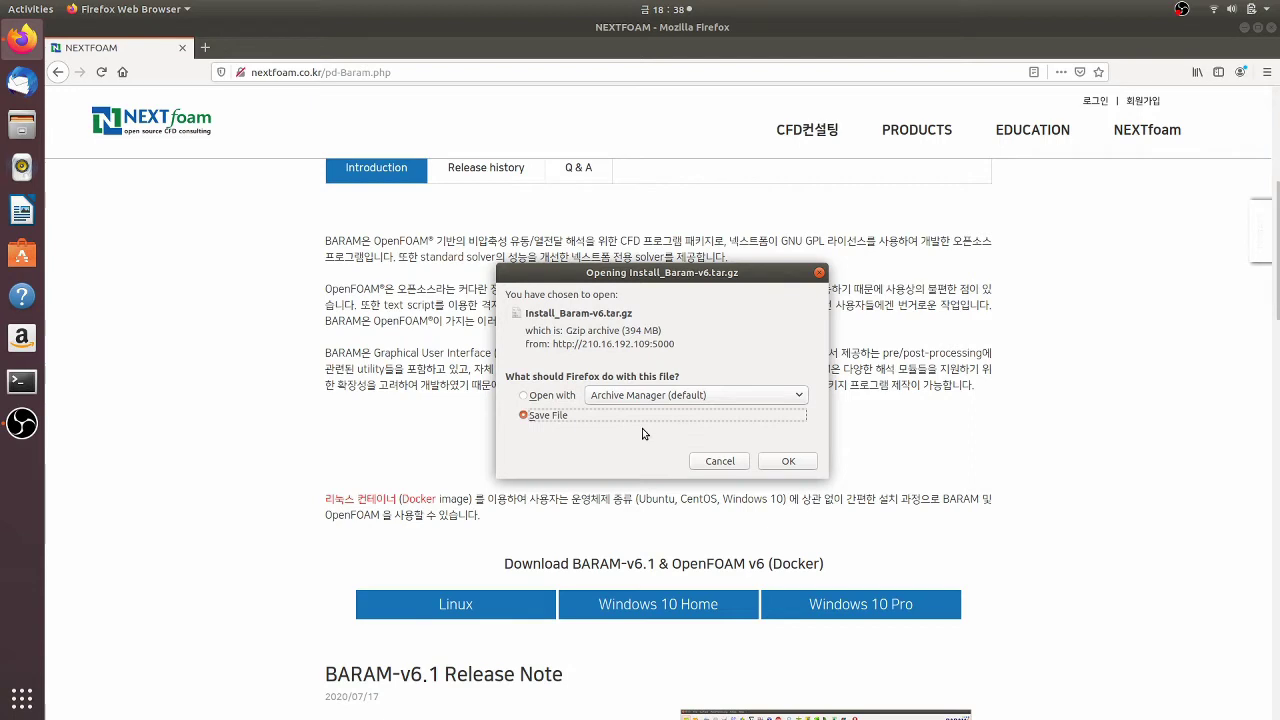
left_click(789, 461)
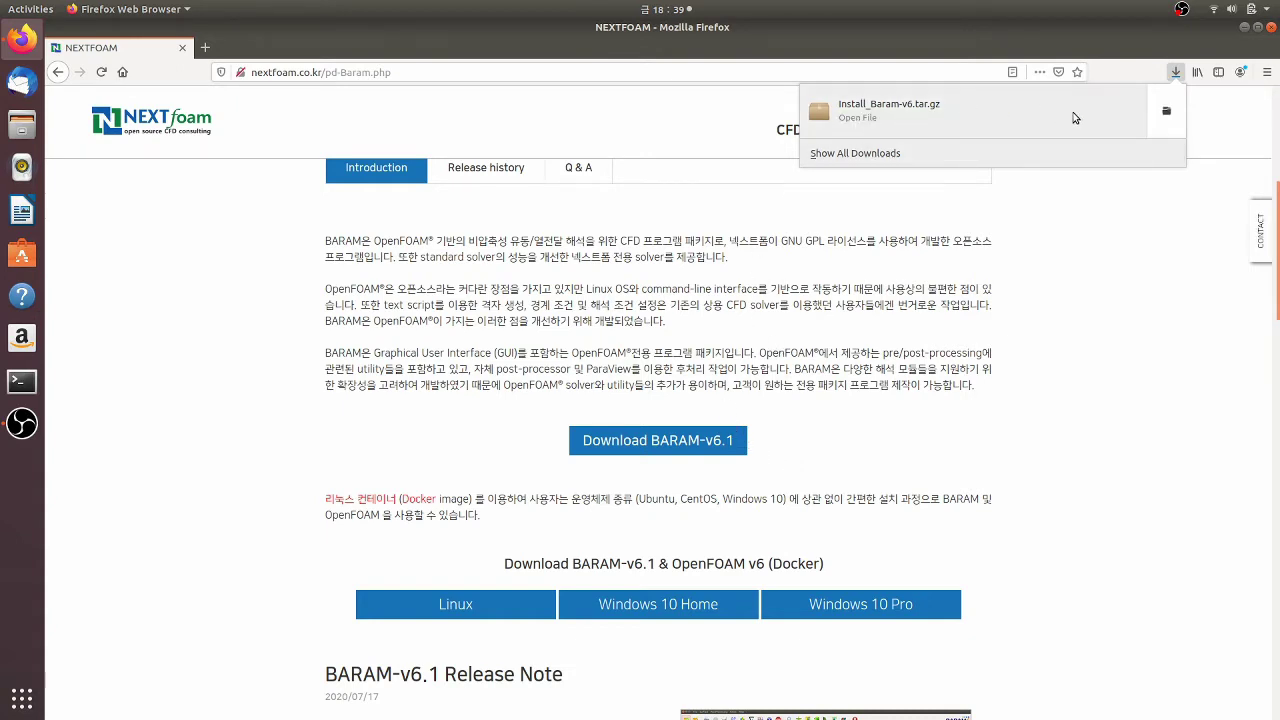
left_click(1162, 210)
Minimize the browser and open Install_Baram-v6.tar.gz from the Downloads folder in Archive Manager.
left_click(1244, 28)
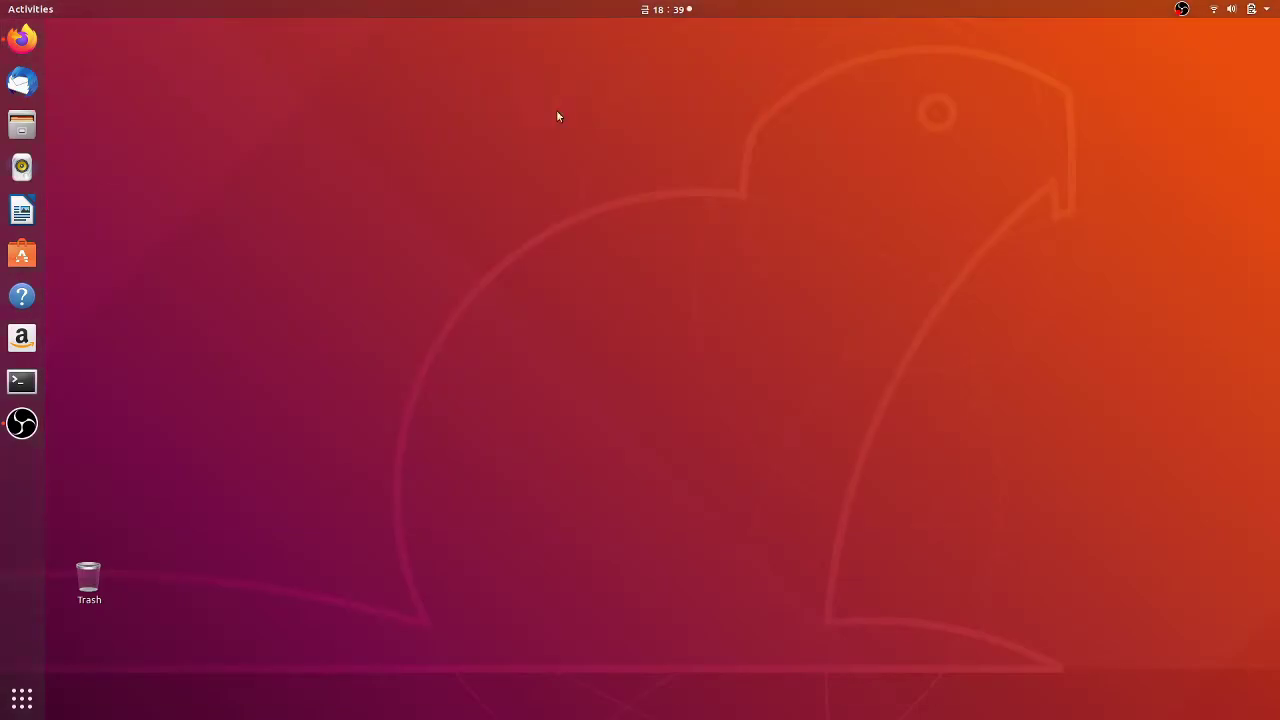
left_click(20, 122)
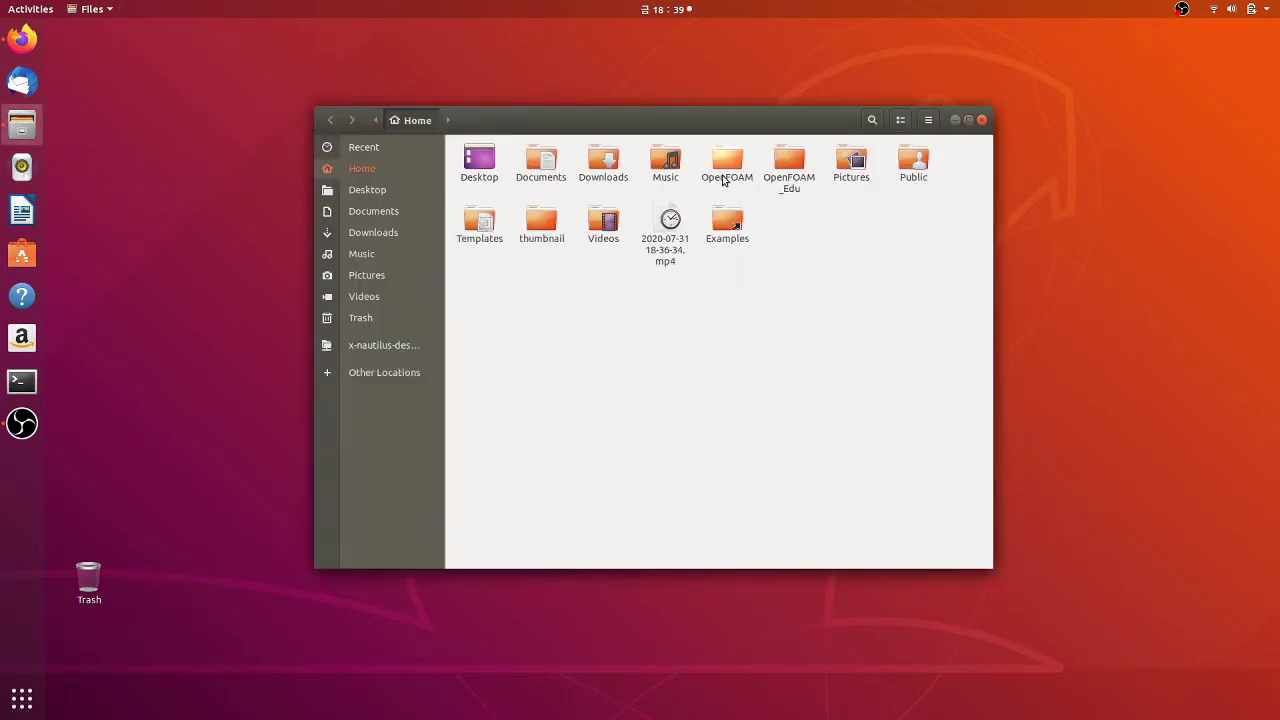
double_click(605, 180)
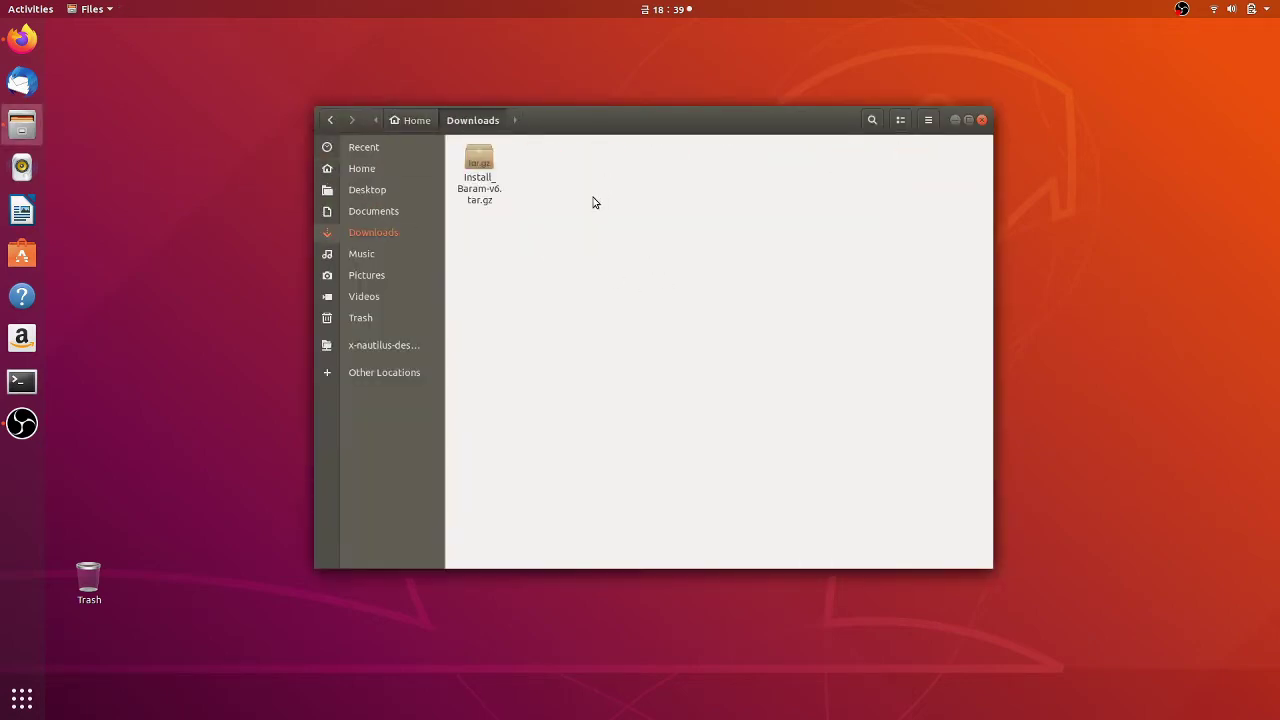
left_click(477, 196)
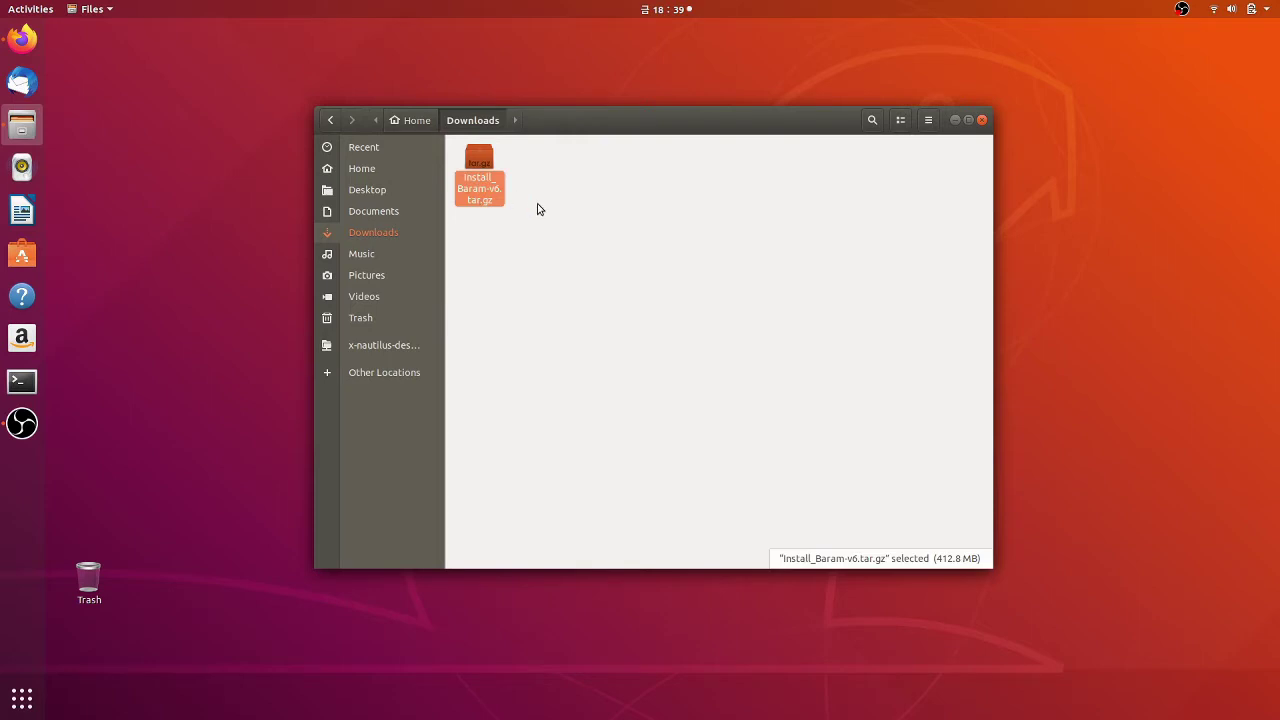
double_click(484, 192)
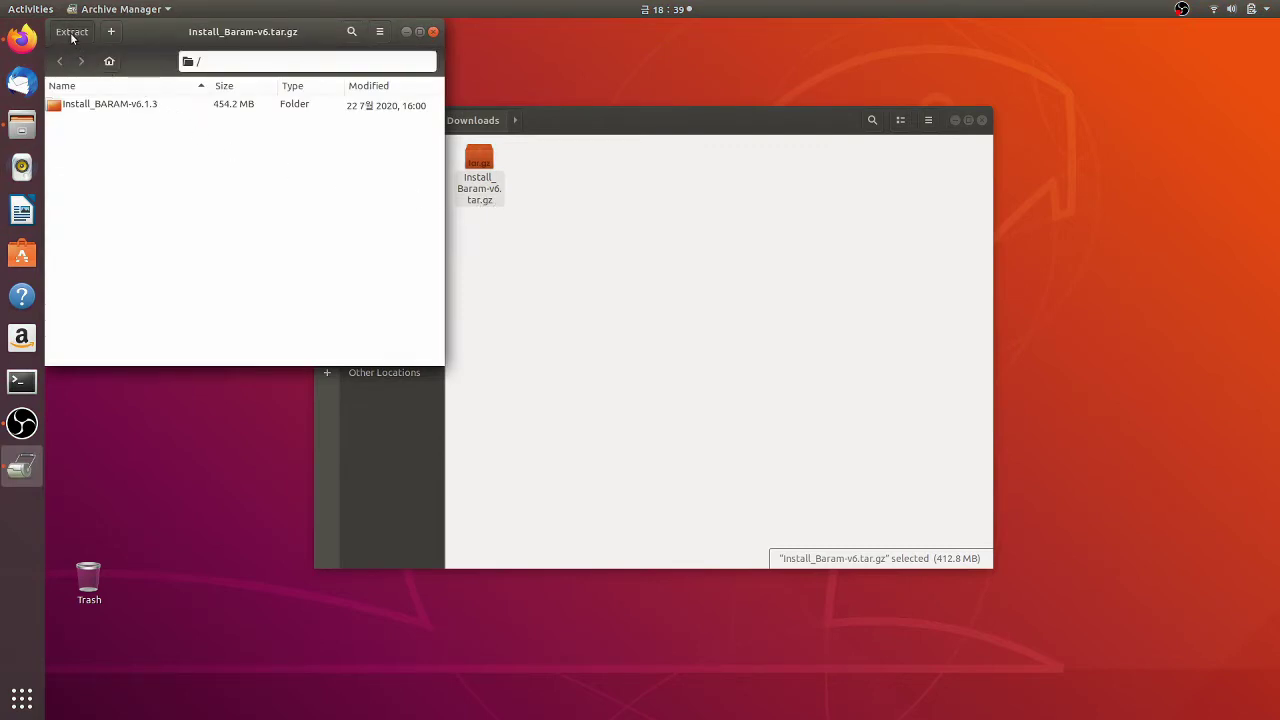
Extract all files of the archive into Downloads, keeping the directory structure, and close the archive.
left_click(72, 33)
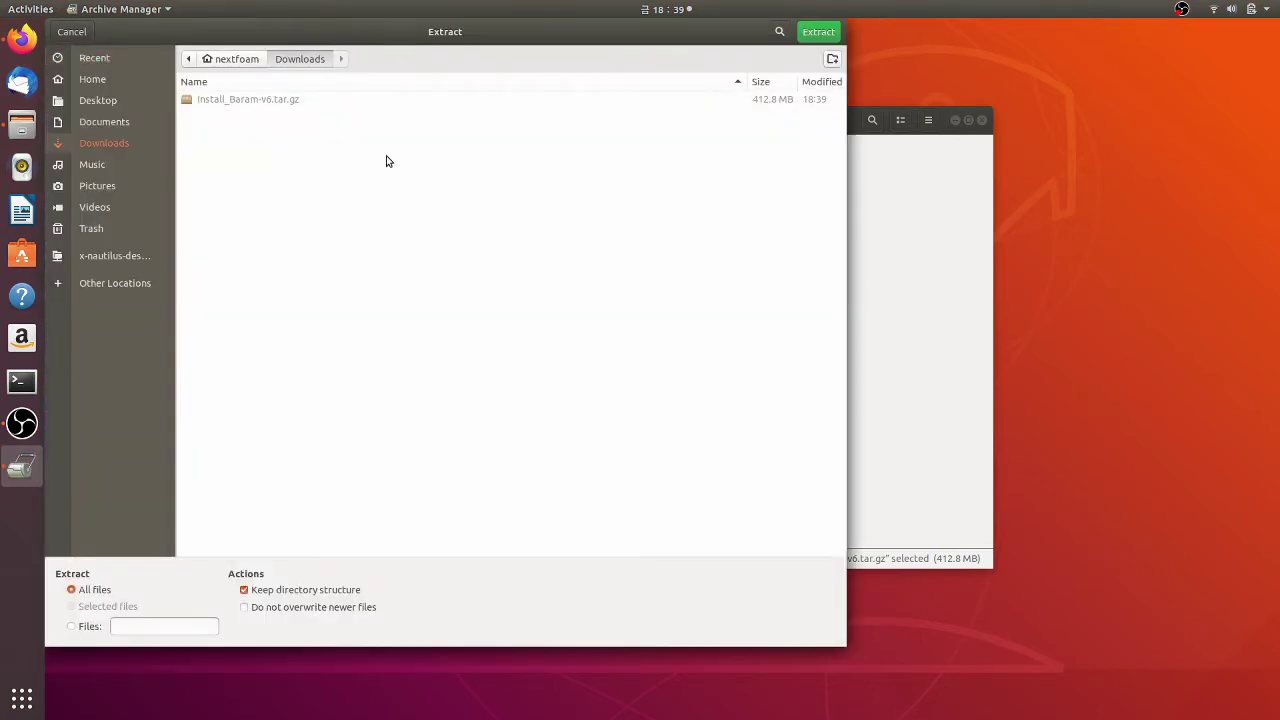
left_click(818, 31)
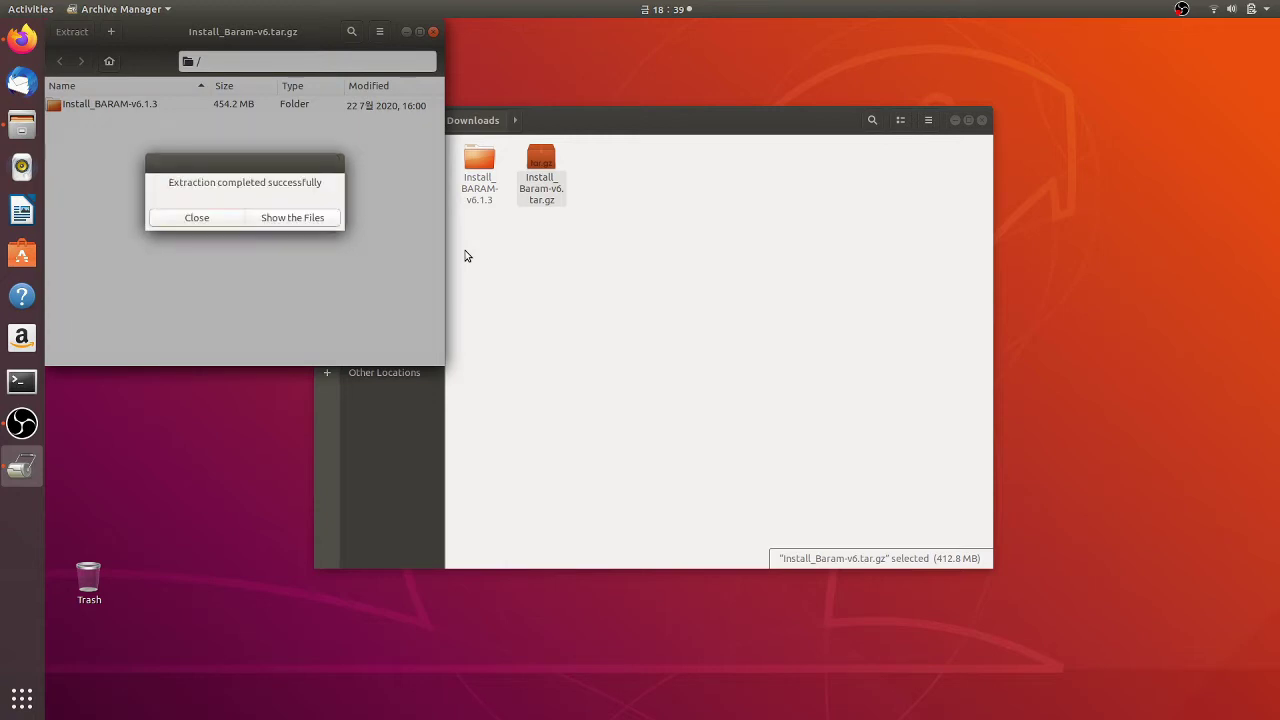
left_click(212, 215)
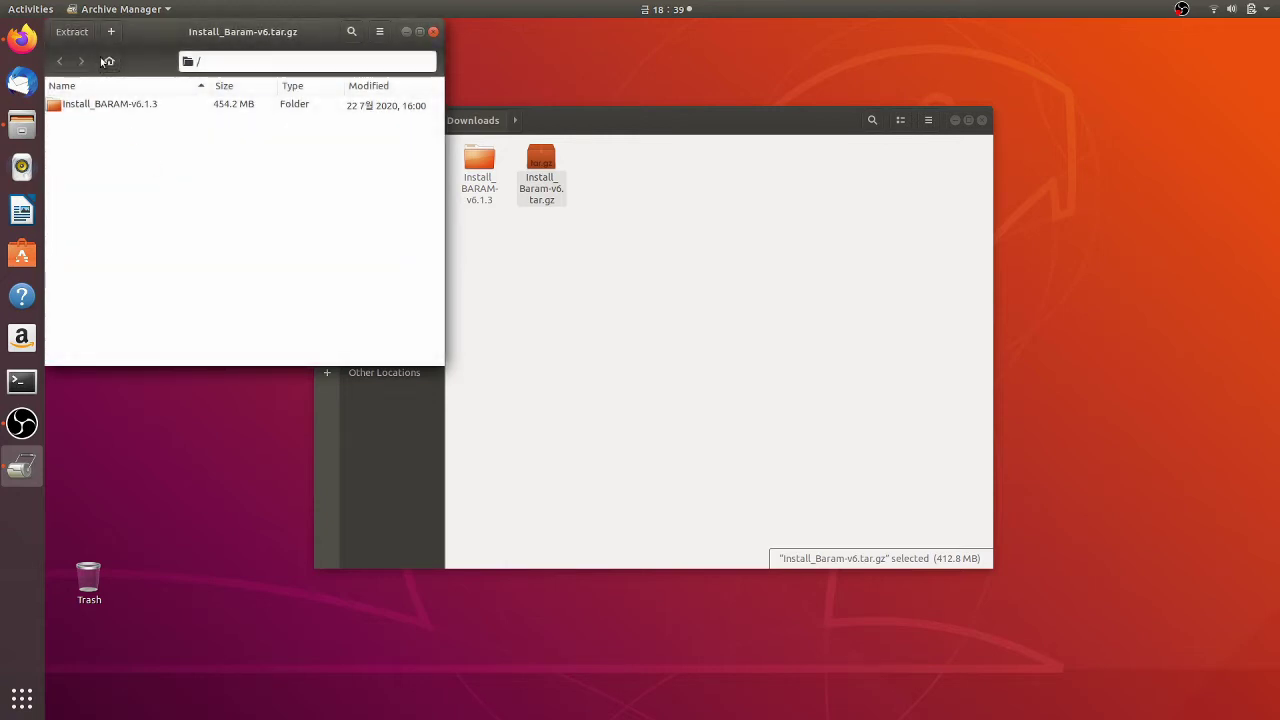
left_click(433, 32)
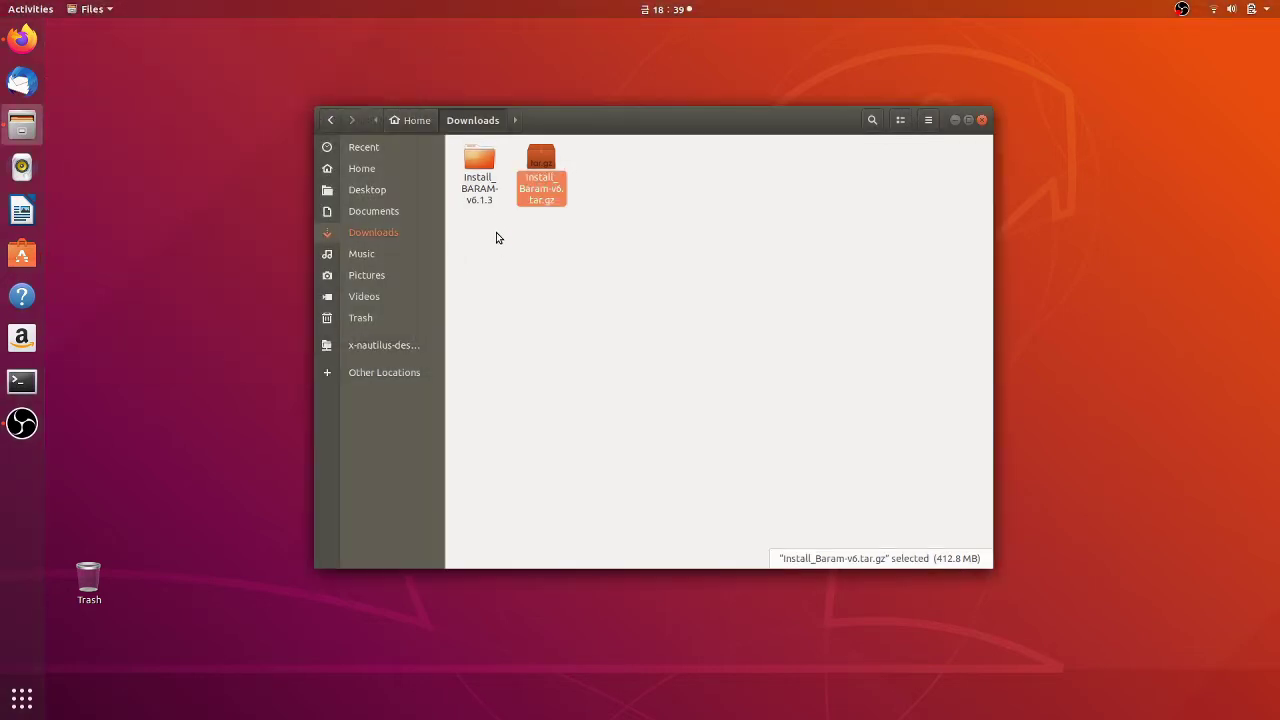
Open the extracted Install_BARAM-v6.1.3 folder and select the install file.
left_click(494, 250)
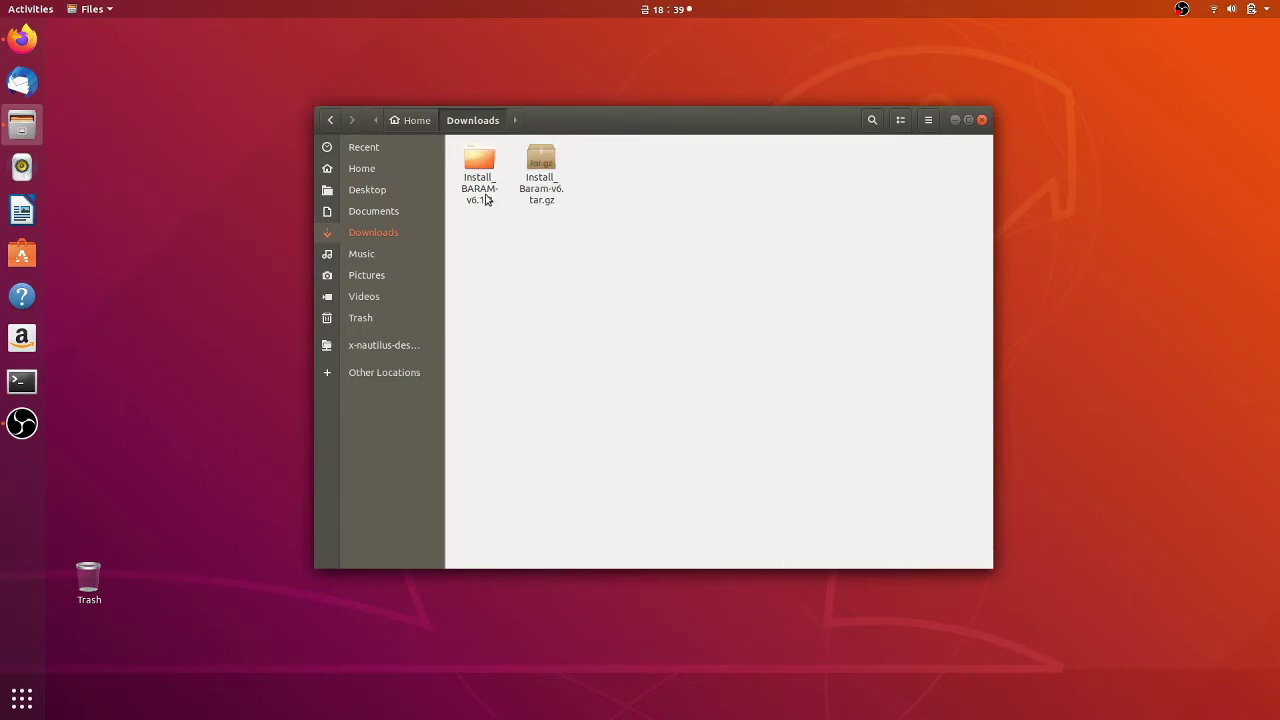
left_click(484, 196)
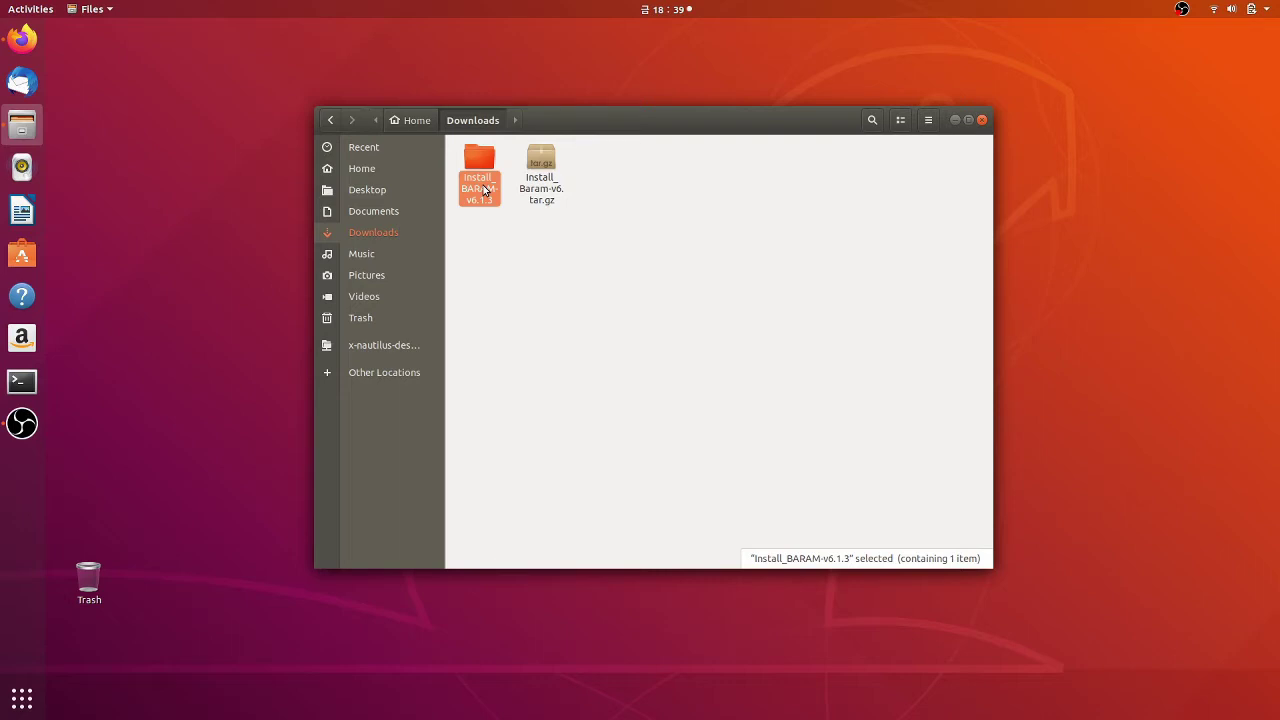
double_click(484, 190)
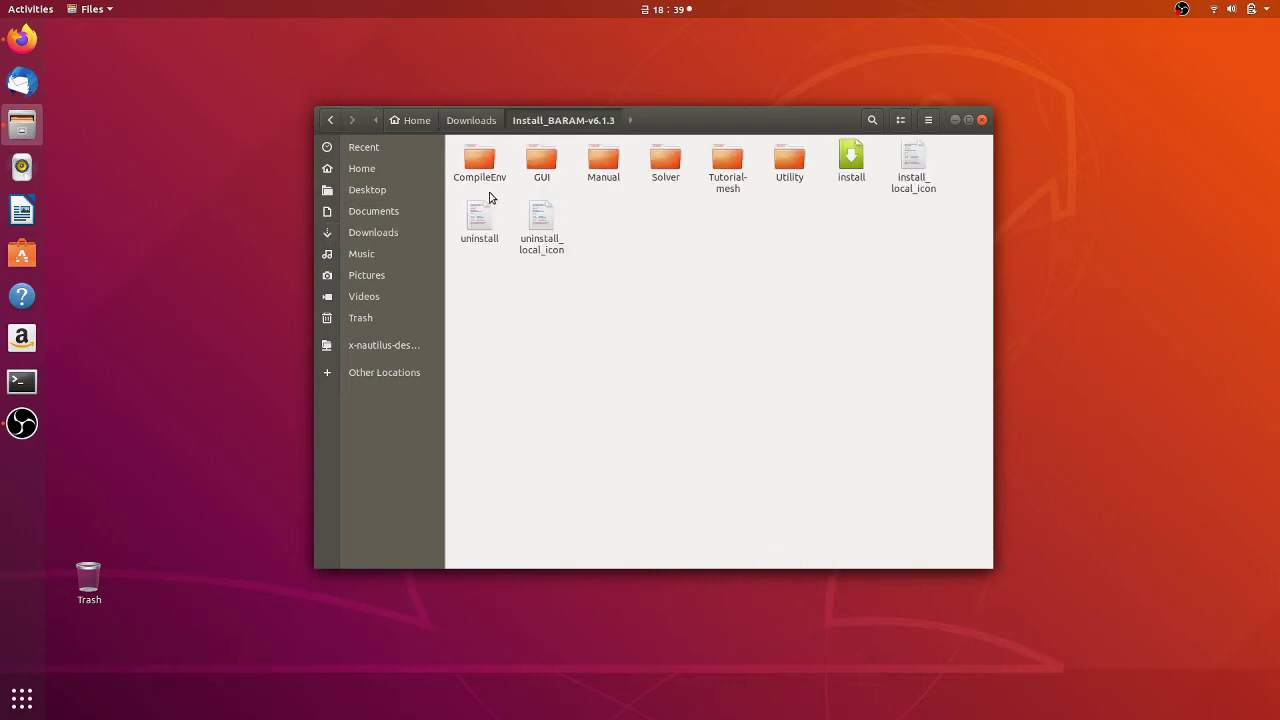
left_click(853, 178)
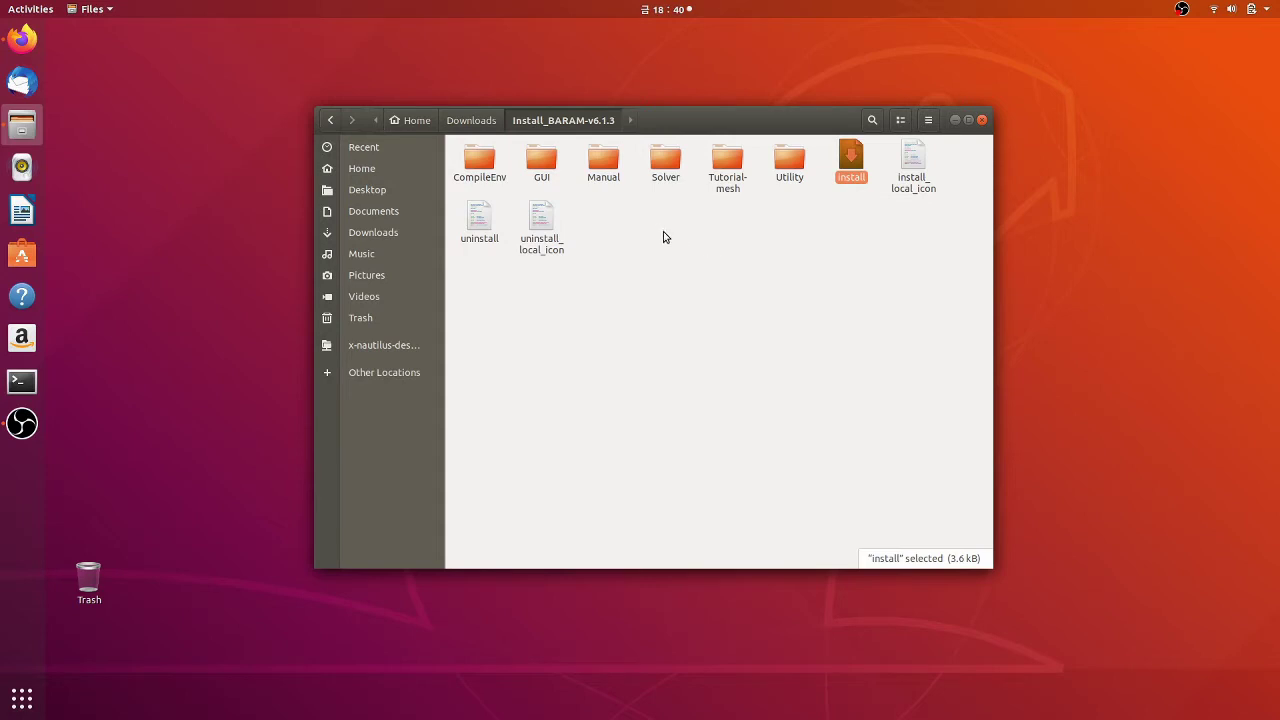
Check the Solver and Utility folders inside the Install_BARAM-v6.1.3 folder, leaving nothing selected.
left_click(665, 178)
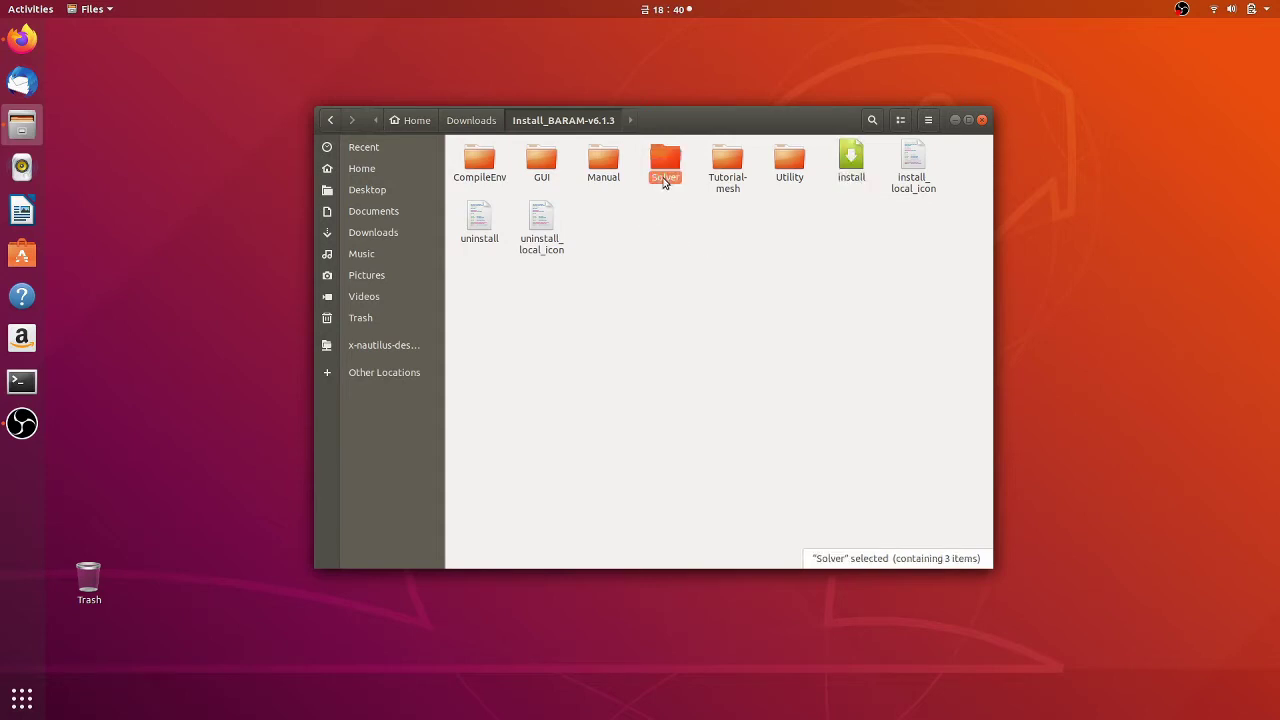
left_click(794, 182)
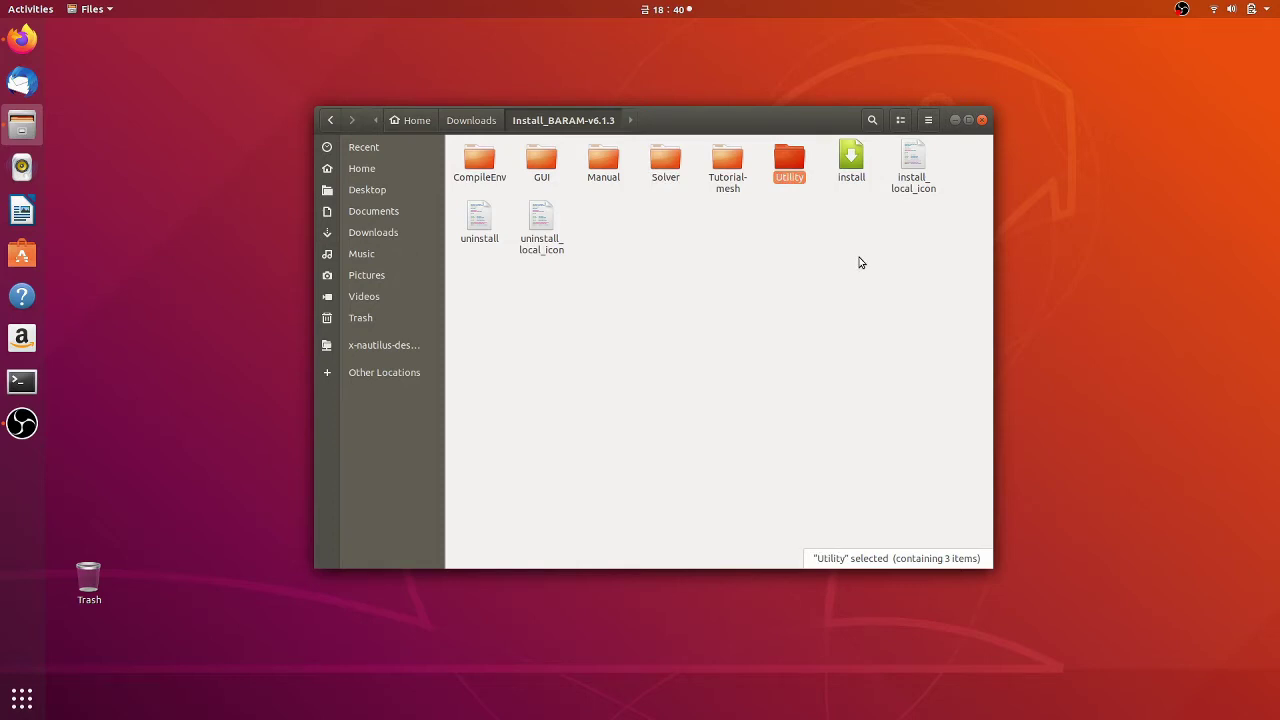
left_click(723, 261)
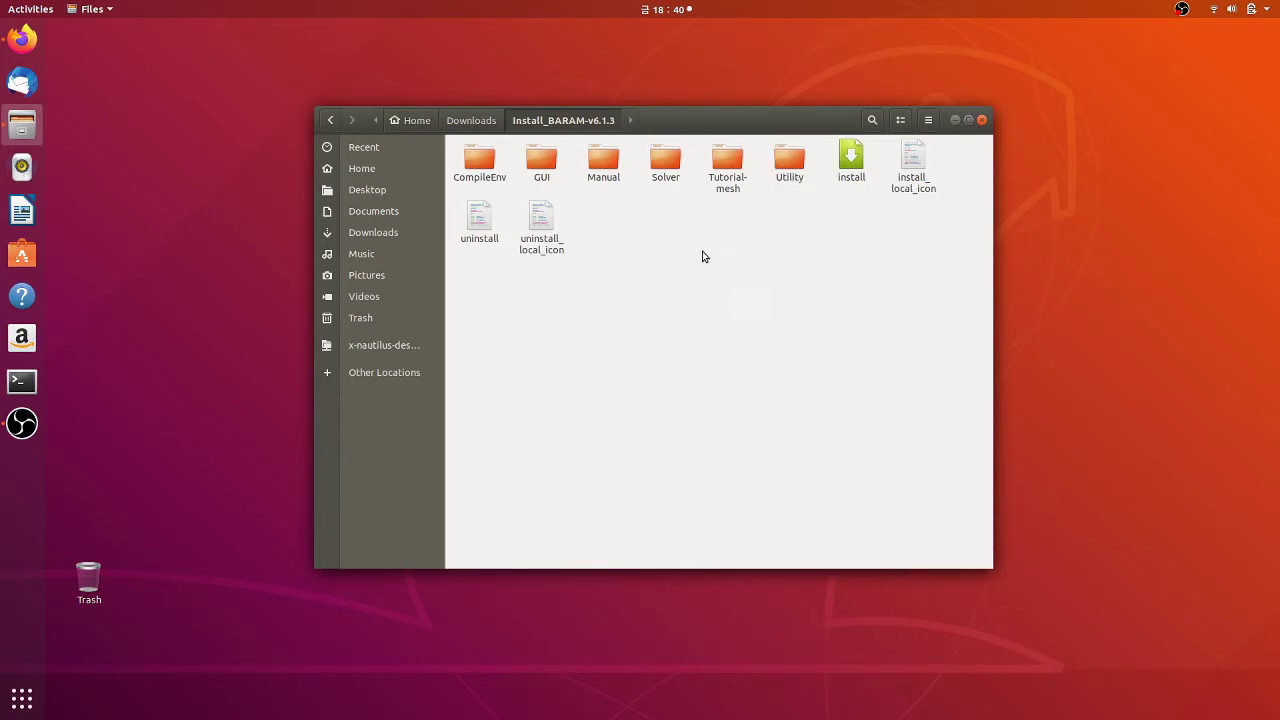
Open the Manual folder and look over the Baram-v6 and Baram-snappy-v6 user guide and tutorial PDFs.
double_click(610, 180)
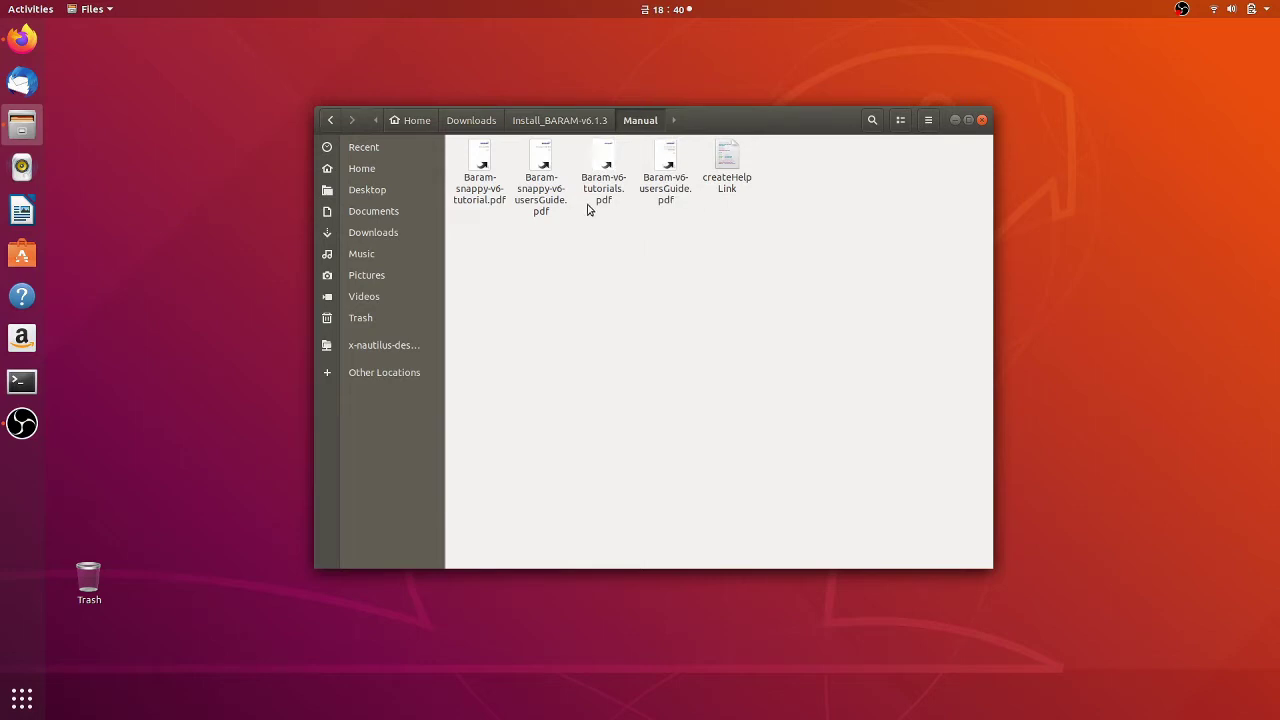
left_click(670, 198)
left_click(601, 203)
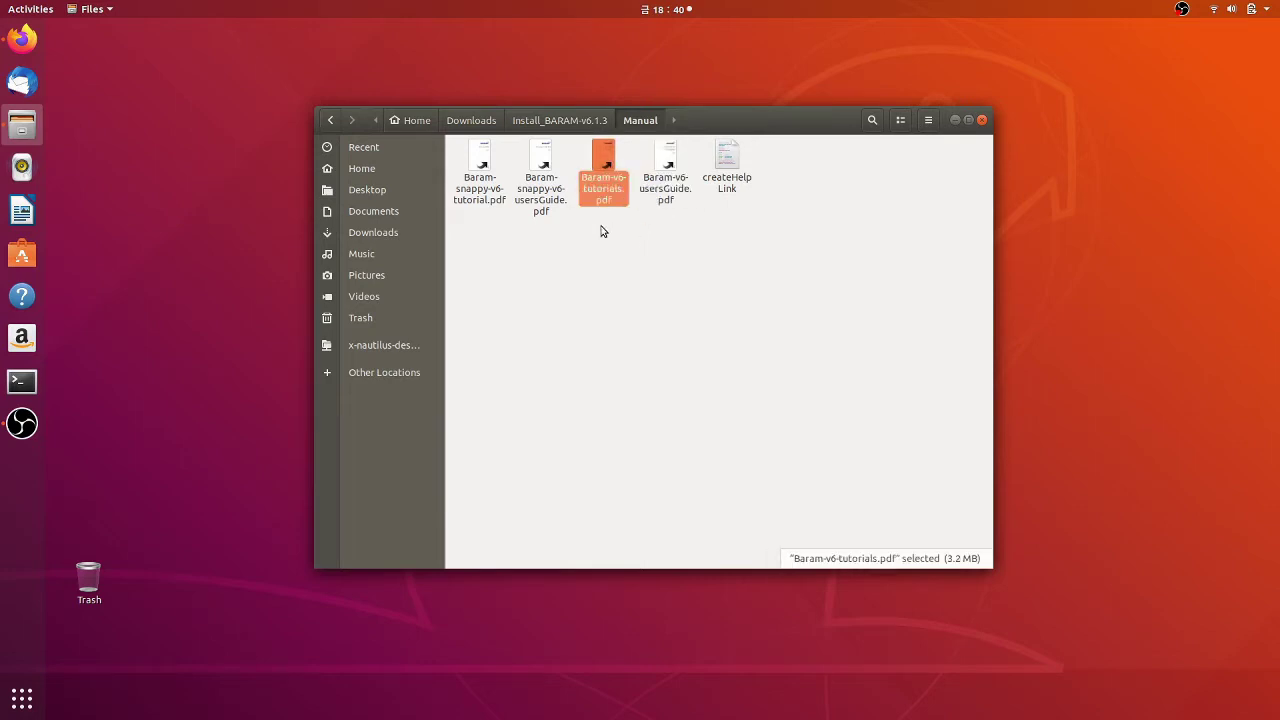
left_click(541, 203)
left_click(481, 198)
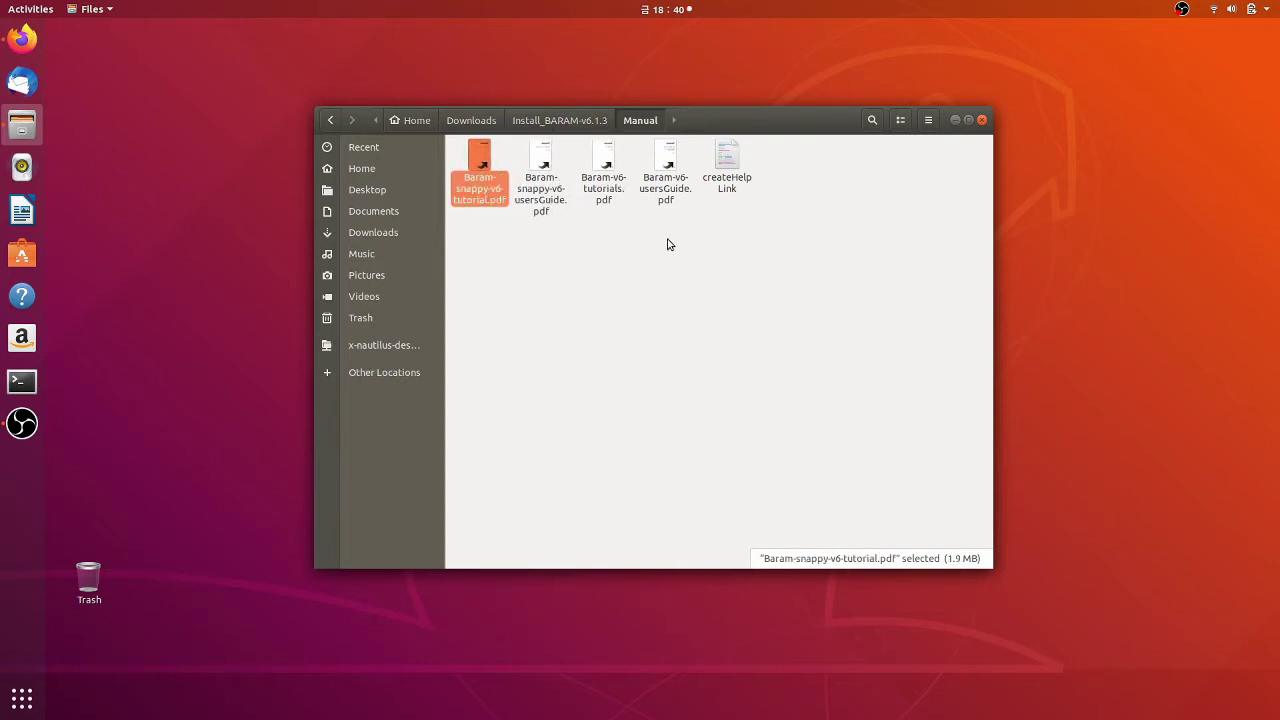
Open Baram-v6-usersGuide.pdf and read through its contents, feature overview, installation instructions and Docker section.
double_click(671, 194)
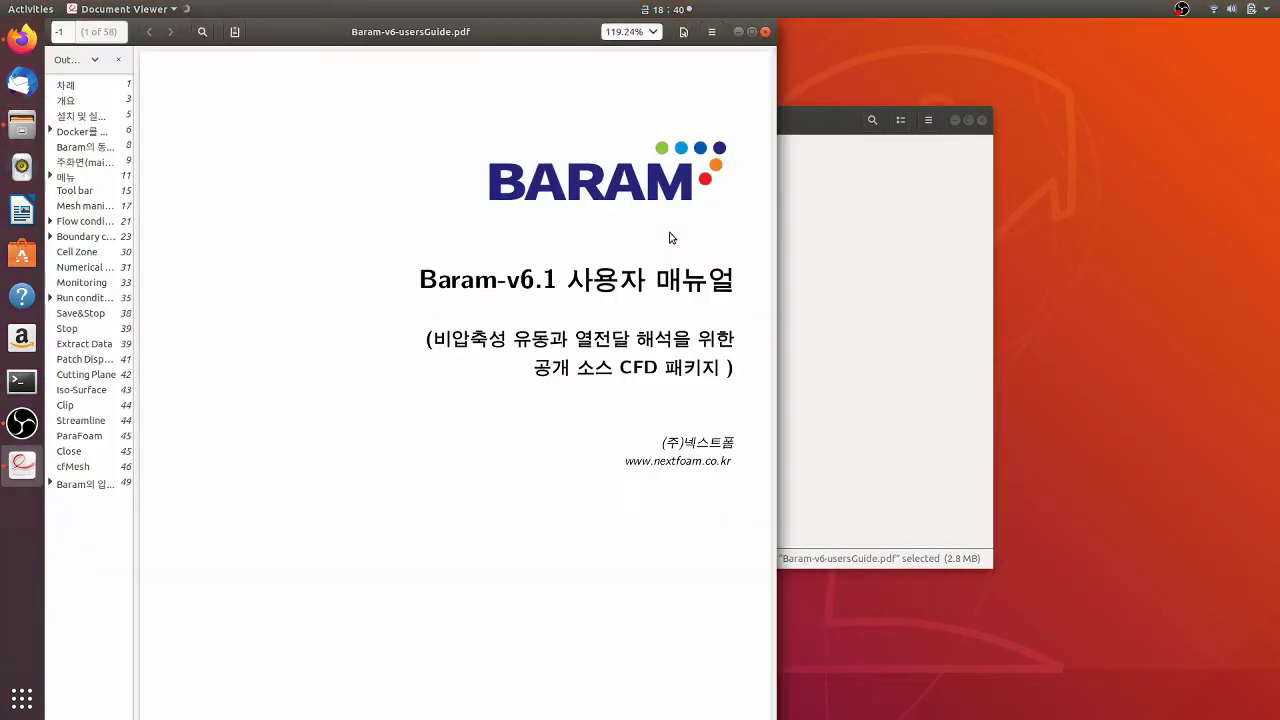
scroll(668, 240, "down", 10)
scroll(662, 245, "down", 15)
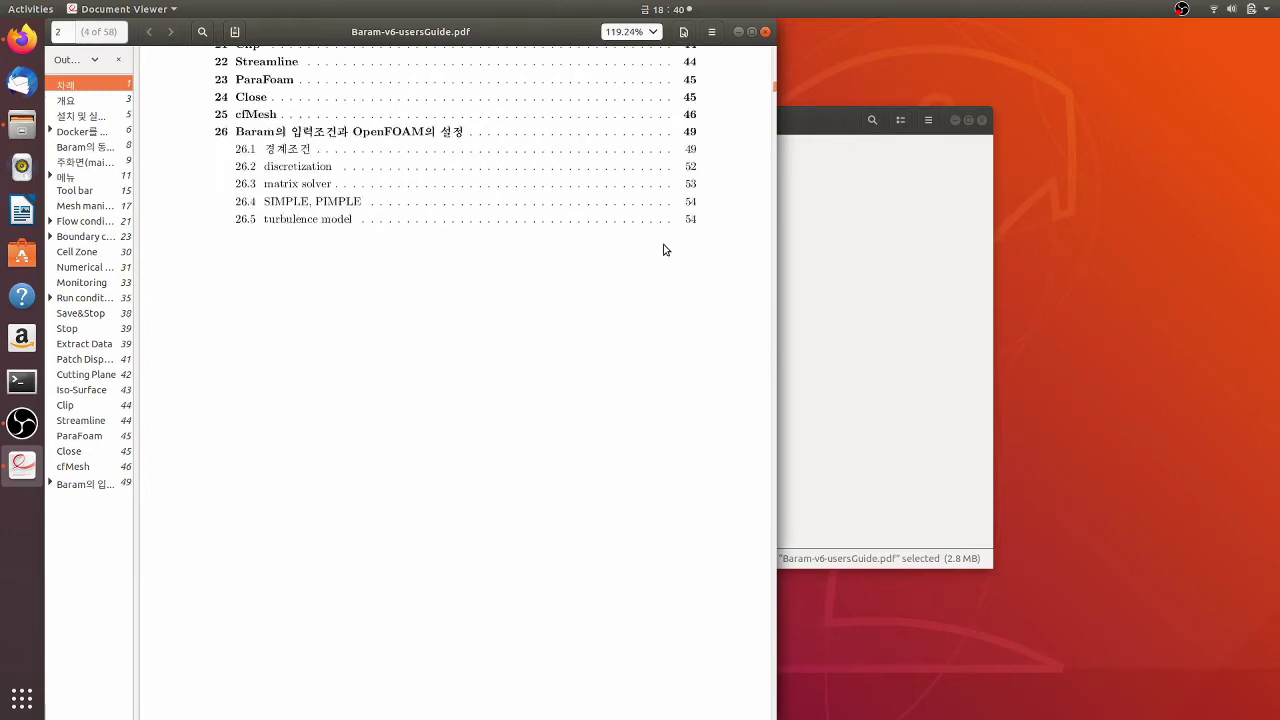
scroll(664, 249, "down", 15)
scroll(717, 230, "down", 4)
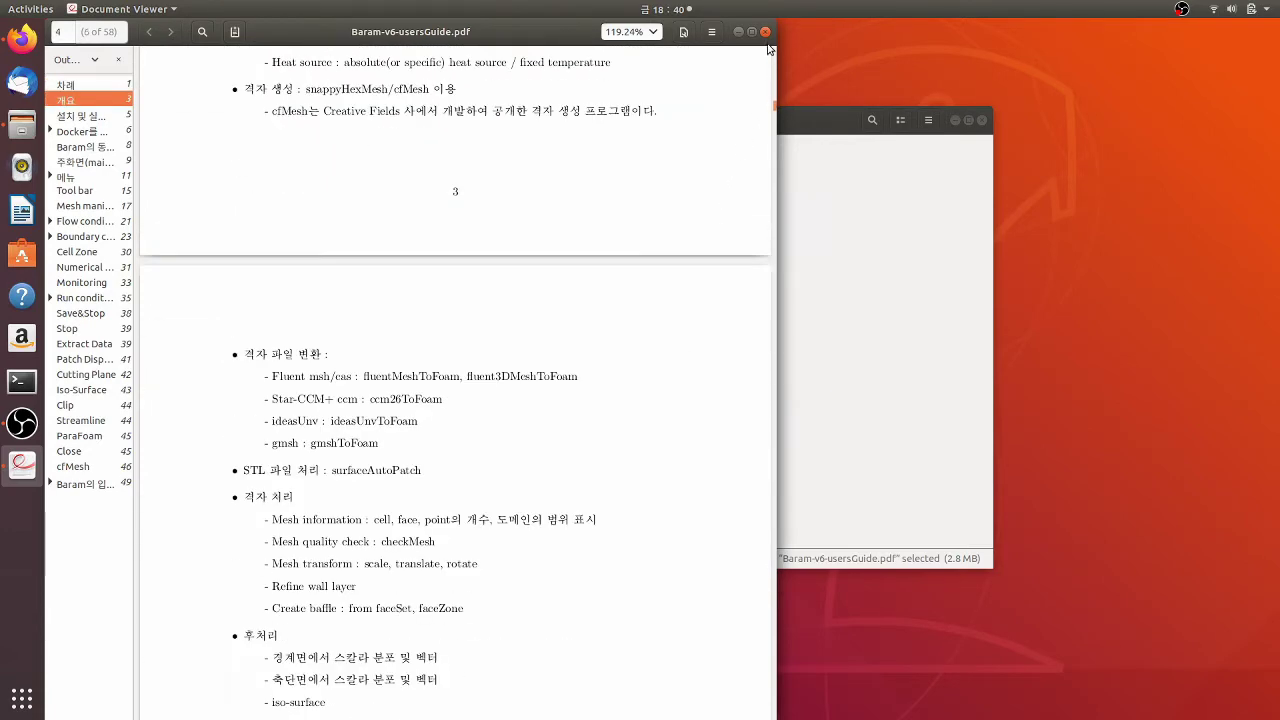
scroll(728, 229, "up", 5)
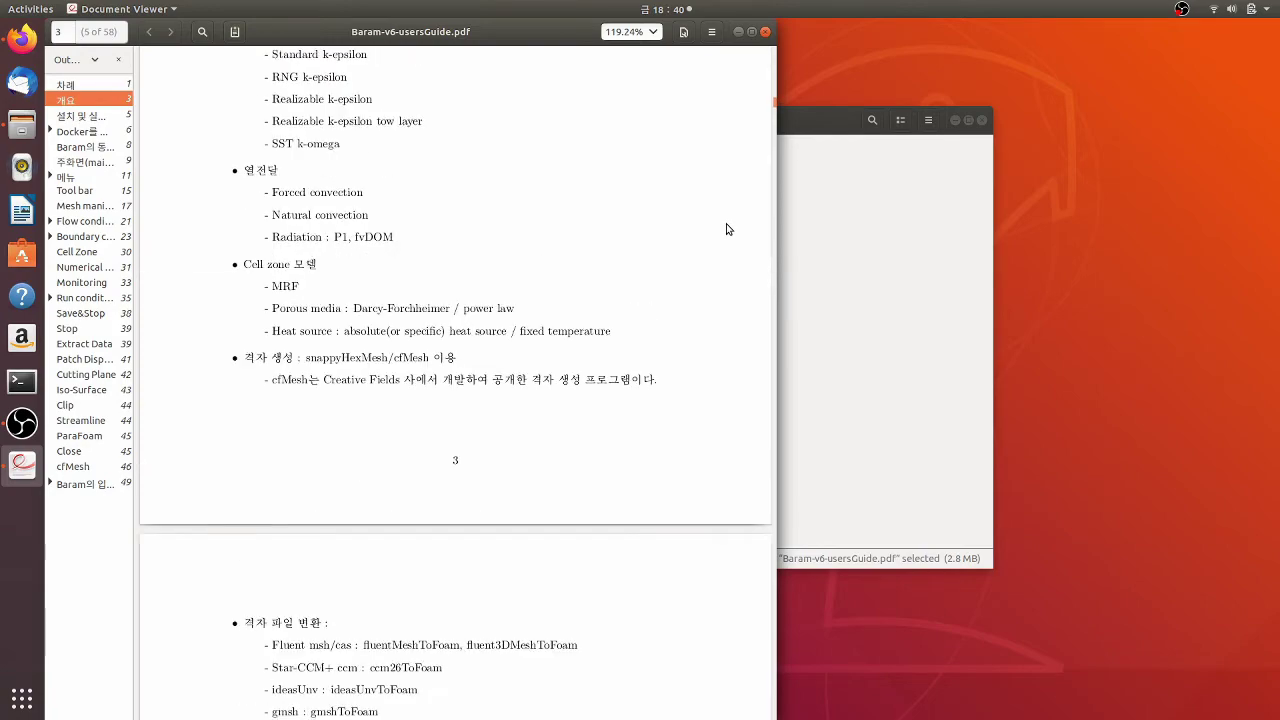
scroll(727, 229, "up", 5)
scroll(720, 240, "down", 14)
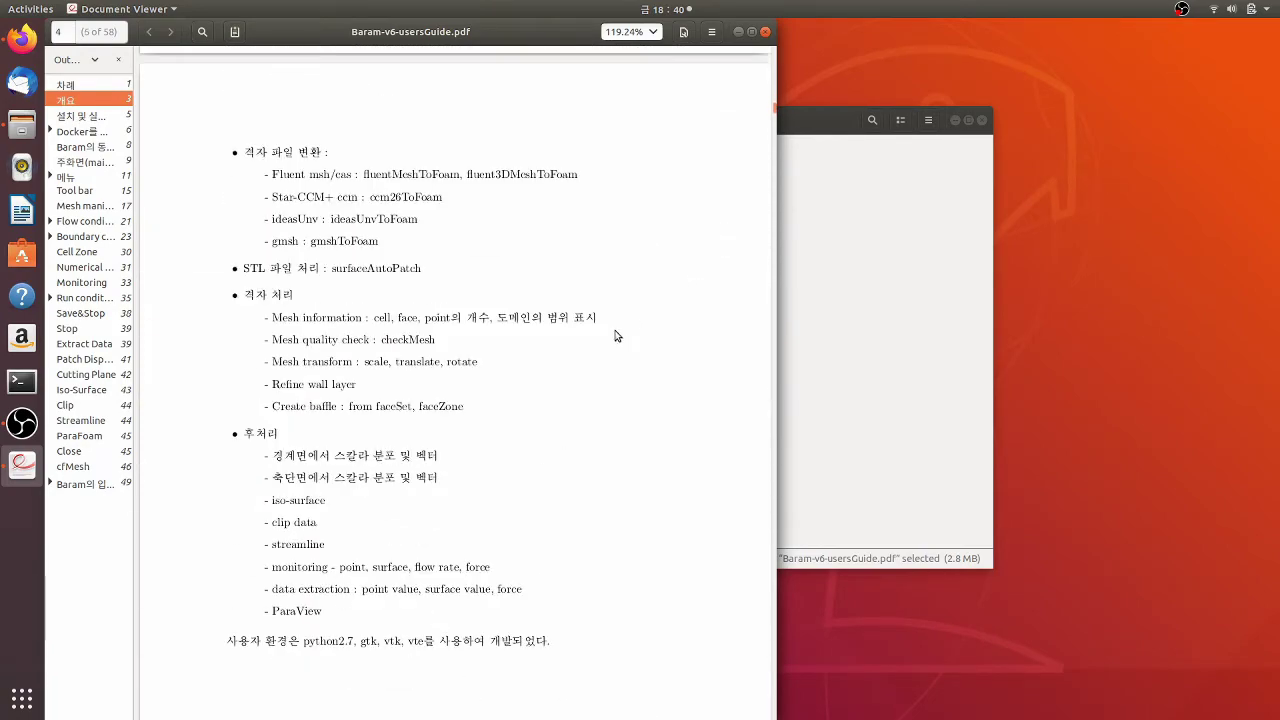
scroll(617, 336, "down", 17)
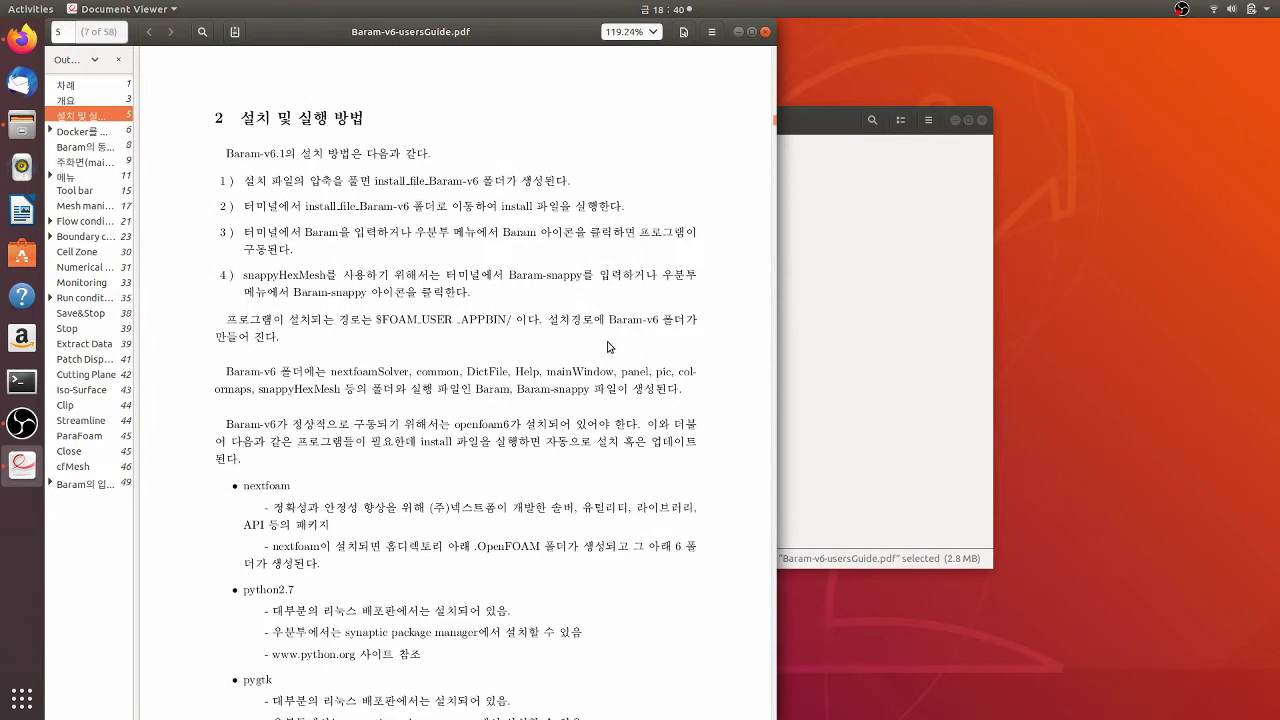
scroll(610, 347, "down", 4)
scroll(578, 371, "down", 6)
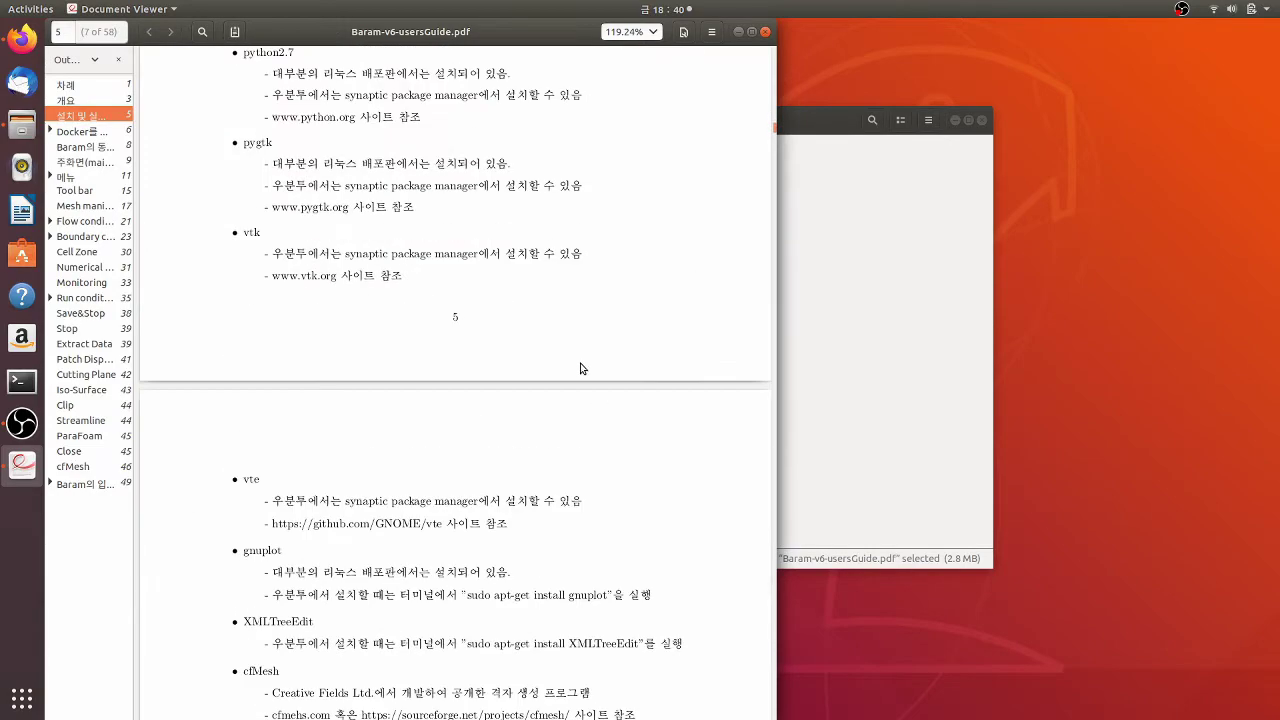
scroll(600, 360, "down", 12)
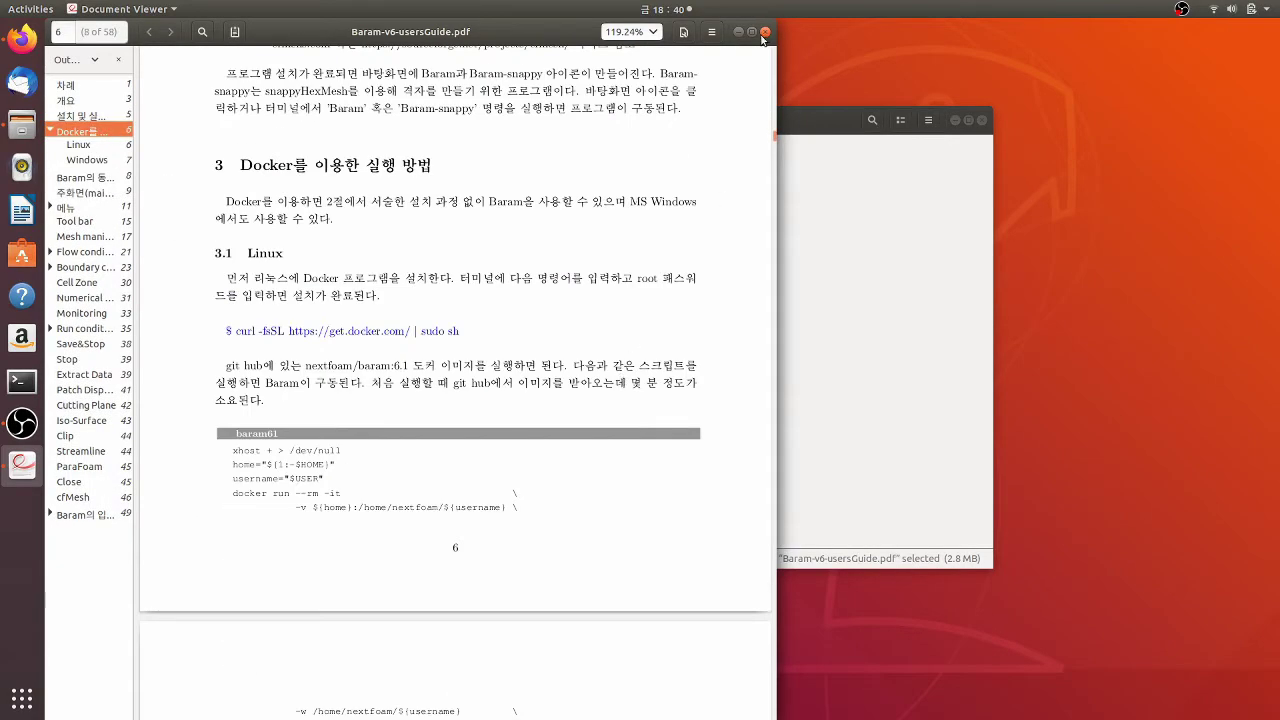
Close the user guide and return to the Install_BARAM-v6.1.3 folder with nothing selected.
left_click(765, 34)
left_click(724, 248)
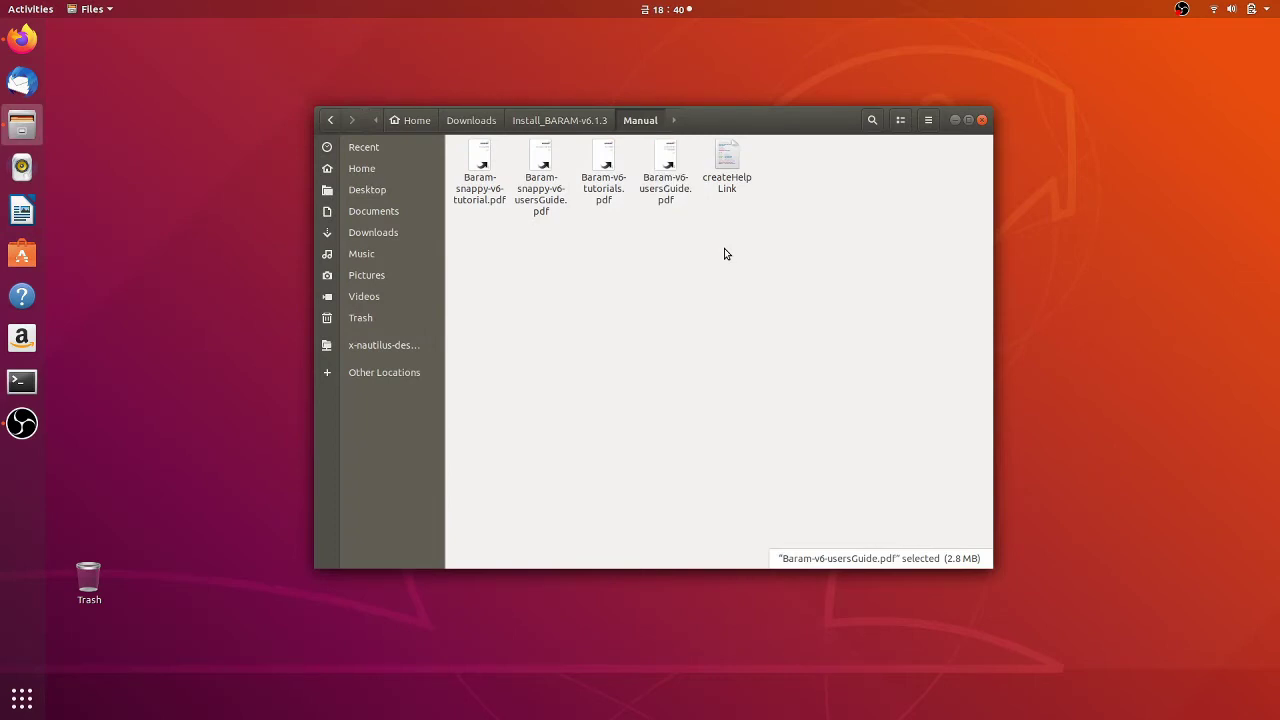
left_click(580, 122)
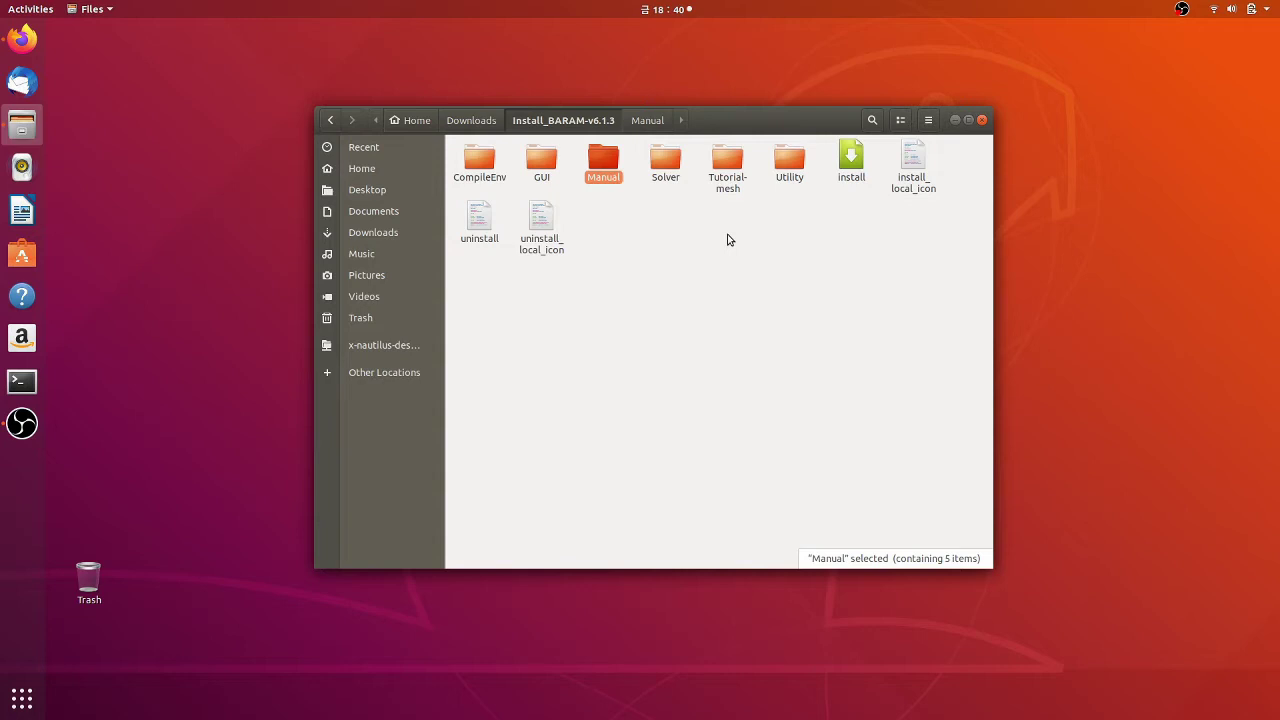
left_click(675, 278)
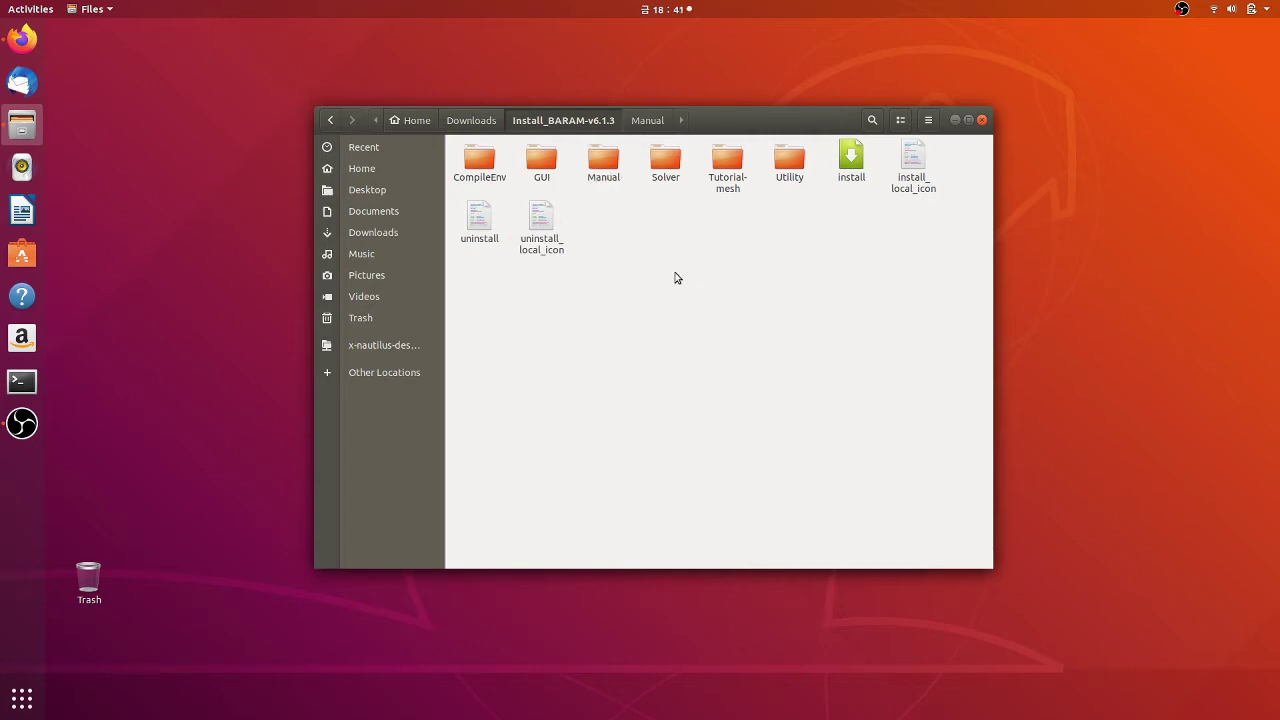
Switch to Firefox, review the BARAM-v6.1 download and Docker options on the NEXTFOAM page, and minimize the browser.
left_click(22, 38)
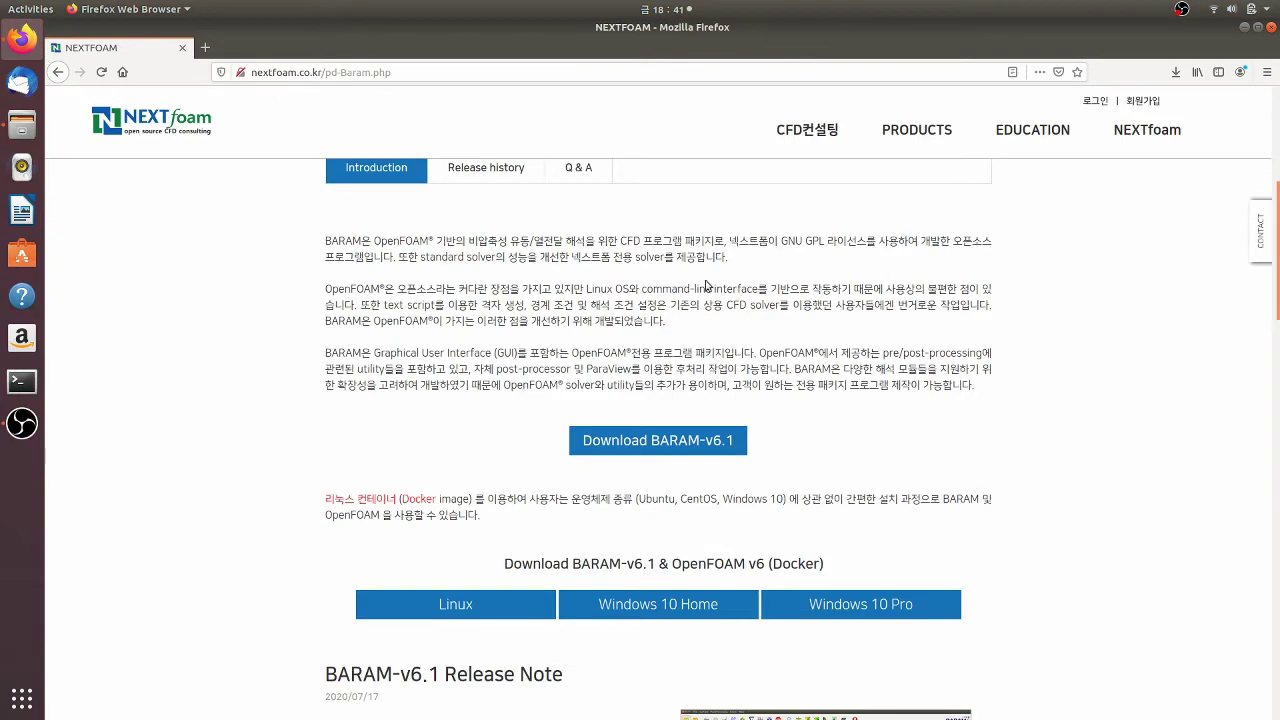
scroll(899, 399, "down", 2)
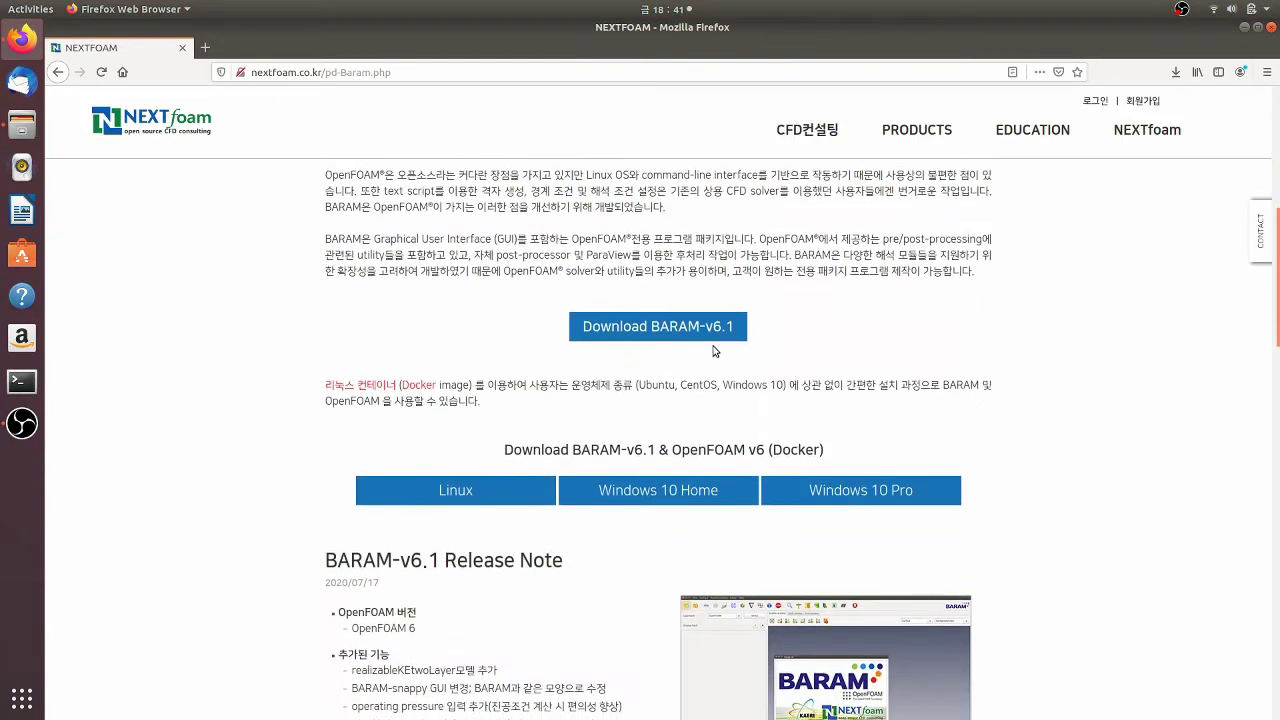
scroll(757, 367, "down", 1)
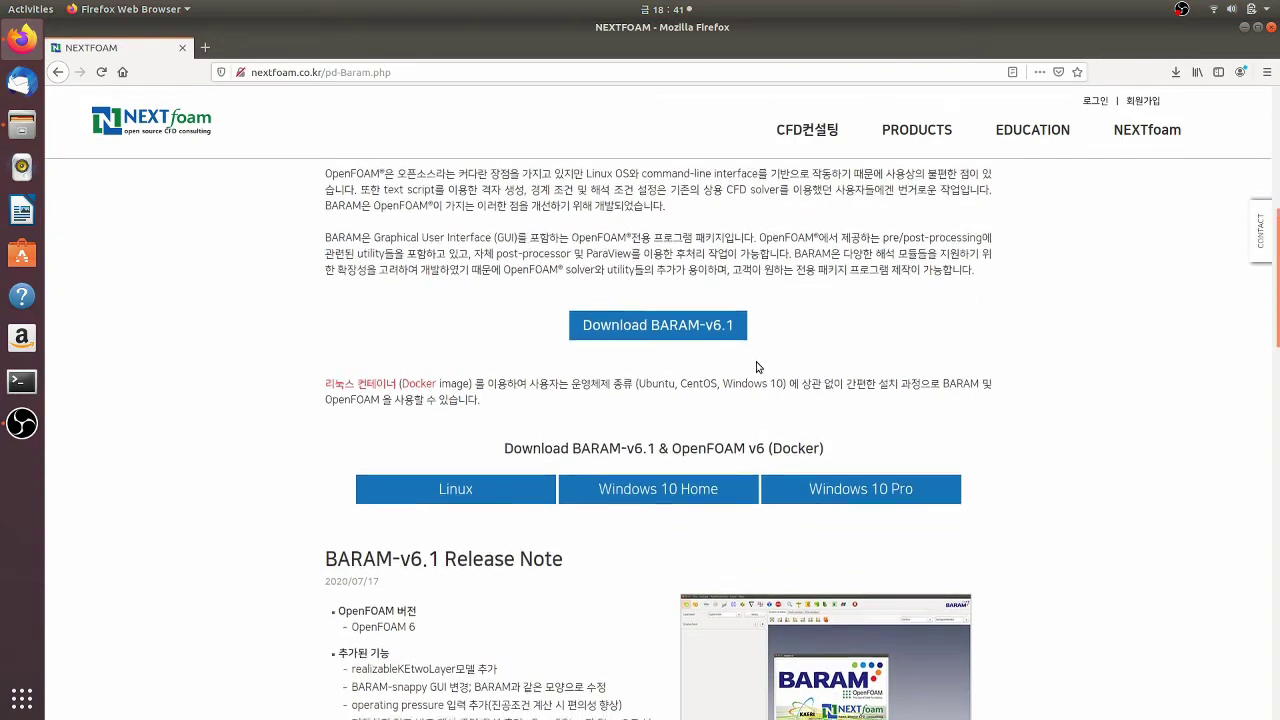
scroll(757, 367, "down", 1)
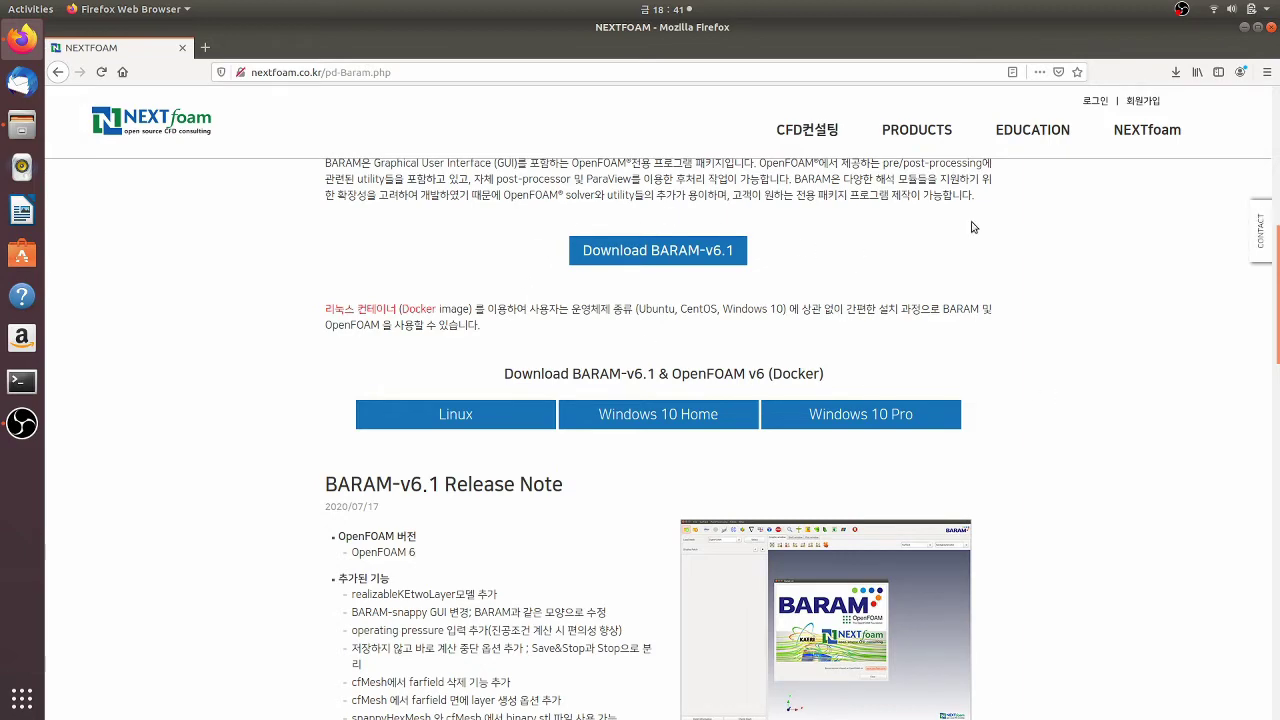
left_click(1243, 28)
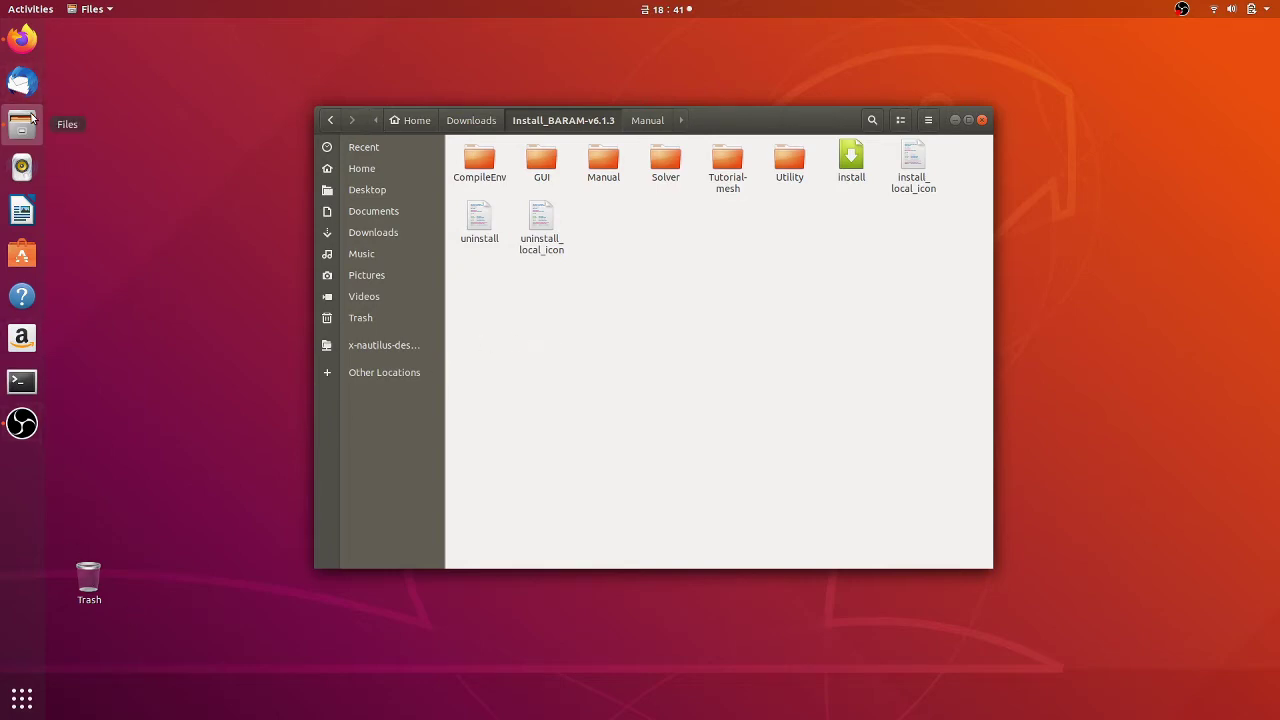
left_click(25, 37)
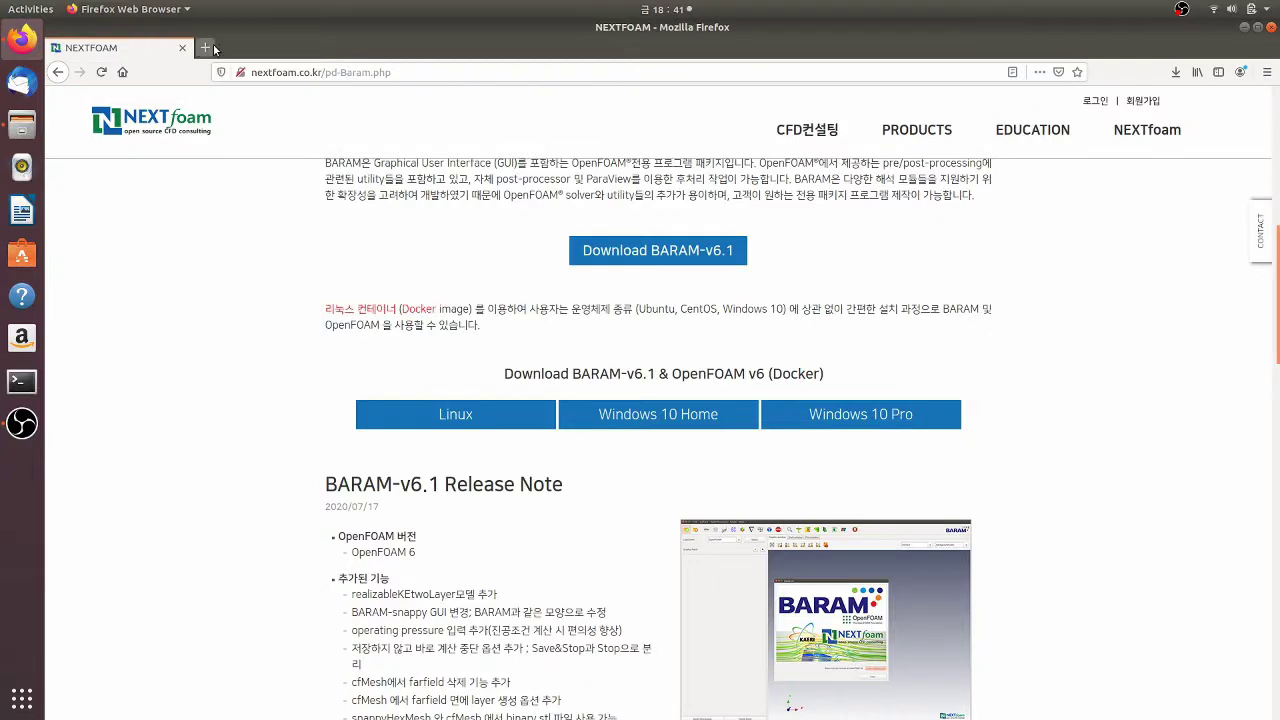
left_click(205, 47)
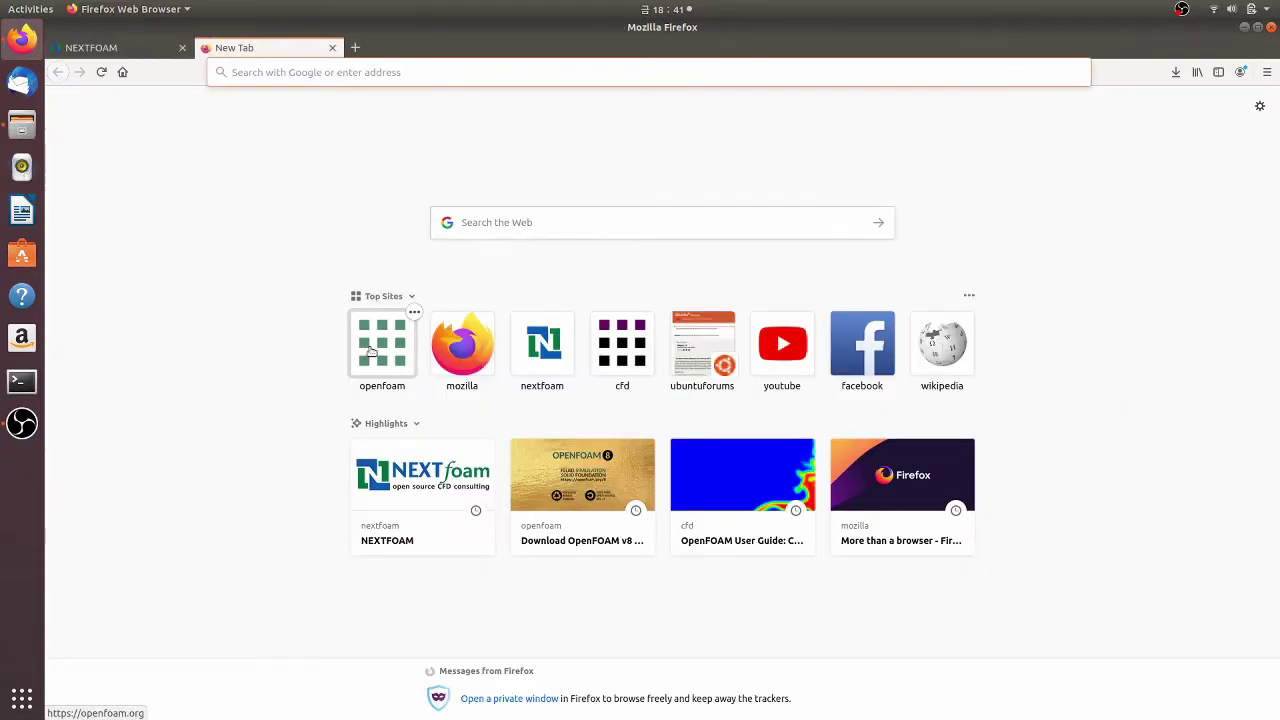
left_click(389, 71)
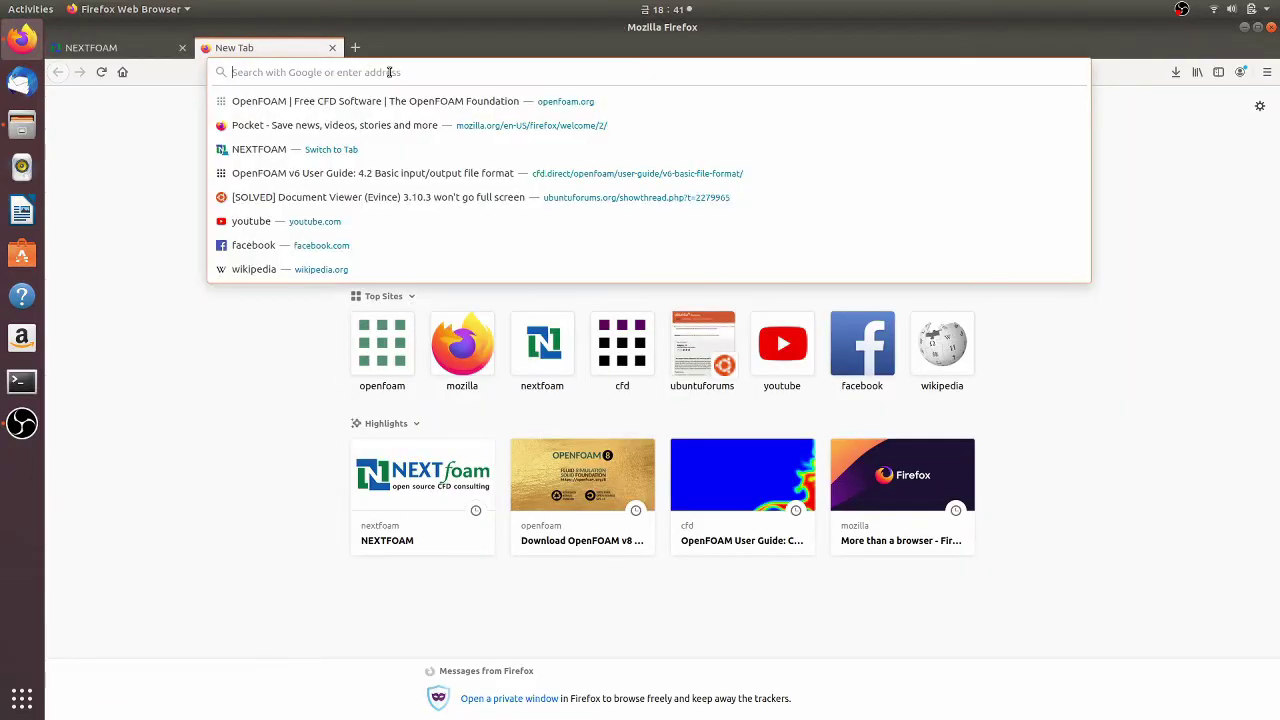
type("www.openfoam")
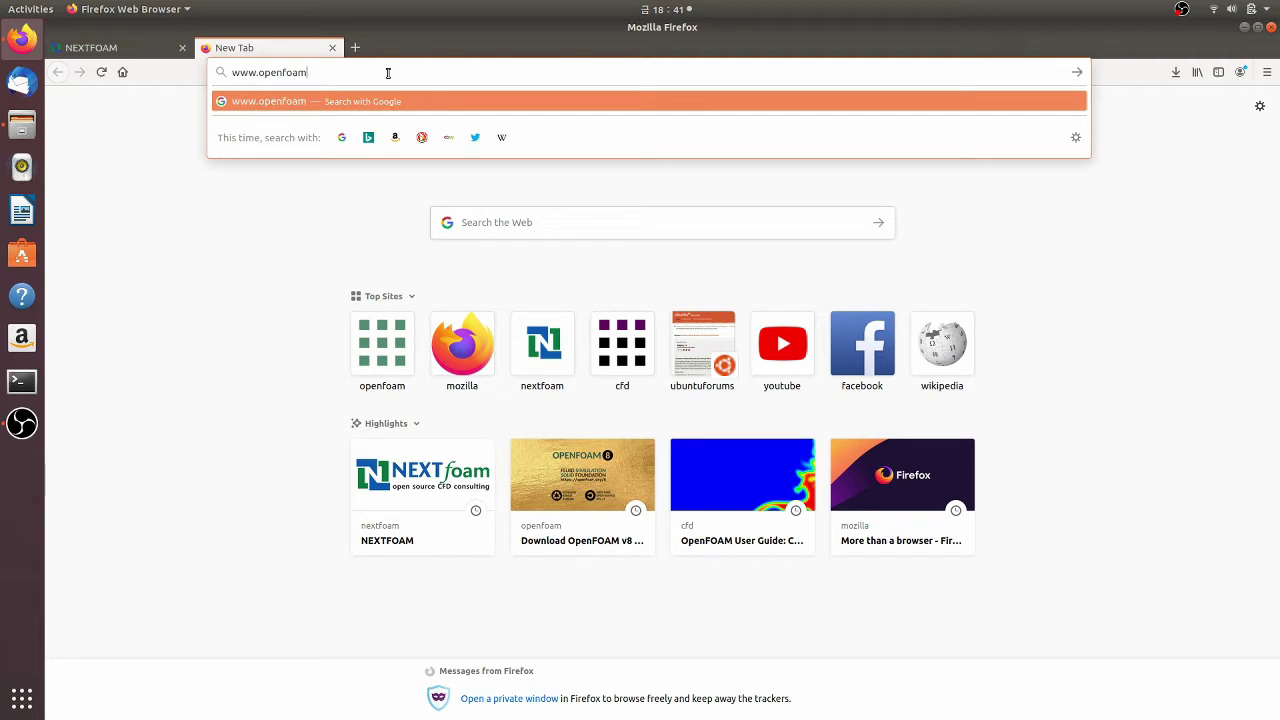
type(".org")
key("Return")
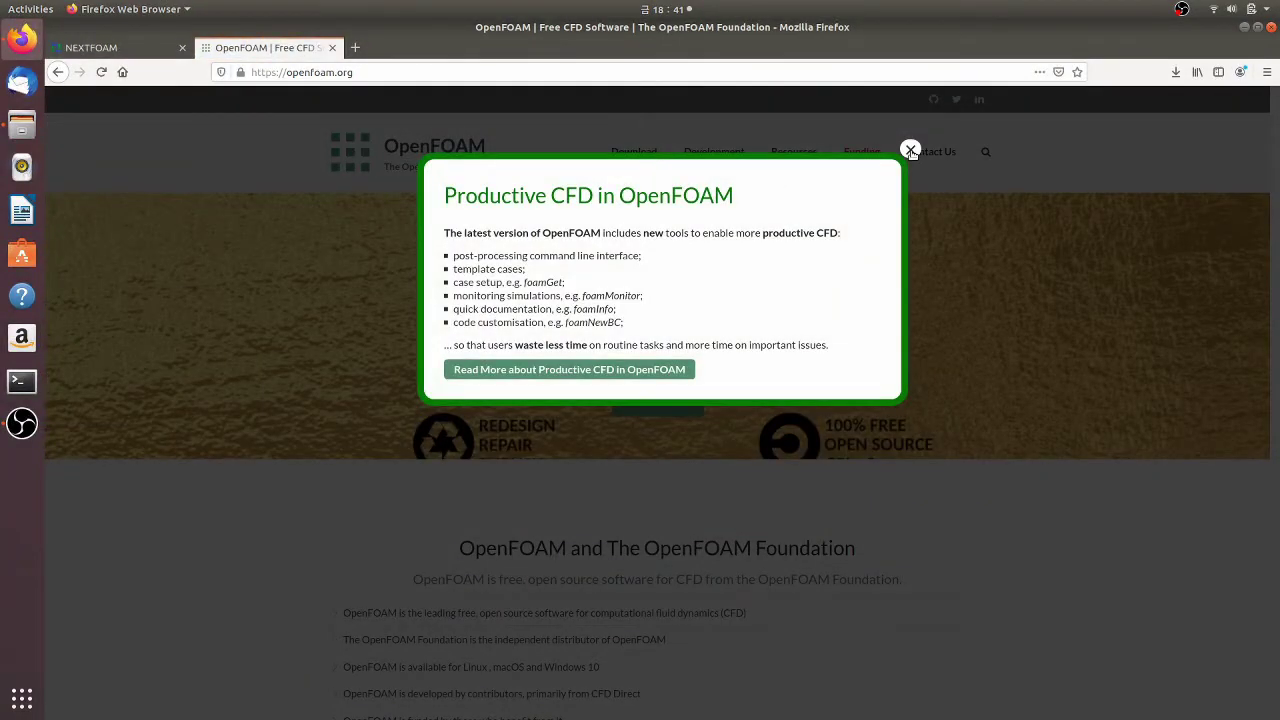
Dismiss the Productive CFD popup and open the OpenFOAM 6 release announcement from the site's Release History.
left_click(910, 151)
mouse_move(636, 155)
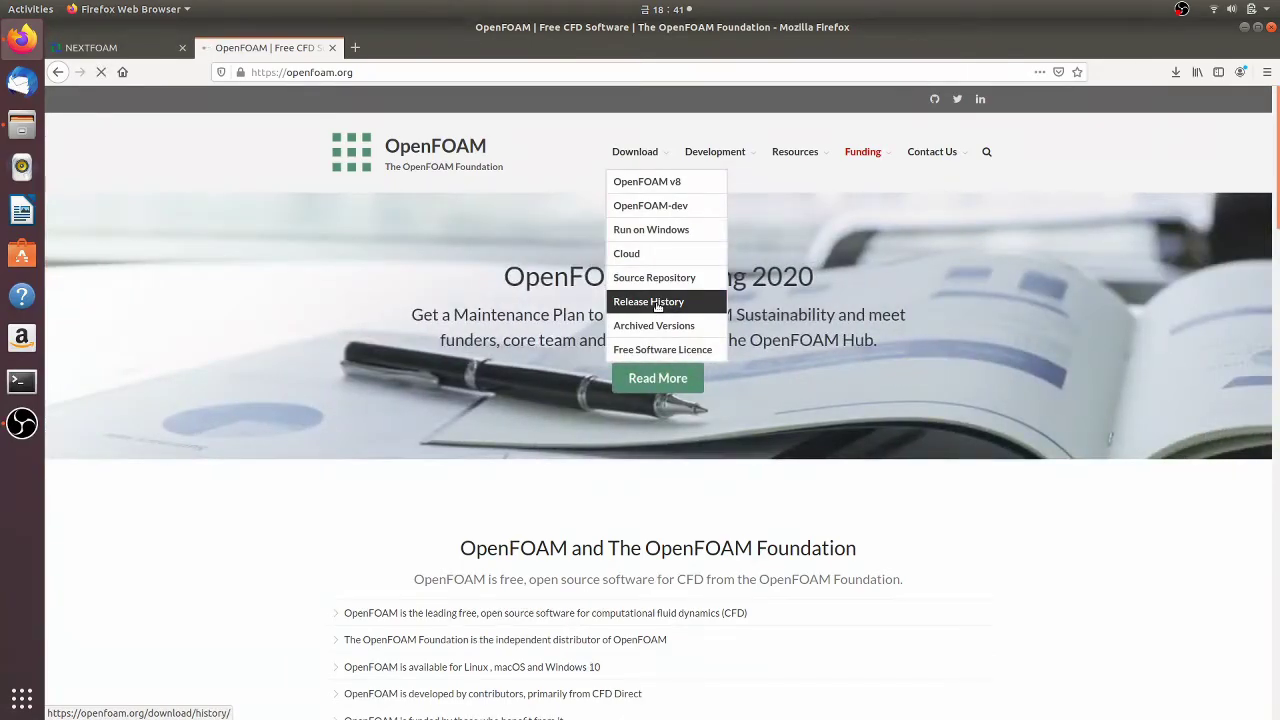
left_click(656, 305)
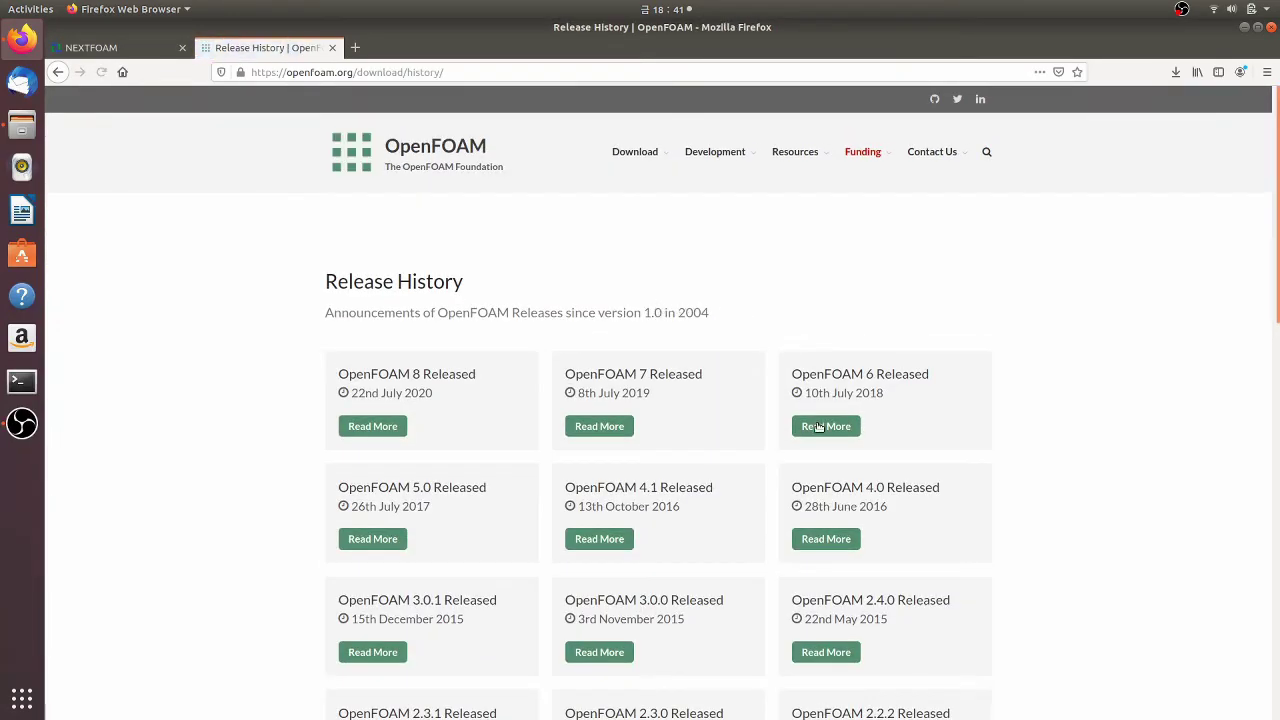
left_click(822, 427)
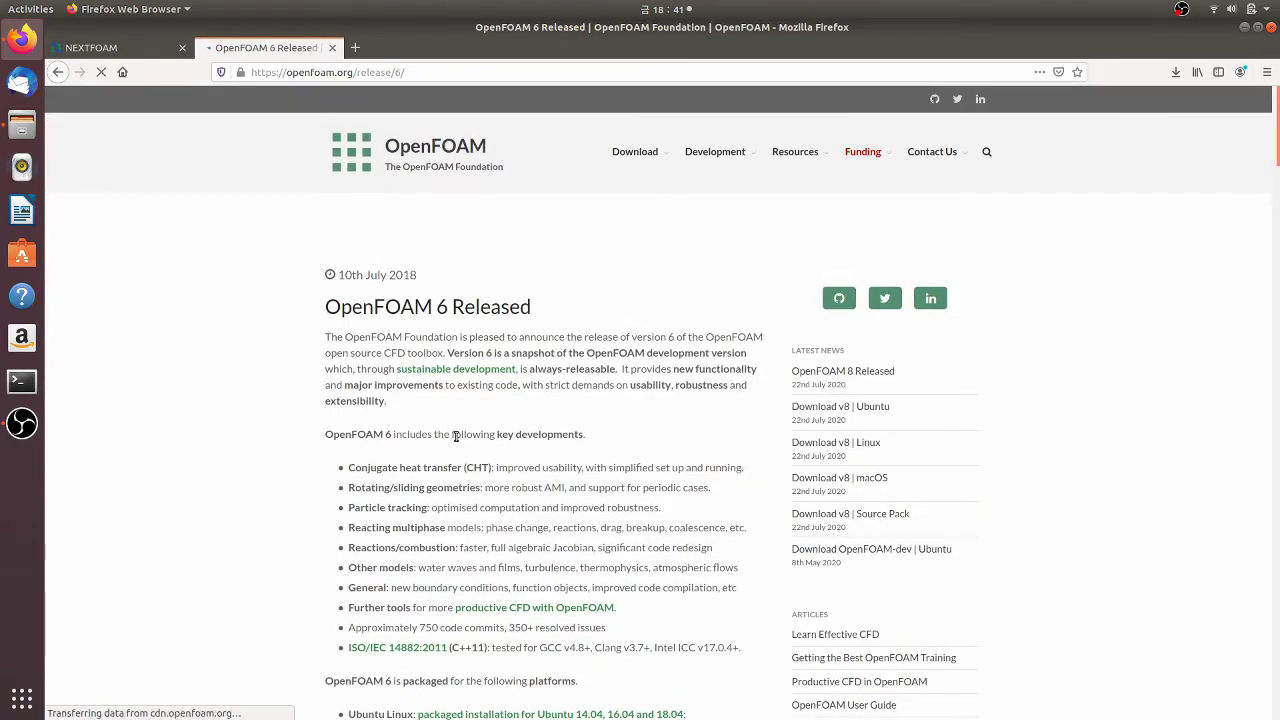
Open the packaged installation page for Ubuntu 14.04, 16.04 and 18.04 from the OpenFOAM 6 platform list.
scroll(455, 442, "down", 7)
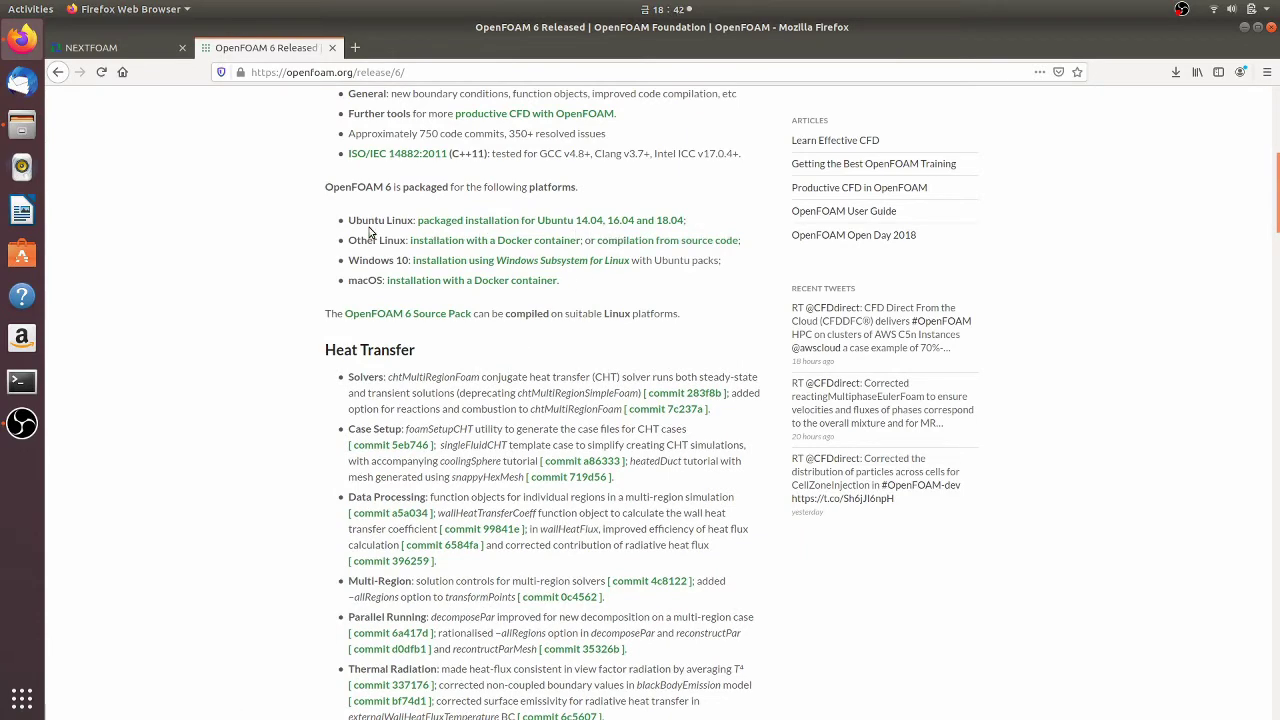
scroll(368, 235, "up", 1)
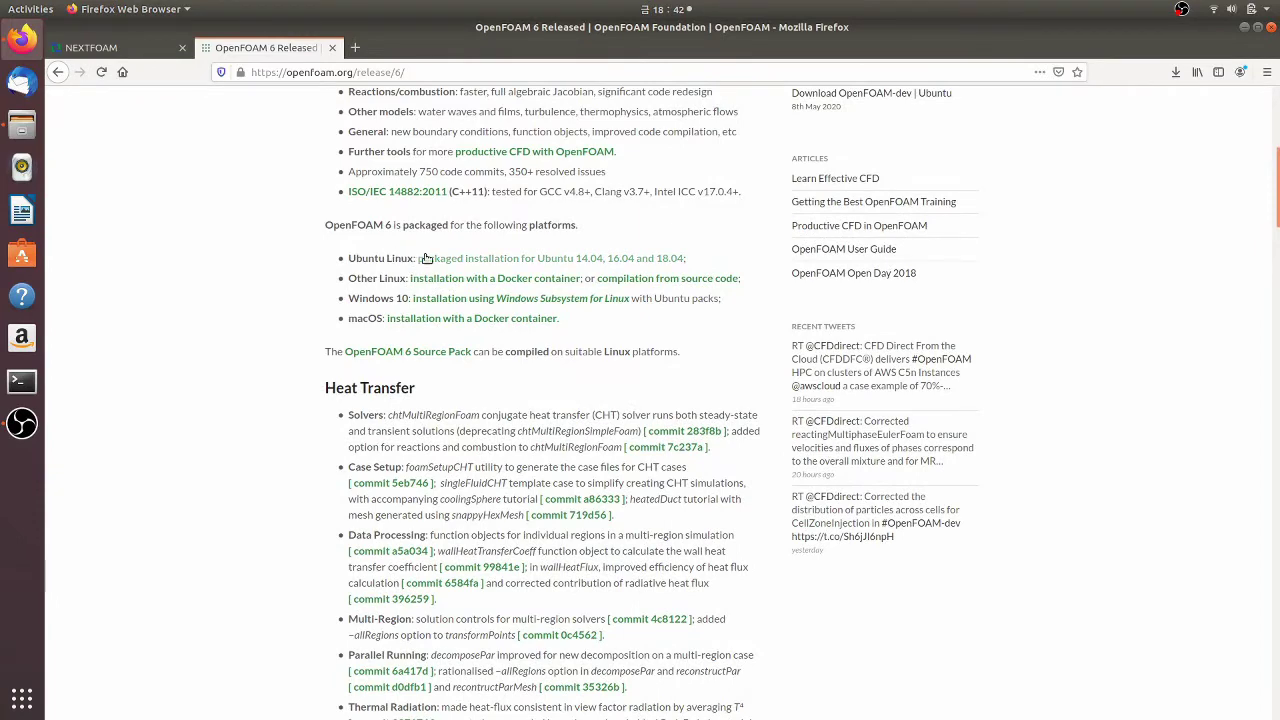
left_click(555, 262)
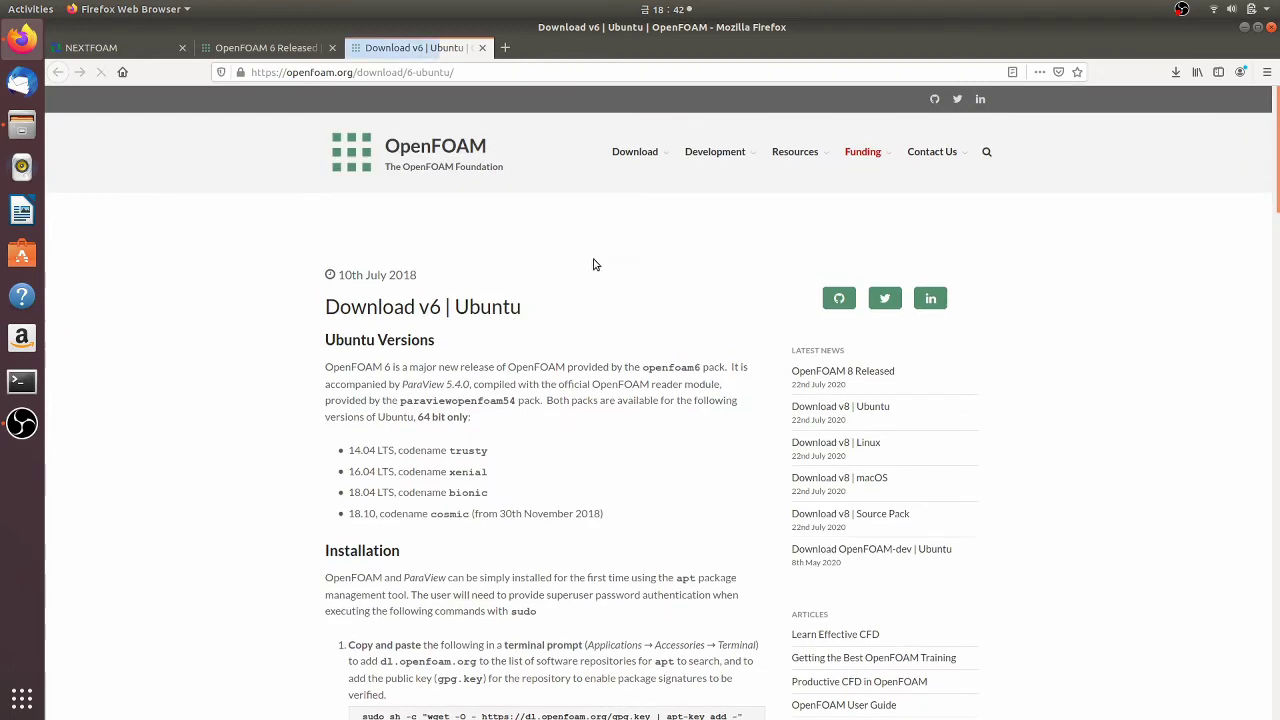
Review the supported Ubuntu versions and the apt installation commands on the Download v6 | Ubuntu page.
scroll(585, 381, "down", 2)
scroll(585, 381, "down", 5)
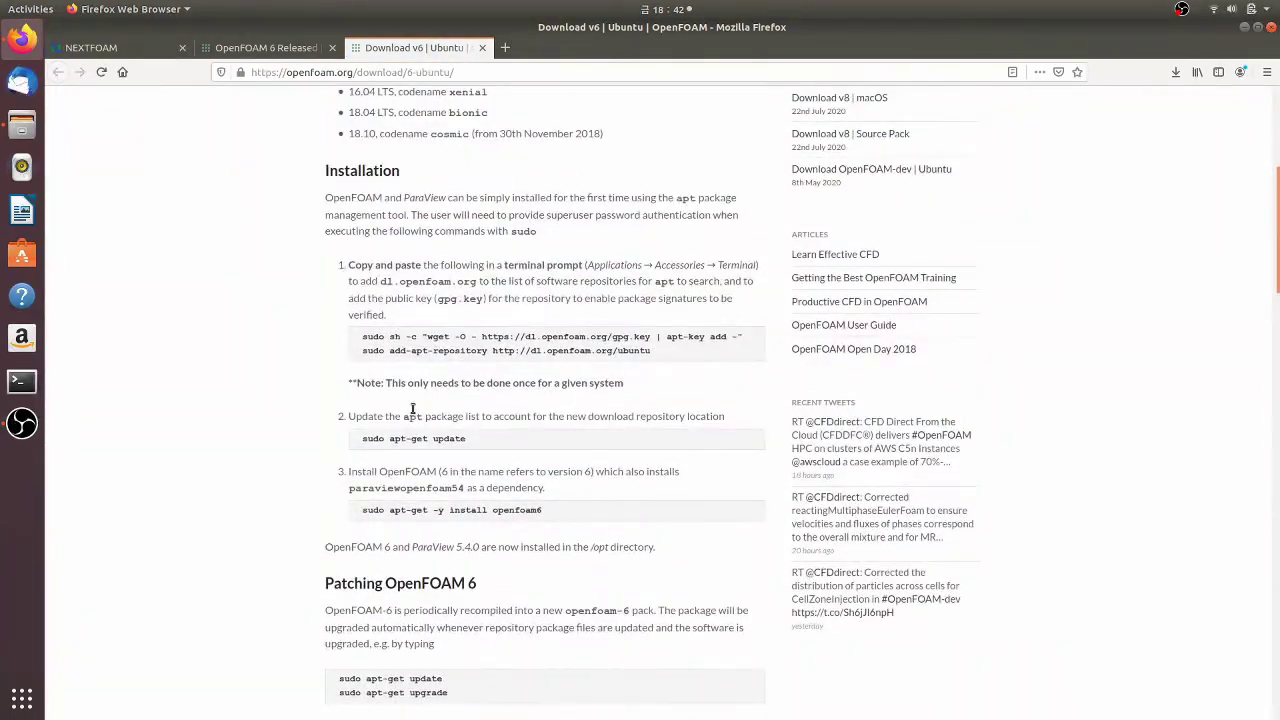
scroll(433, 247, "up", 3)
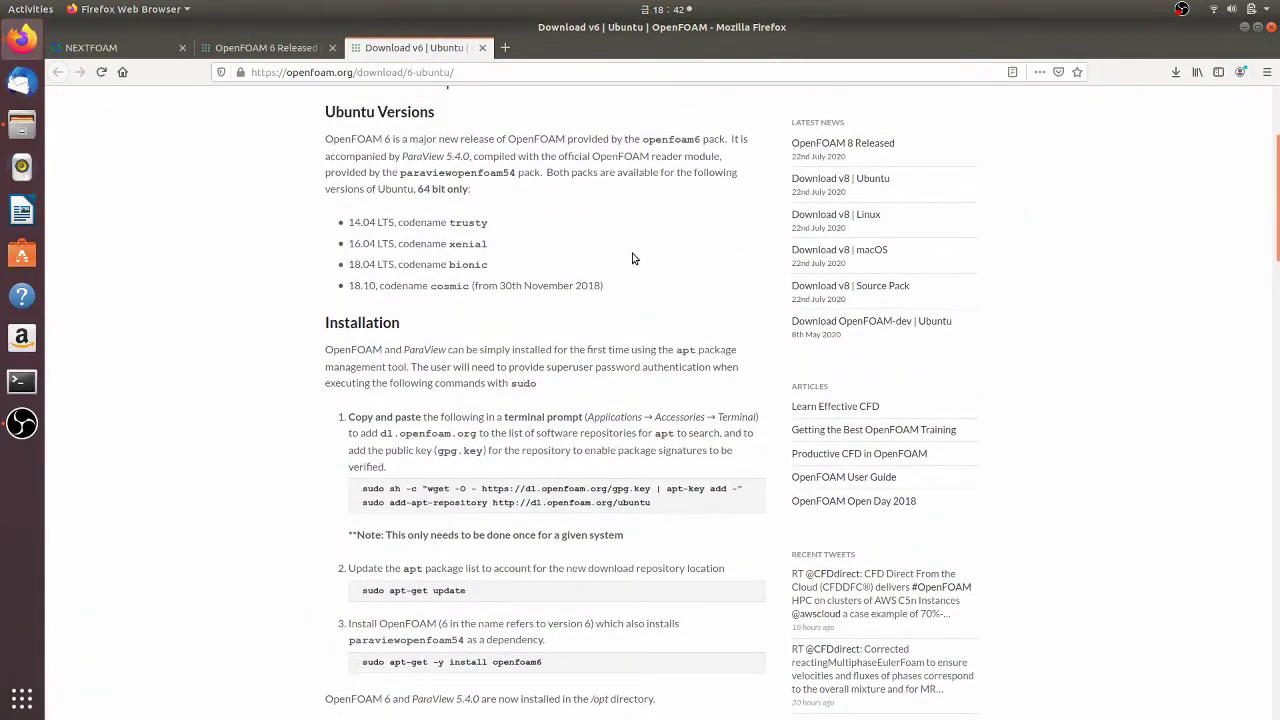
Minimize the browser, open a terminal window and check the installed OpenFOAM version with foamVersion.
left_click(1244, 27)
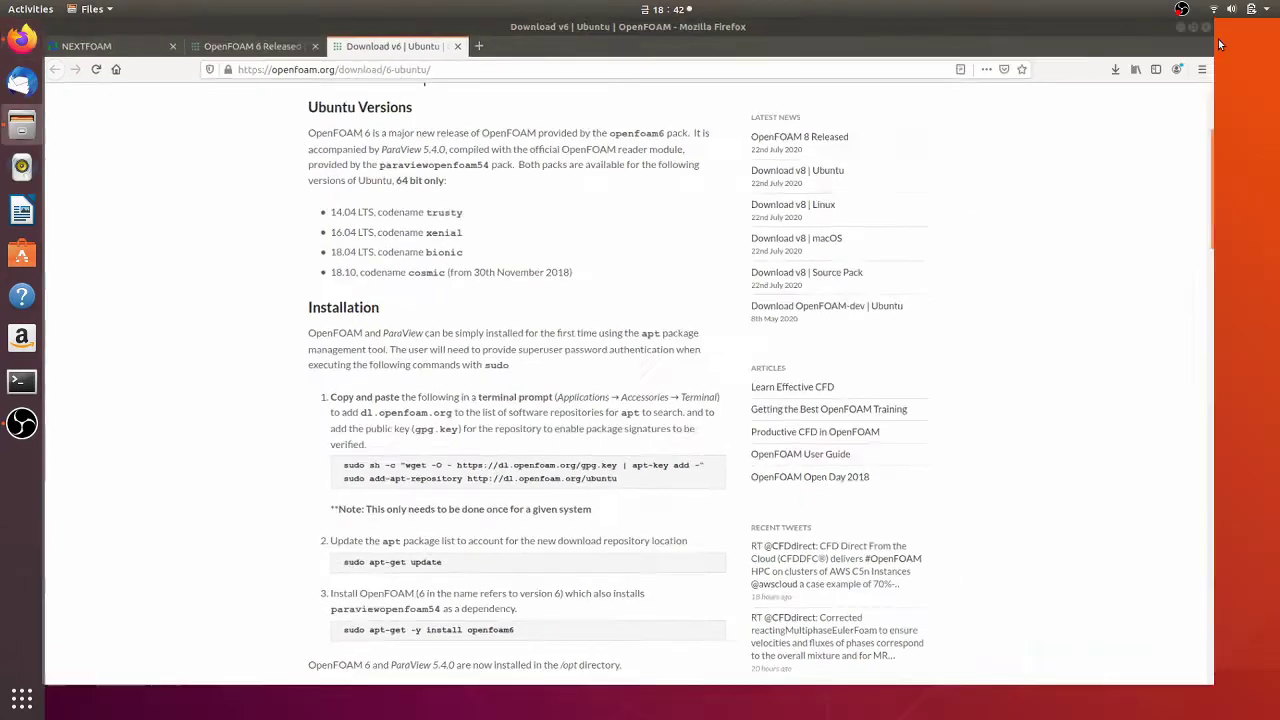
left_click(30, 382)
left_click_drag(355, 28, 811, 234)
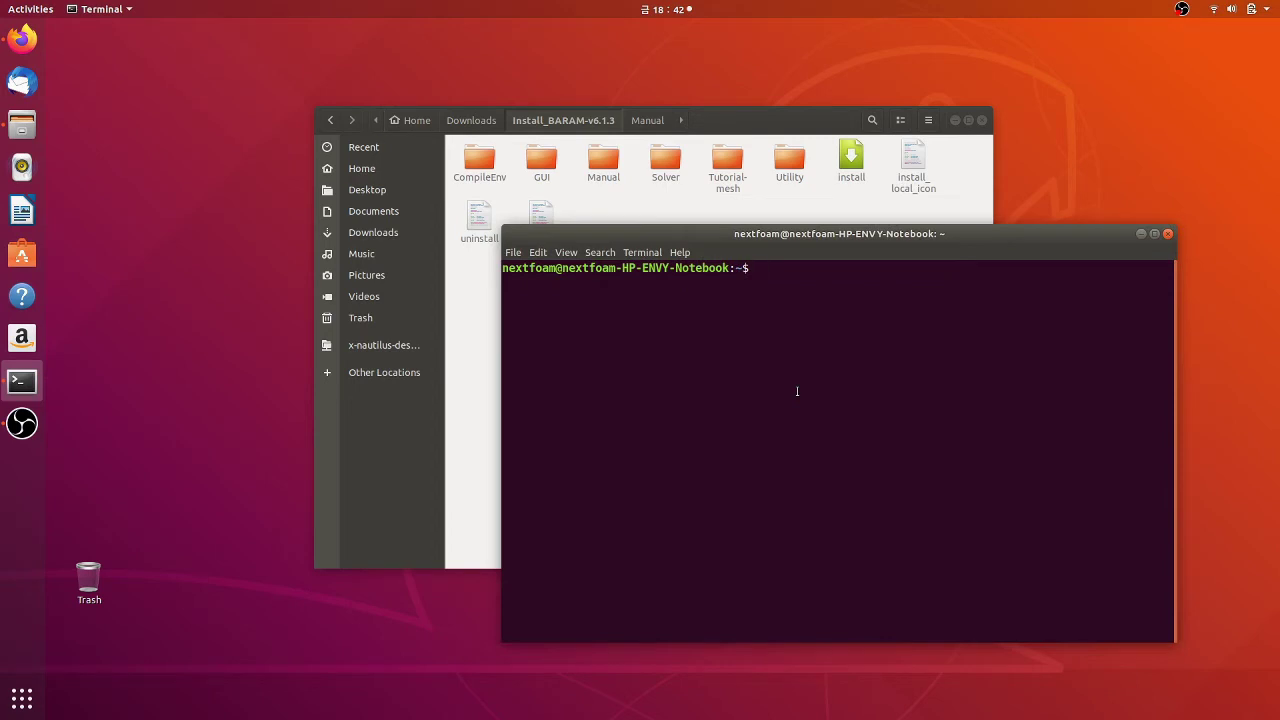
type("foamVeri")
key("Tab")
key("Return")
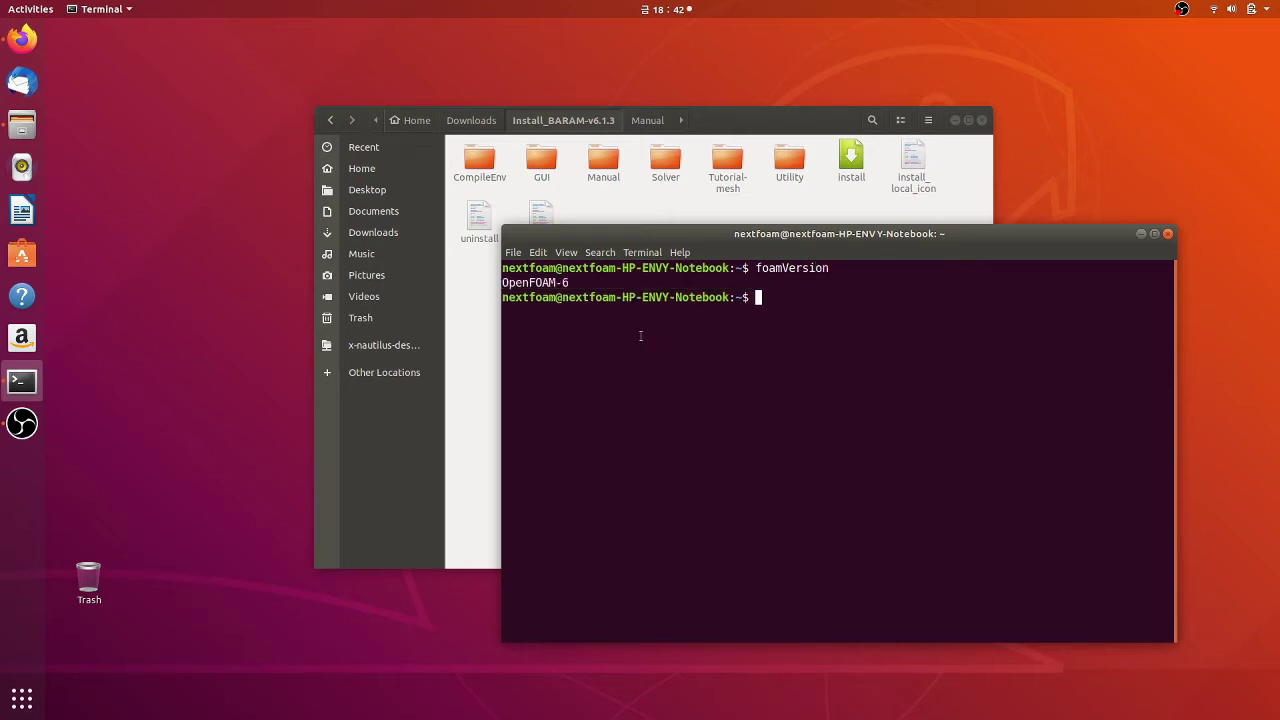
left_click_drag(503, 283, 575, 283)
left_click(575, 283)
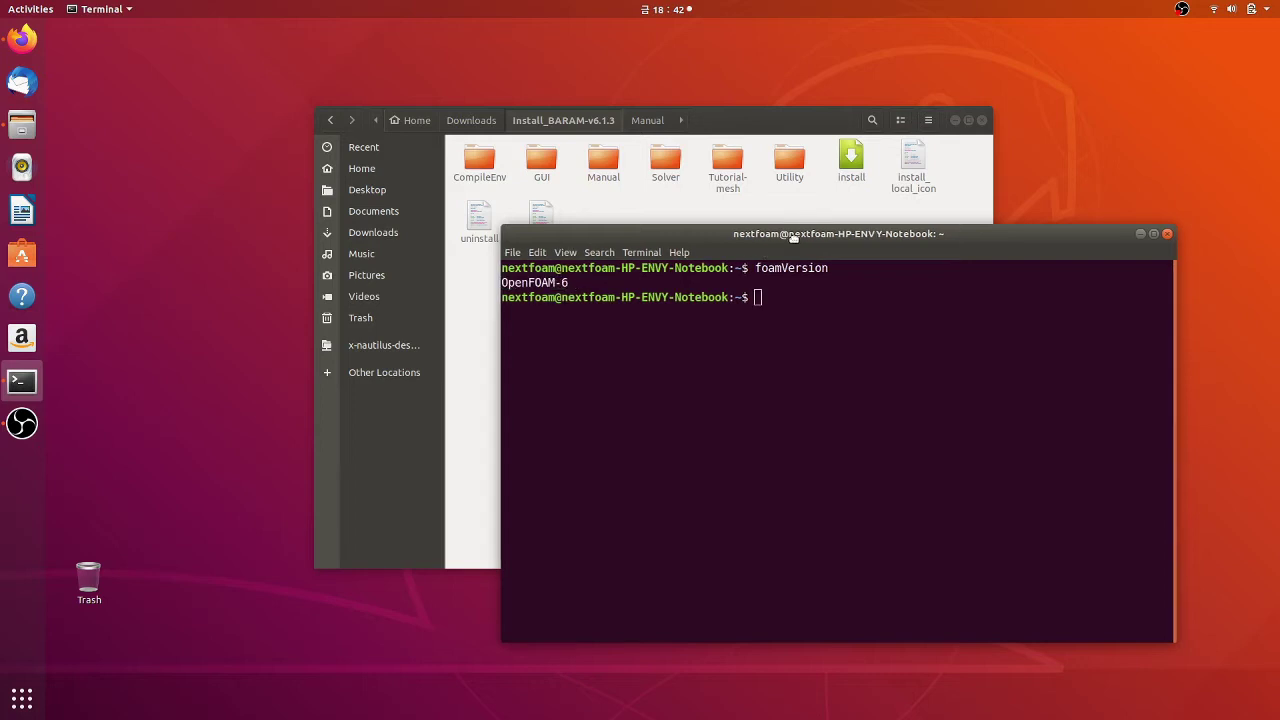
Rearrange the file manager and terminal windows so the Install_BARAM-v6.1.3 files are uncovered, and return to the terminal.
left_click_drag(794, 236, 791, 244)
left_click(770, 119)
left_click_drag(770, 119, 610, 108)
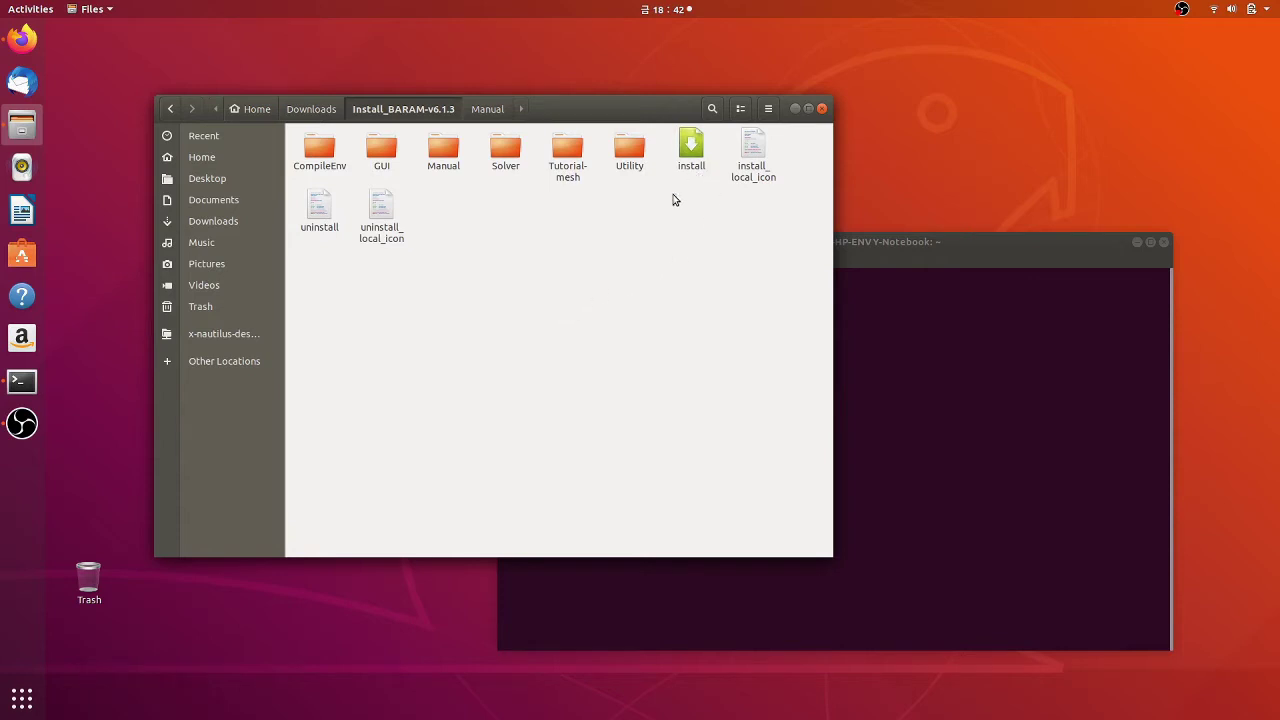
left_click(946, 323)
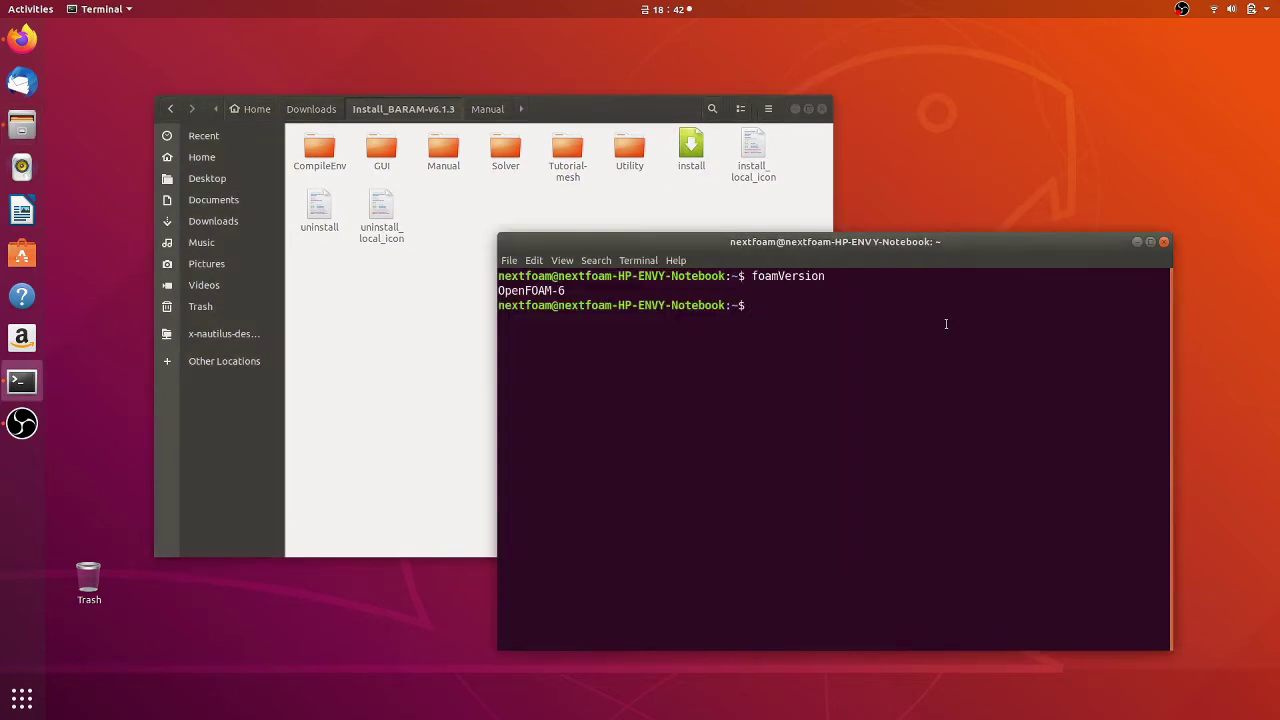
Change the terminal directory to Downloads, then into Install_BARAM-v6.1.3, listing the contents of each folder.
type("cd Dow")
key("Tab")
key("Return")
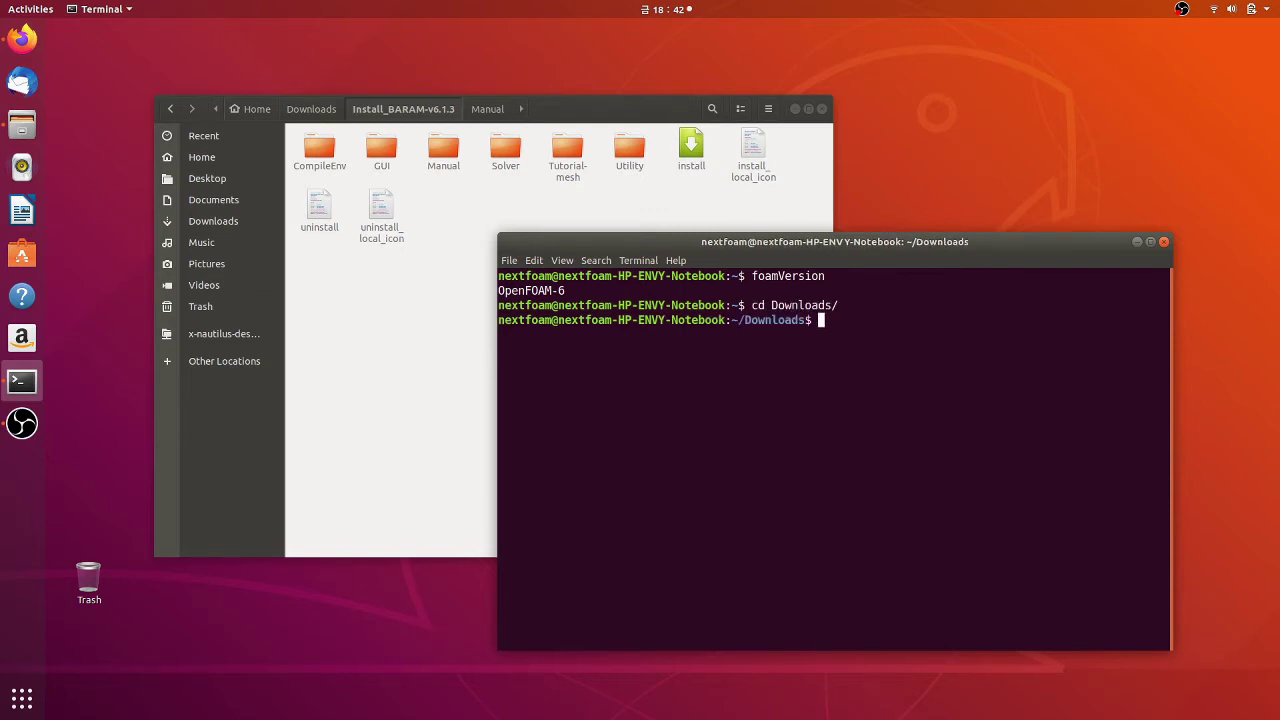
type("ls")
key("Return")
type("cd Install_BARAM-v6.1.3/")
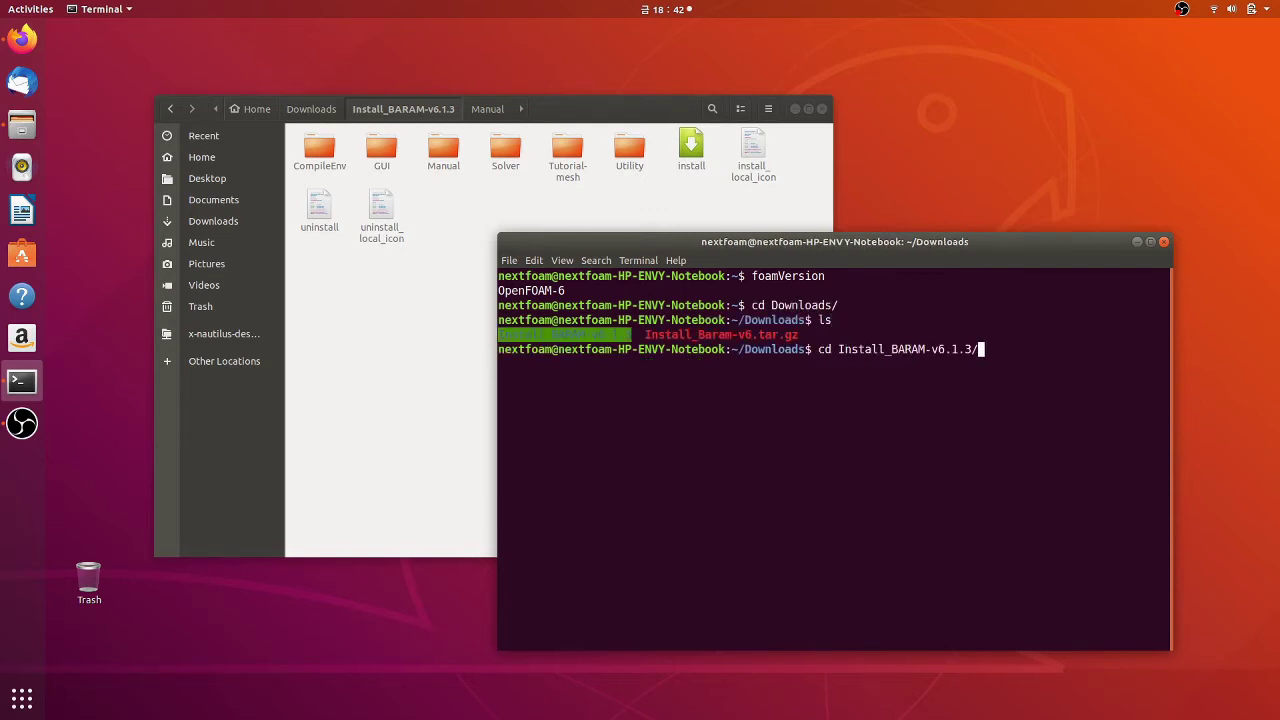
key("Return")
type("ls")
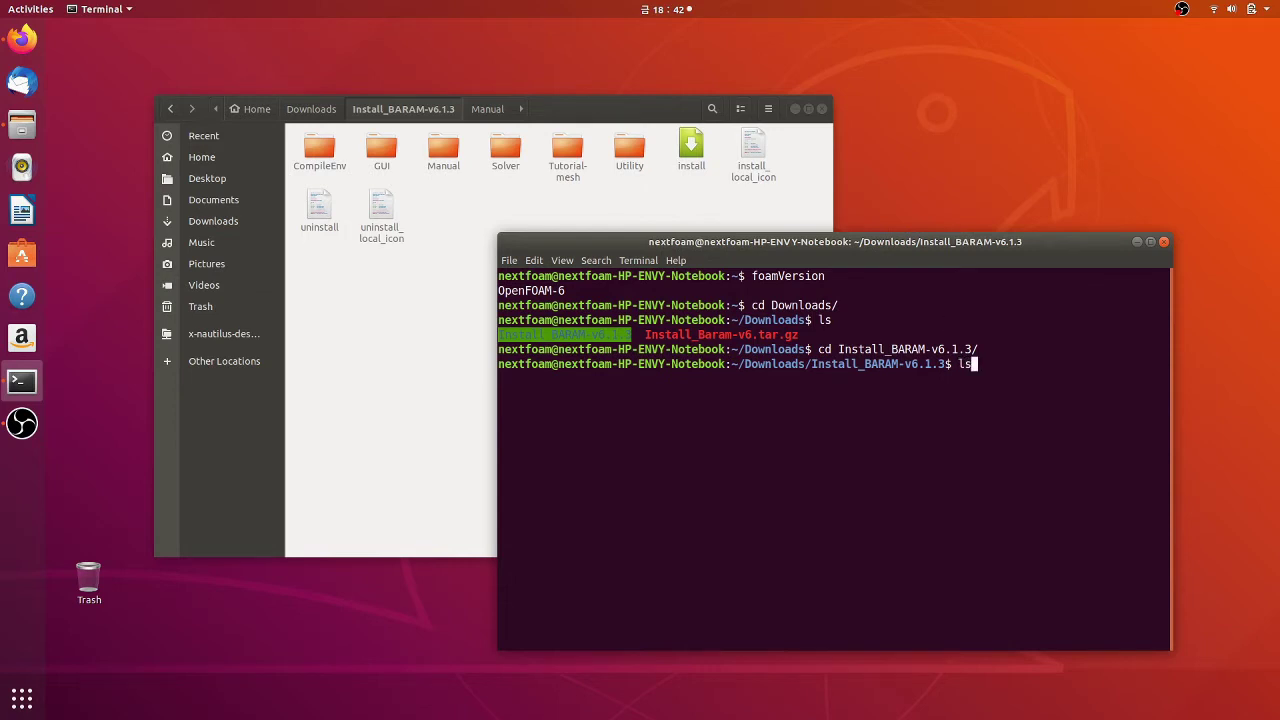
key("Return")
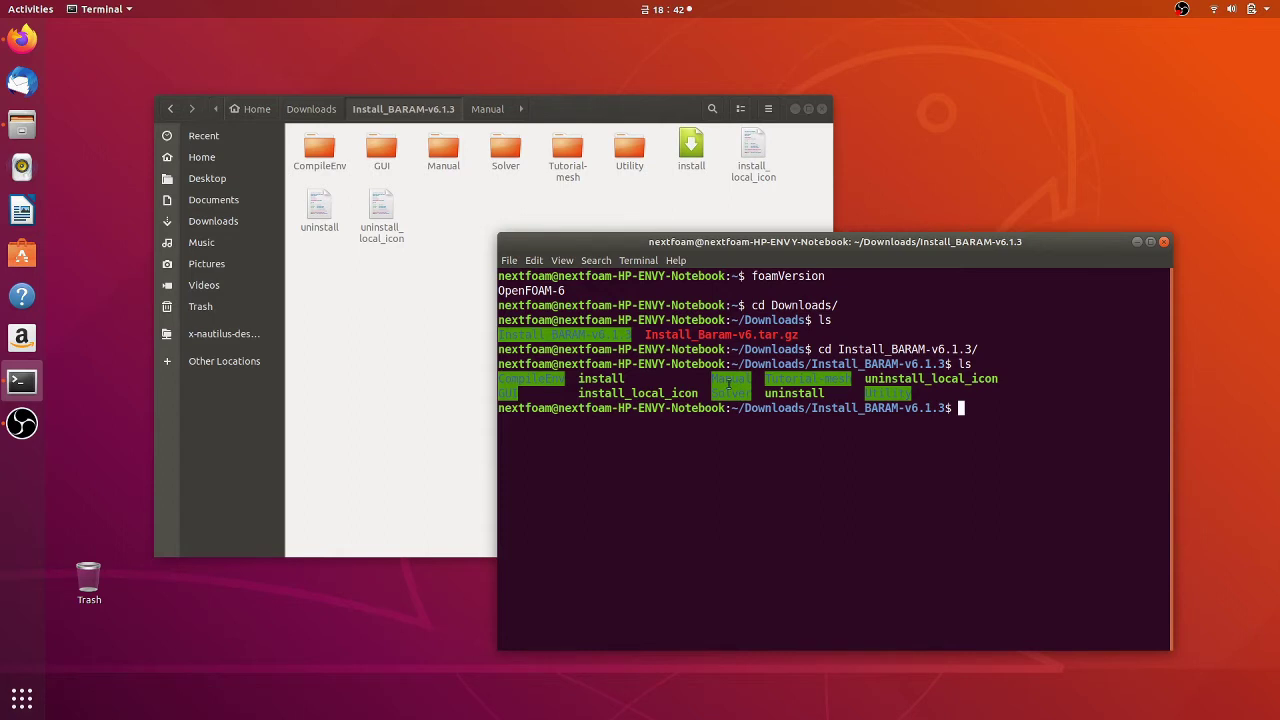
Run the ./install script from the Install_BARAM-v6.1.3 folder in the terminal.
double_click(582, 378)
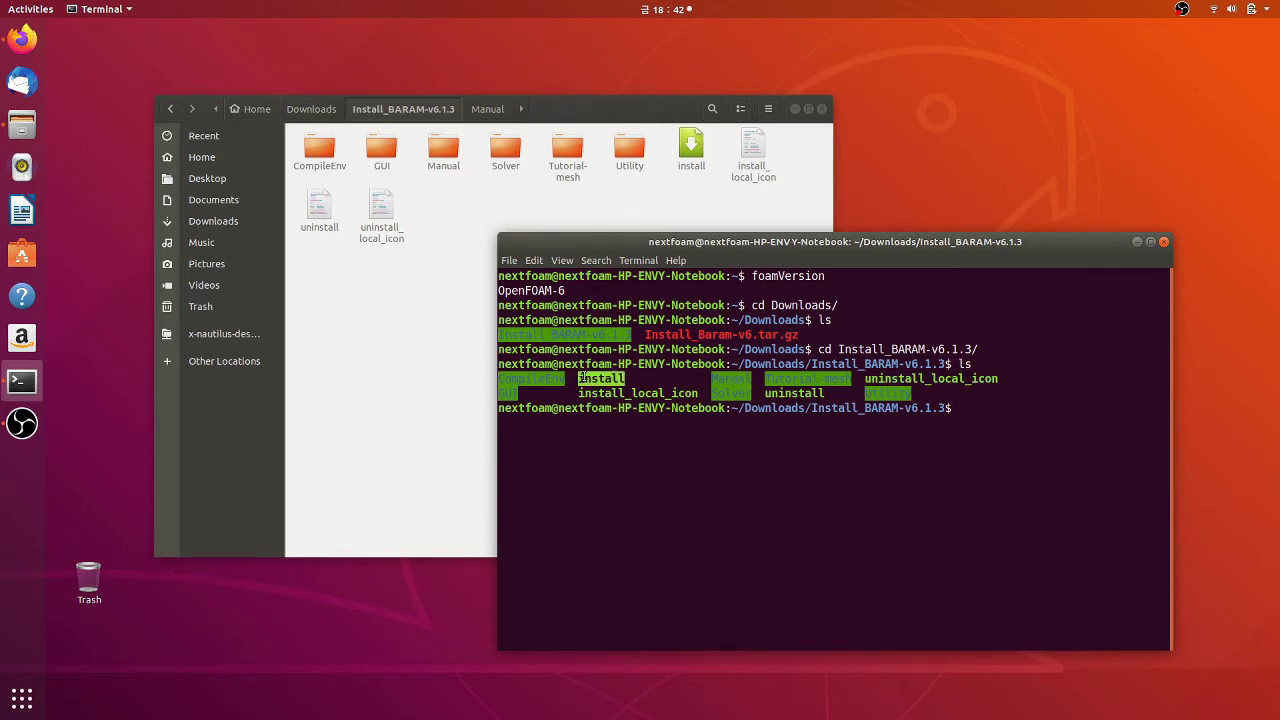
left_click(834, 474)
type("./install")
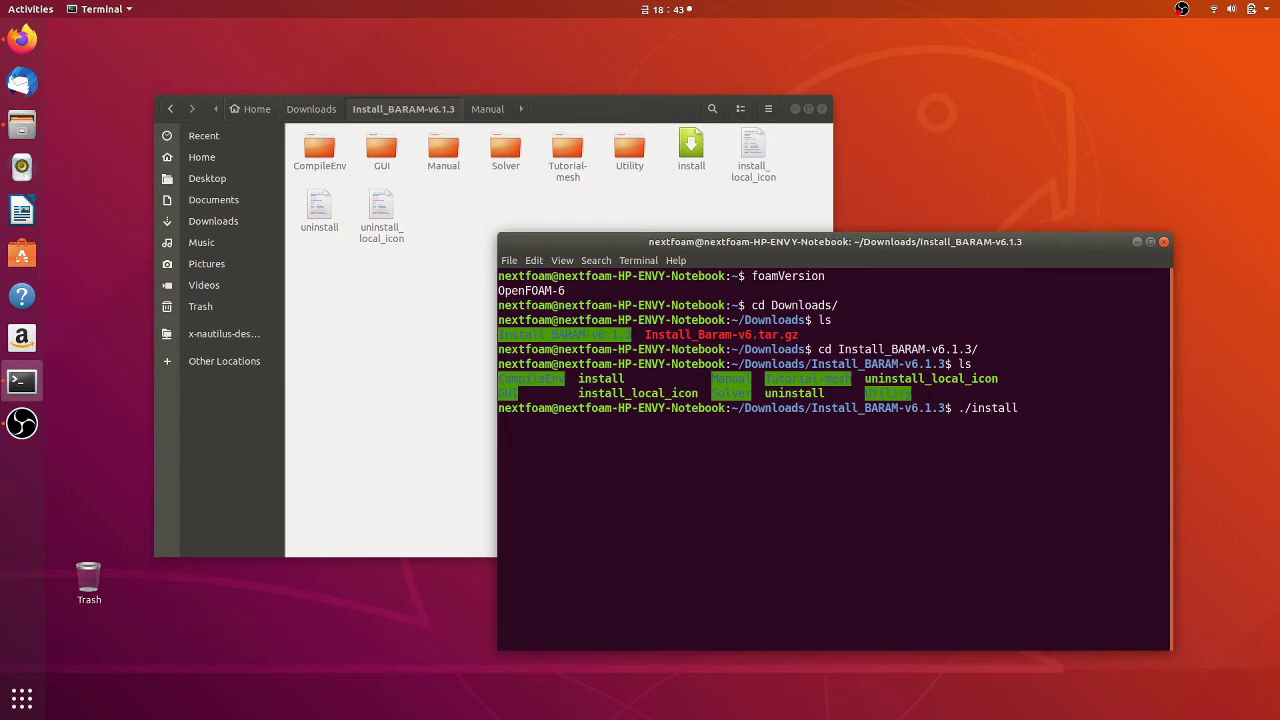
key("Return")
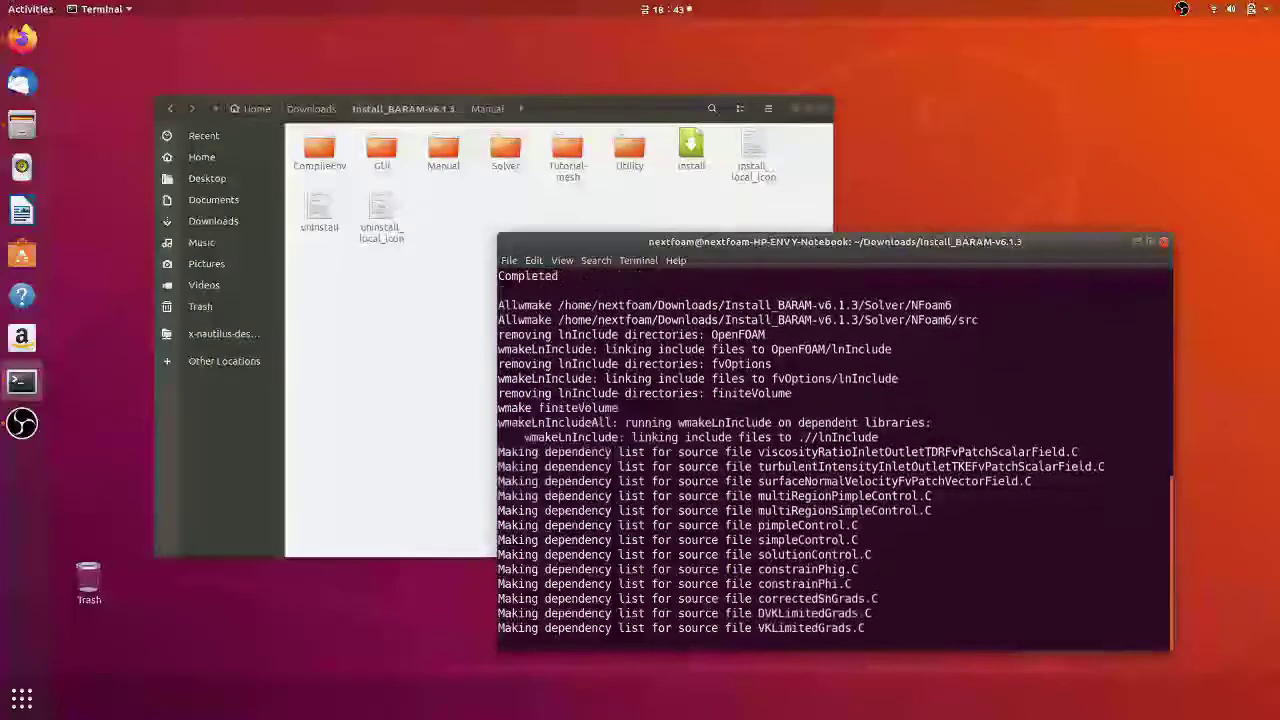
left_click(629, 152)
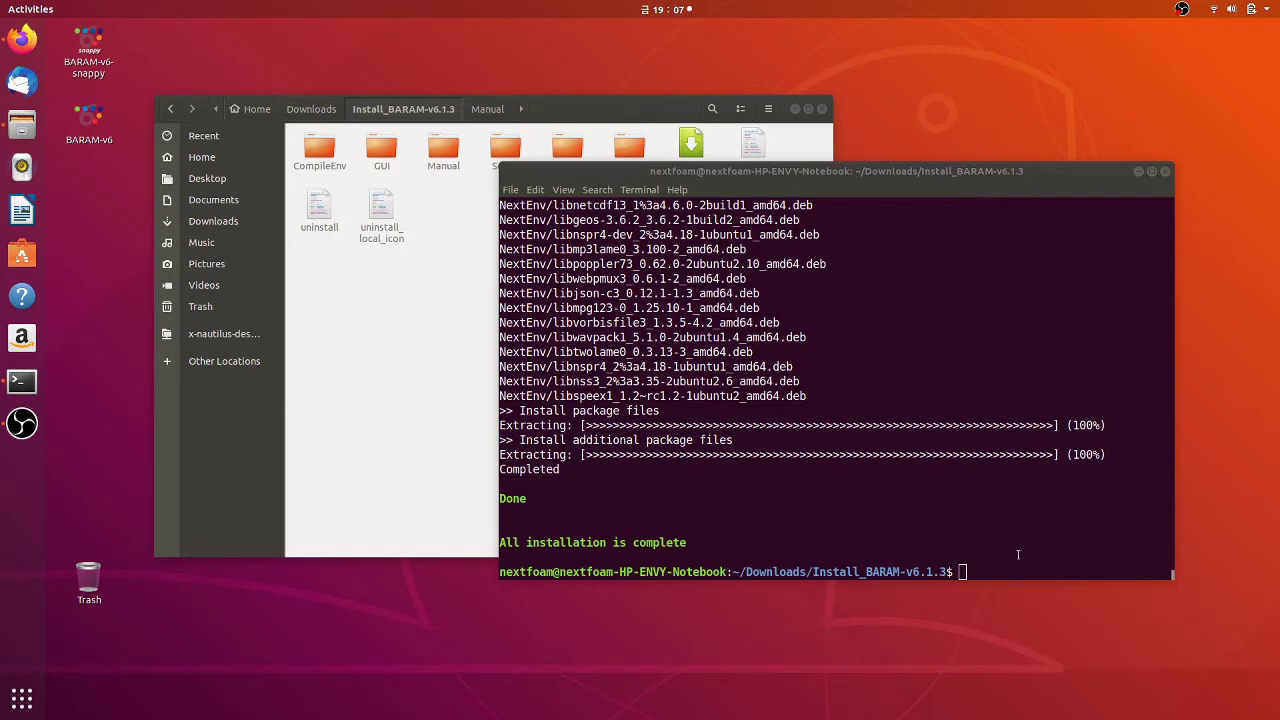
Check the desktop for the BARAM-v6 and BARAM-v6-snappy shortcuts.
left_click(996, 558)
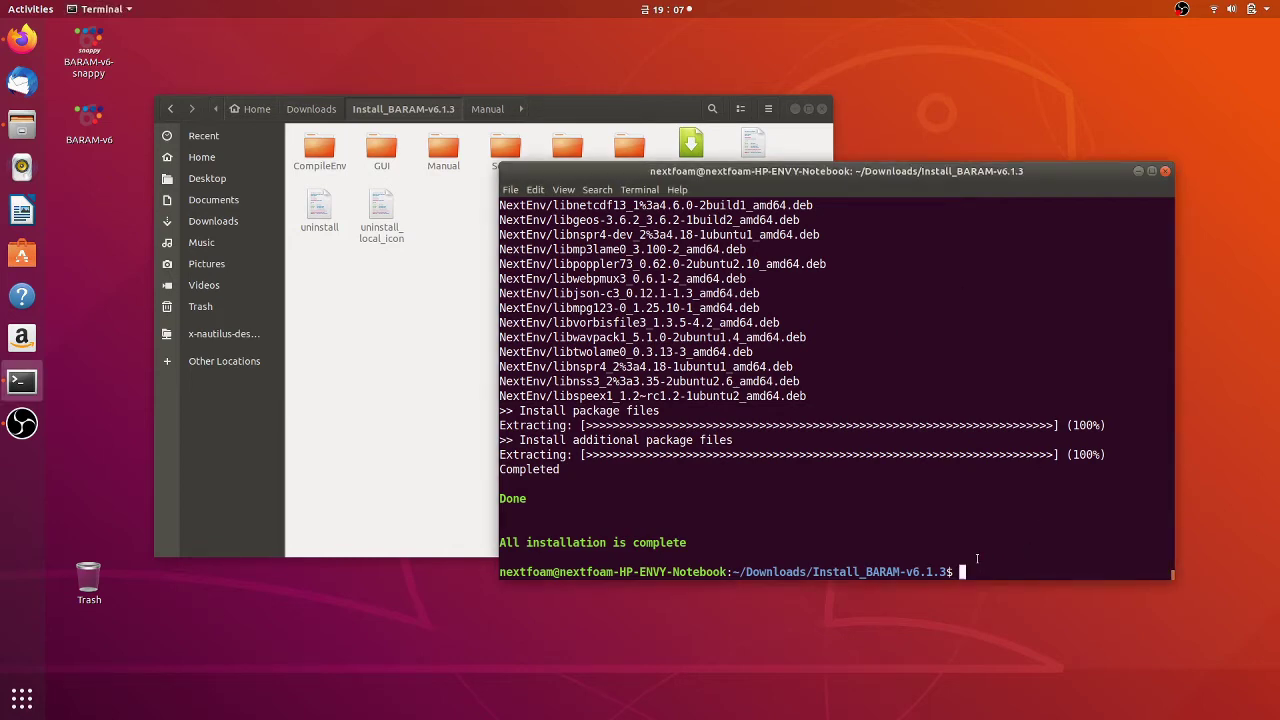
left_click_drag(119, 212, 100, 46)
left_click(98, 255)
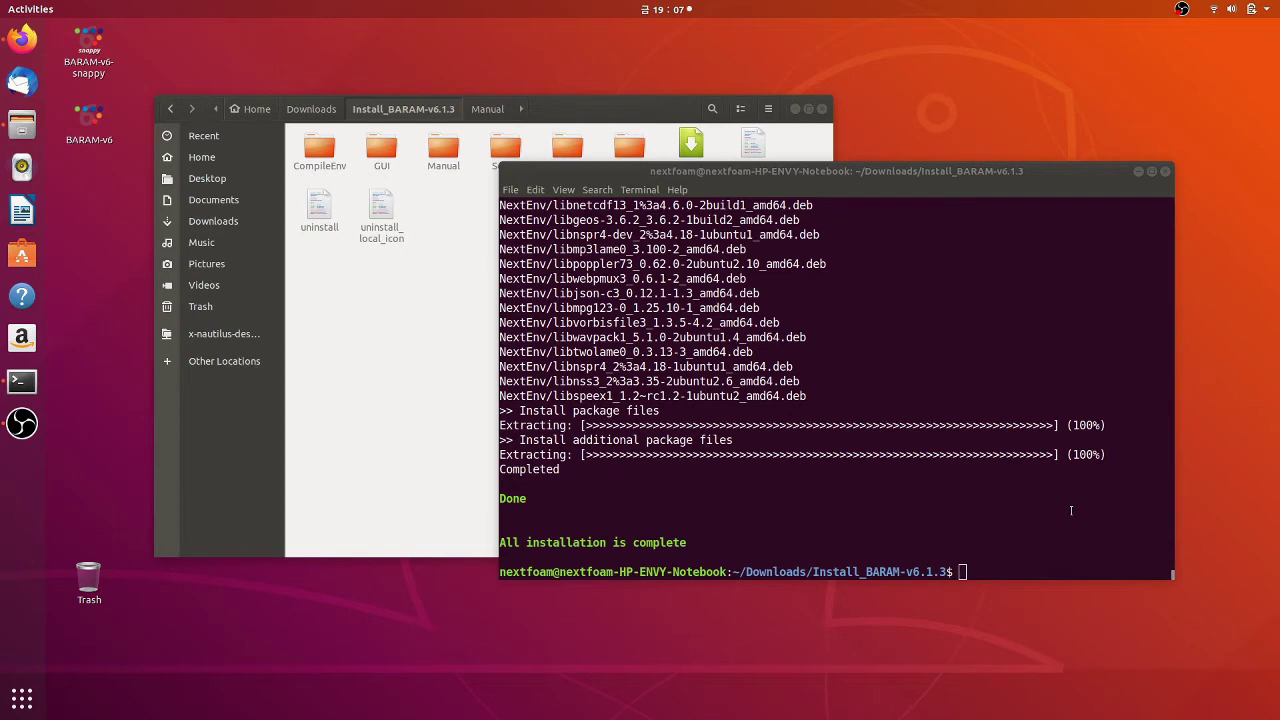
Test-launch BARAM from the terminal with the Baram command and close its window.
left_click(990, 510)
type("Baram")
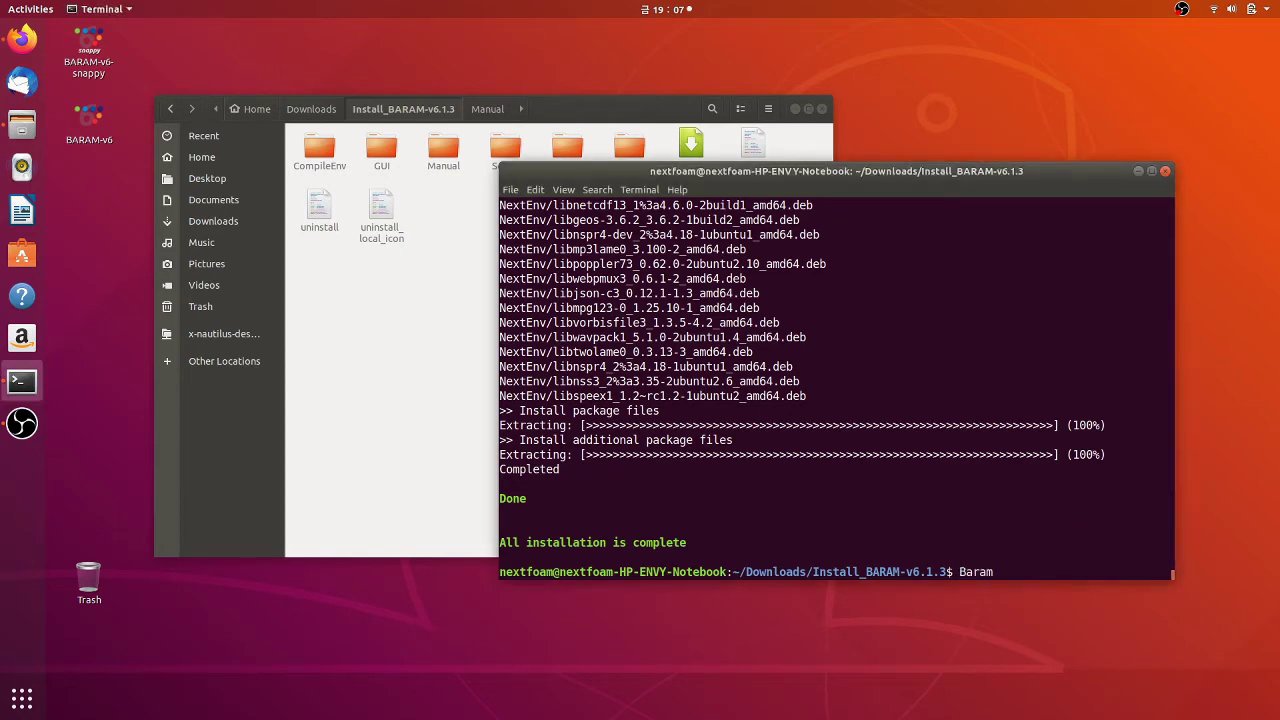
key("Return")
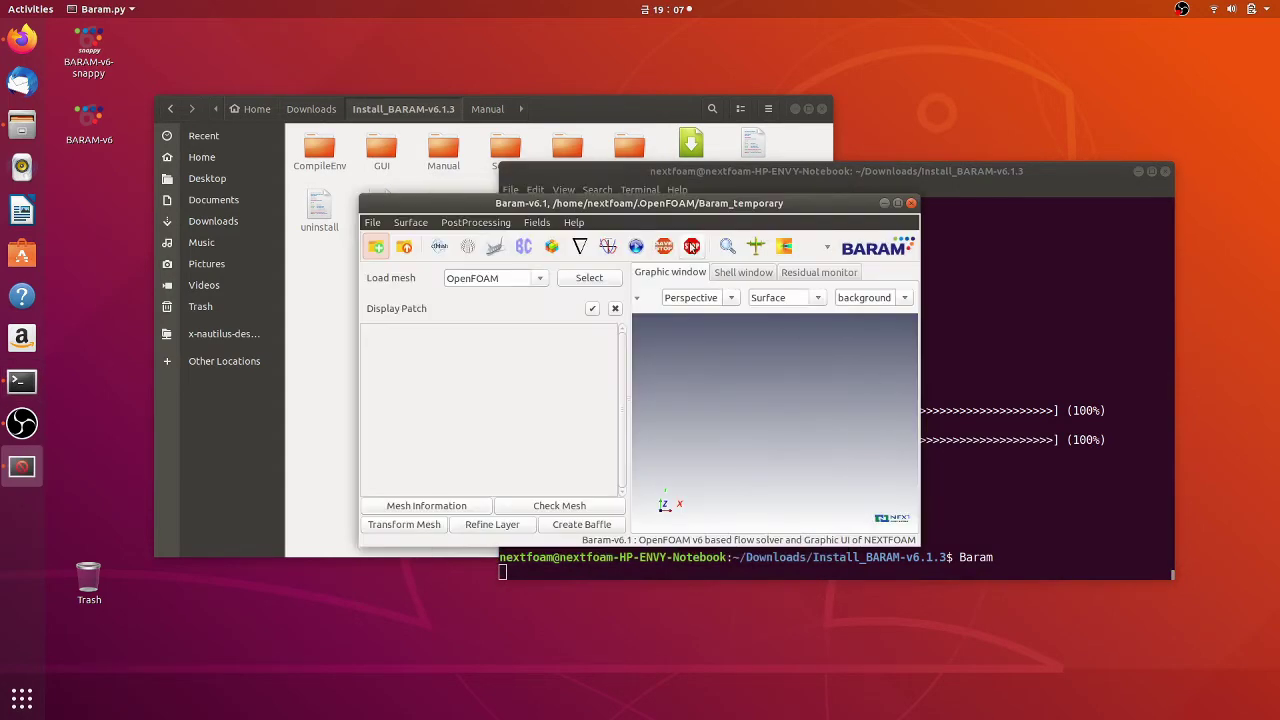
left_click(911, 204)
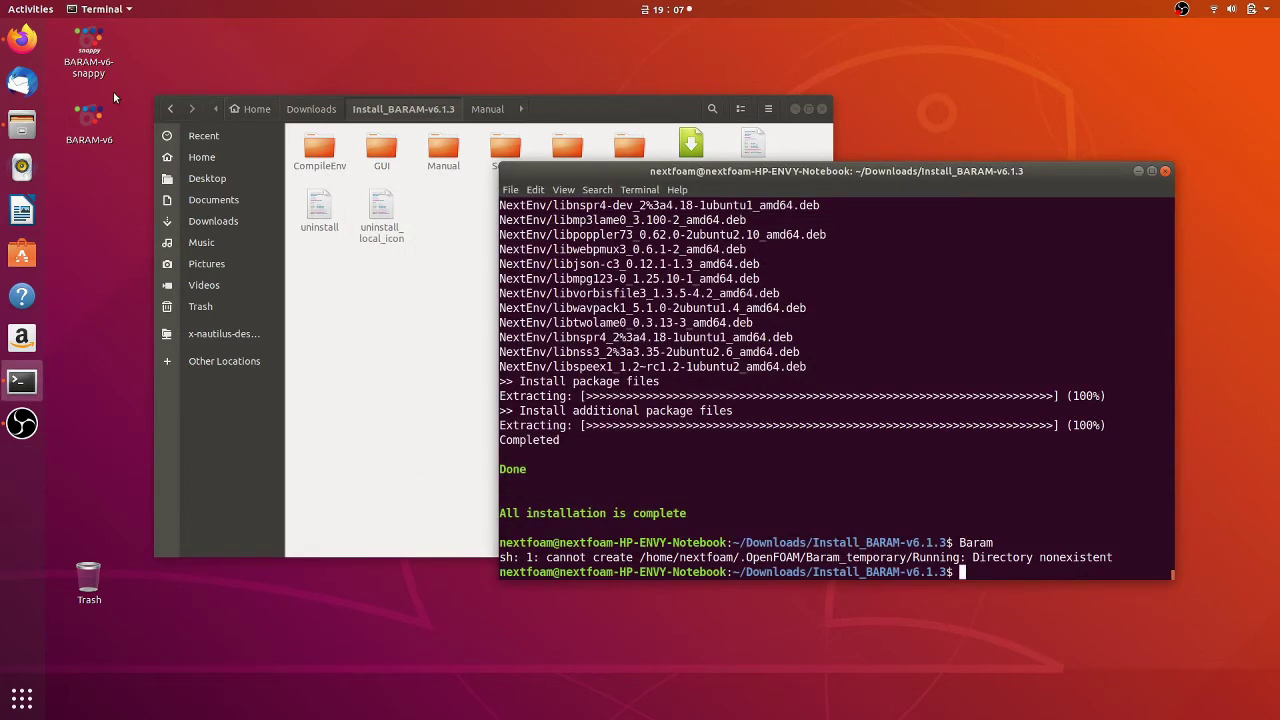
Locate the BARAM-v6 shortcut on the desktop and close the terminal window.
left_click(97, 115)
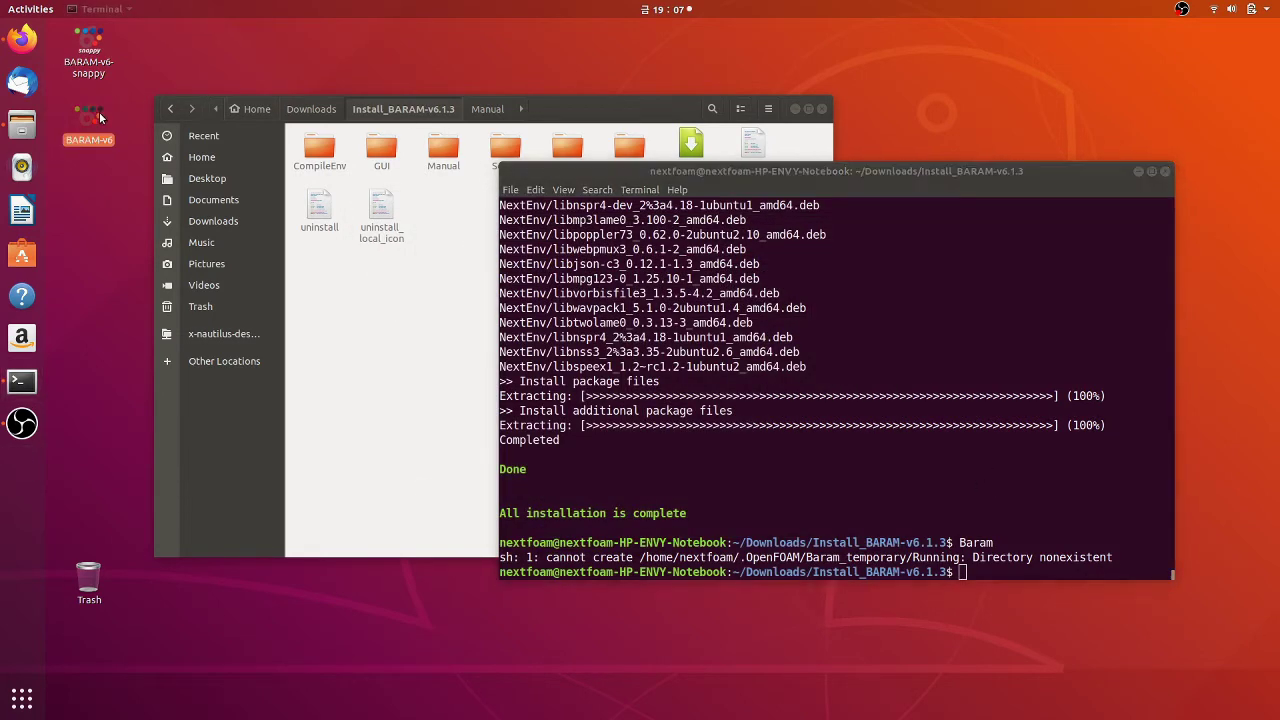
left_click(88, 198)
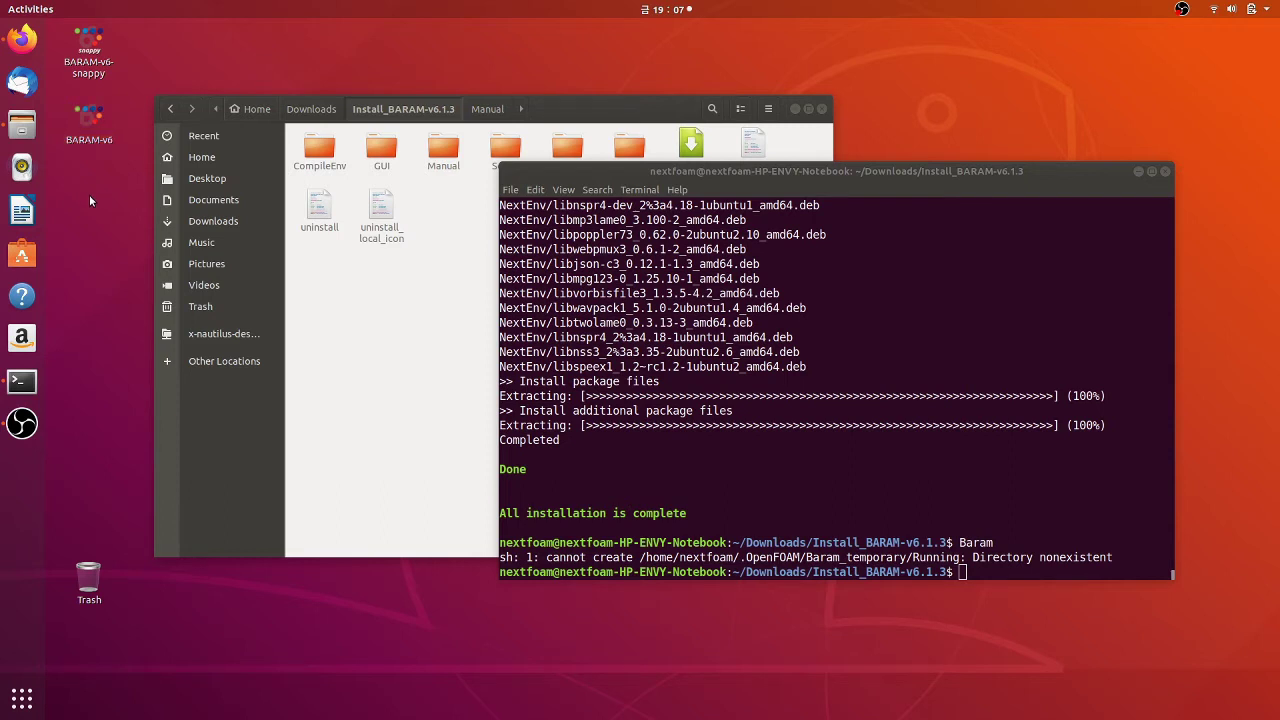
left_click(1166, 172)
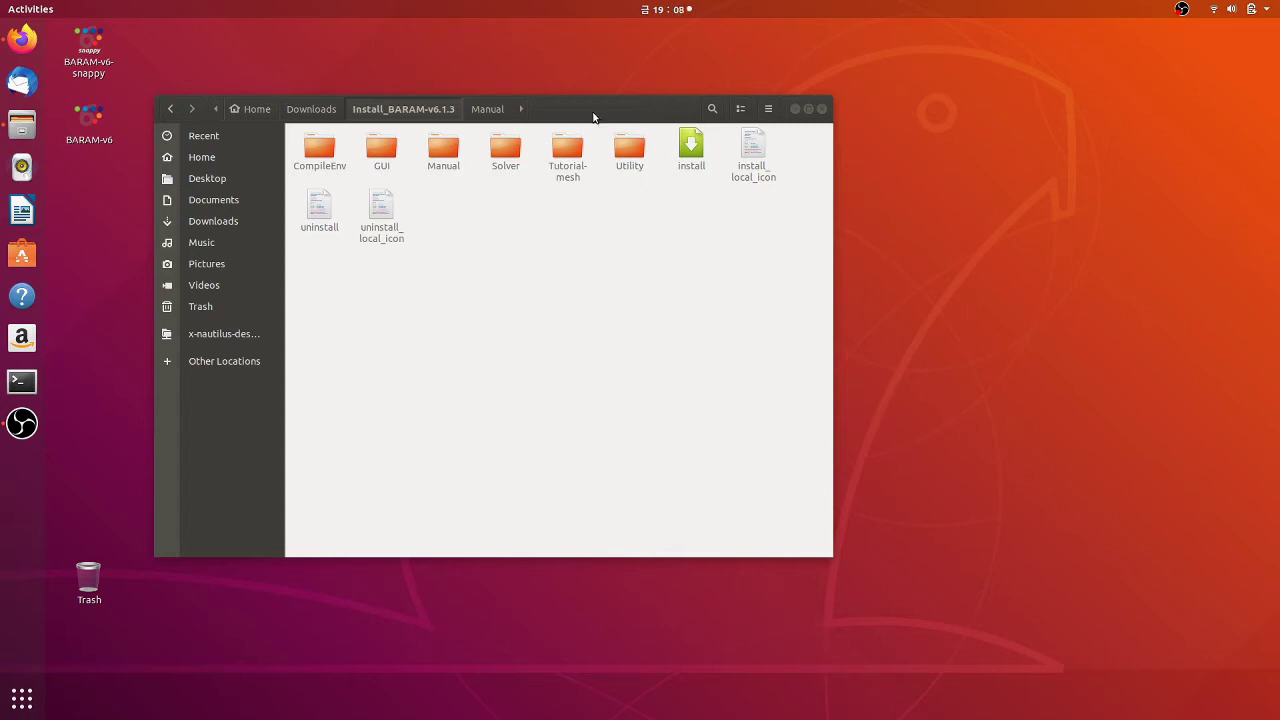
Open Baram-v6-tutorials.pdf from the Manual folder of Install_BARAM-v6.1.3 and bring its whole window into view.
double_click(446, 160)
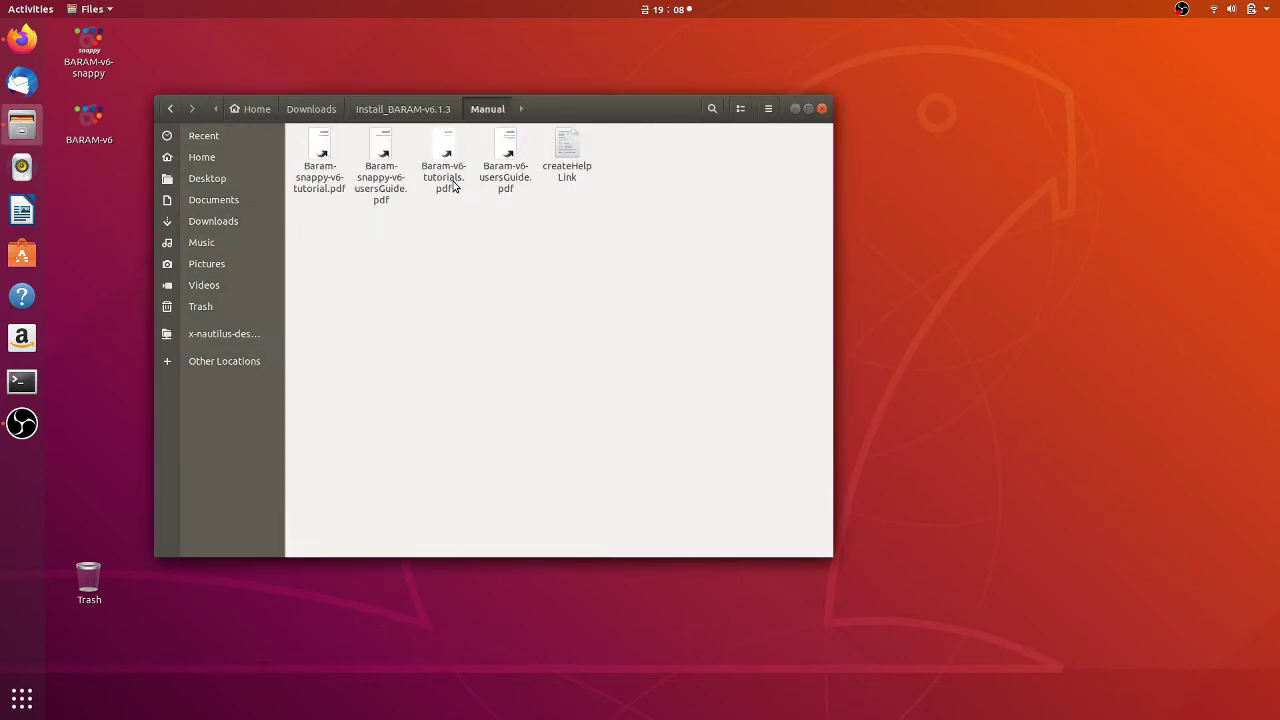
double_click(453, 185)
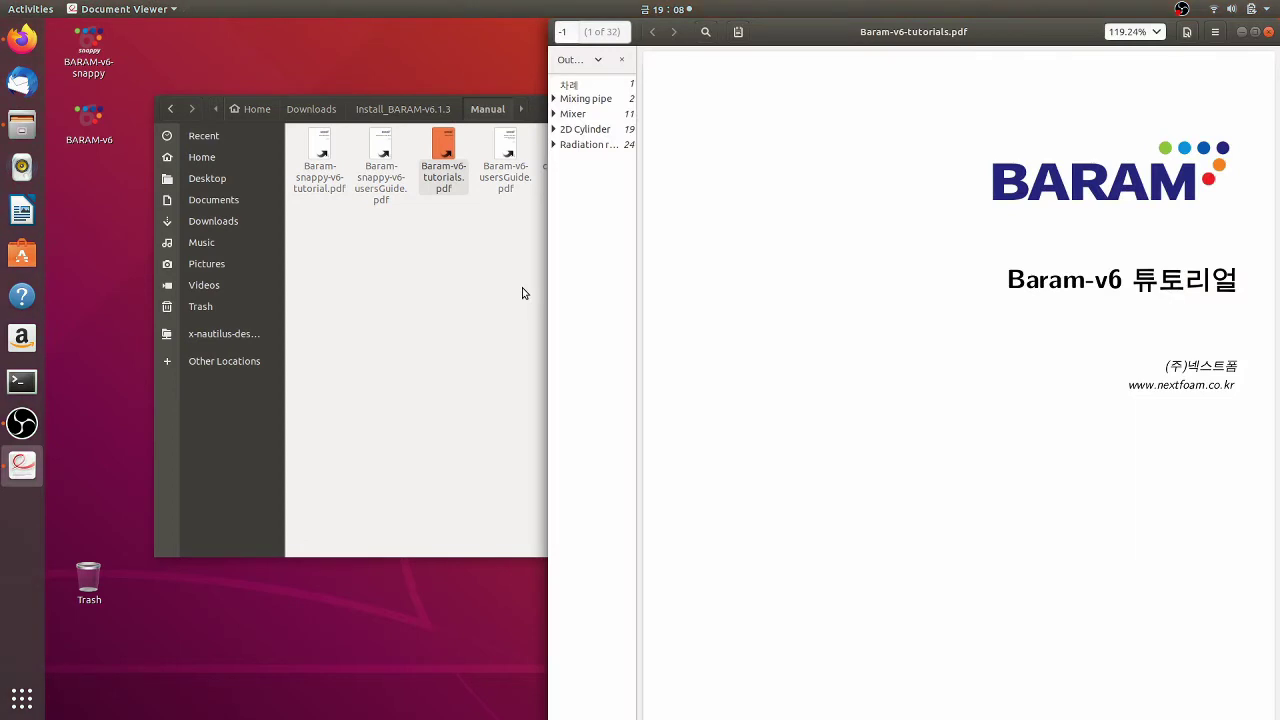
left_click_drag(1030, 31, 904, 31)
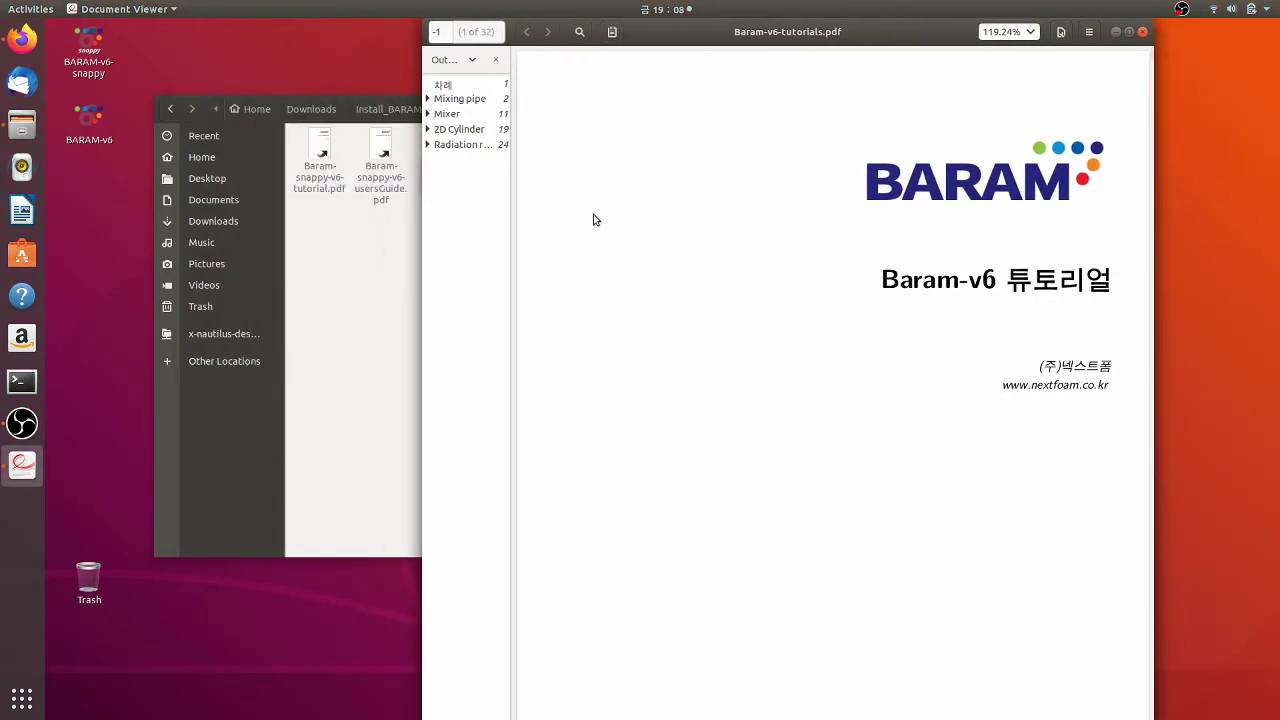
Review the Mixing pipe tutorial's geometry, mesh figure and calculation conditions in the PDF.
scroll(917, 220, "down", 10)
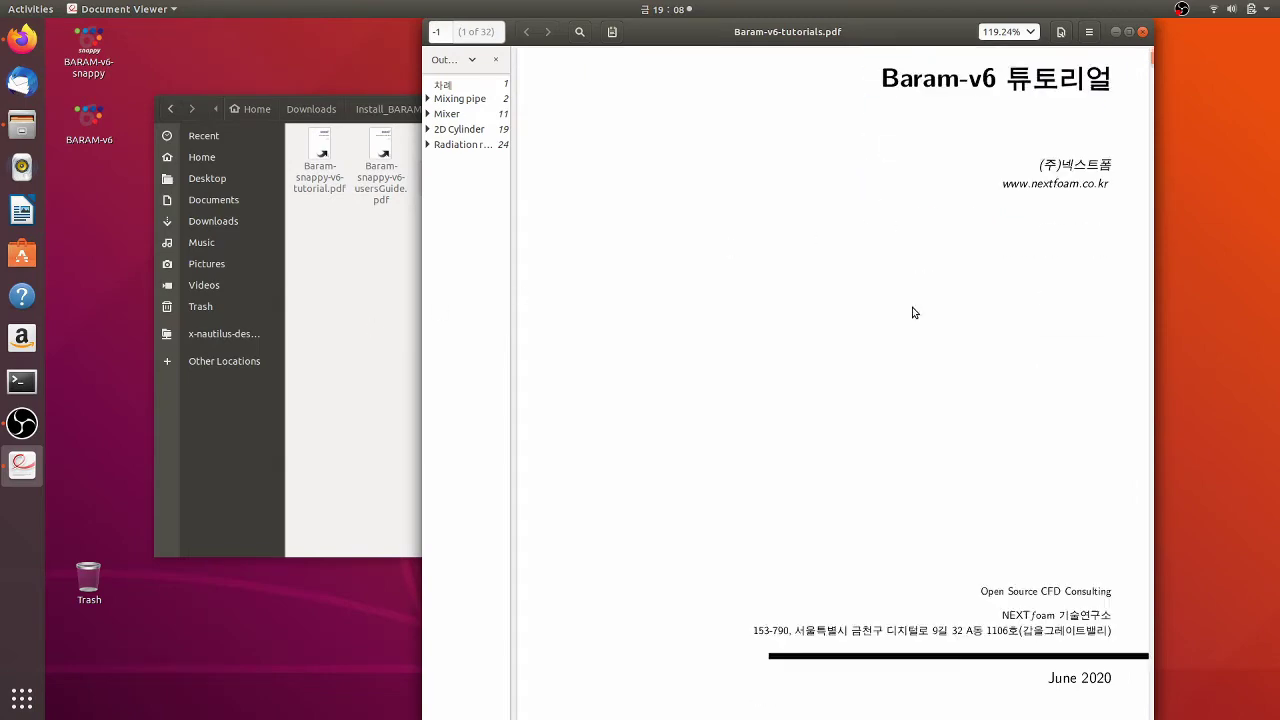
scroll(866, 343, "down", 15)
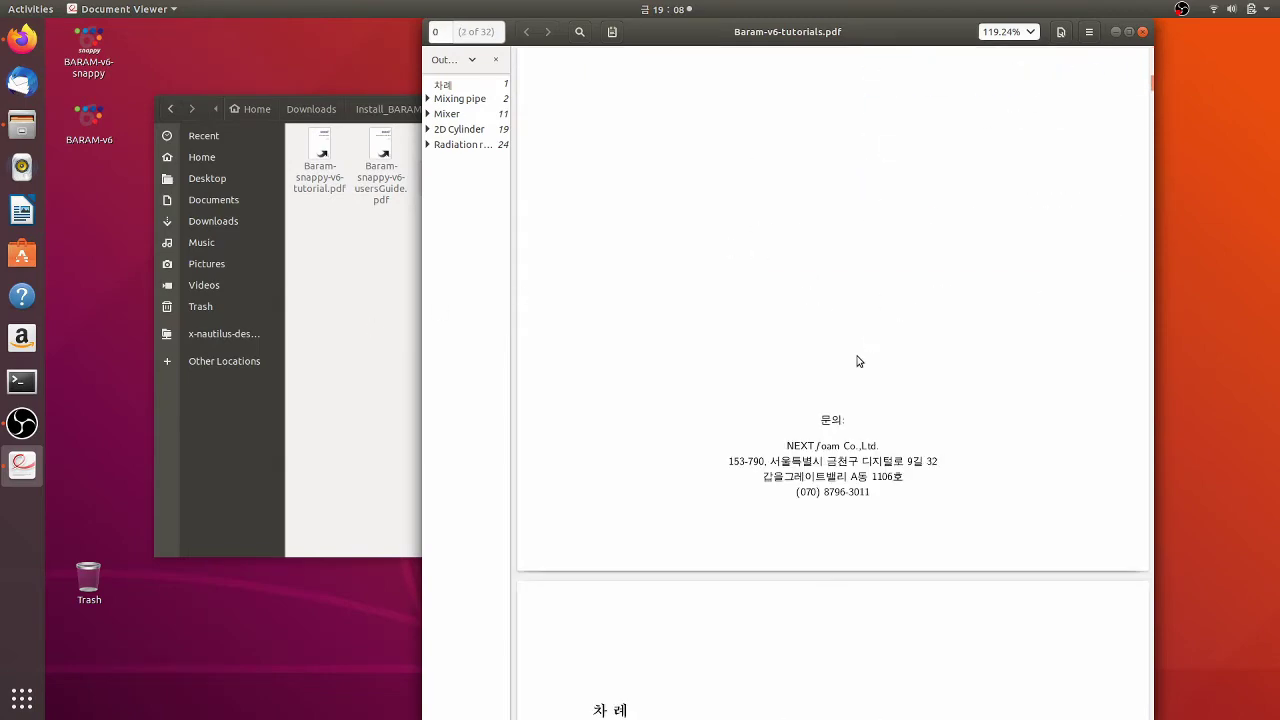
scroll(866, 391, "down", 5)
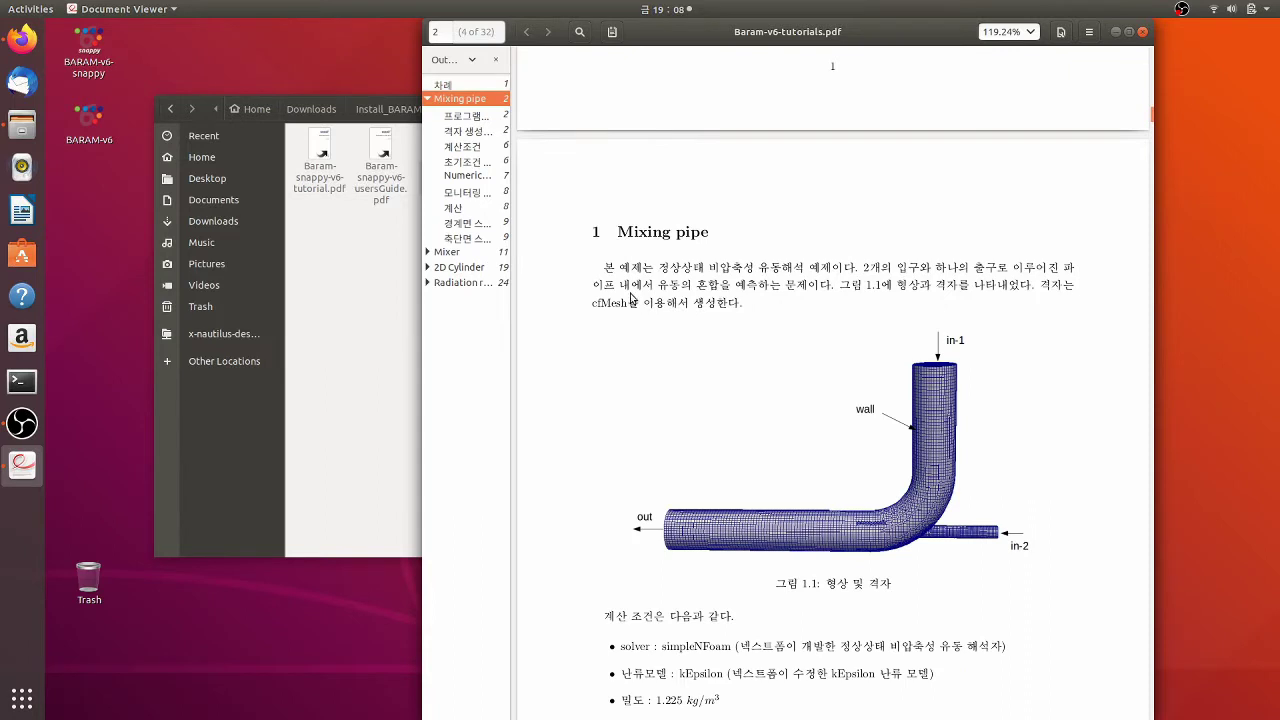
scroll(648, 276, "down", 3)
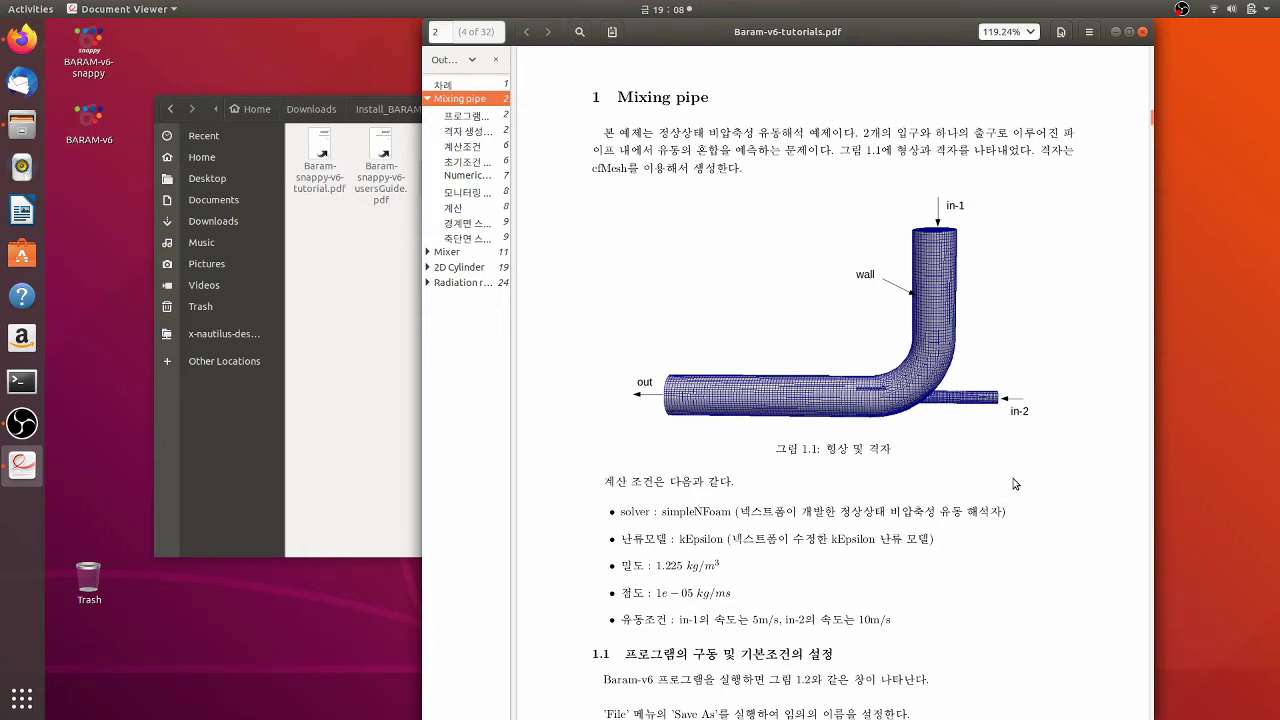
scroll(1016, 478, "down", 1)
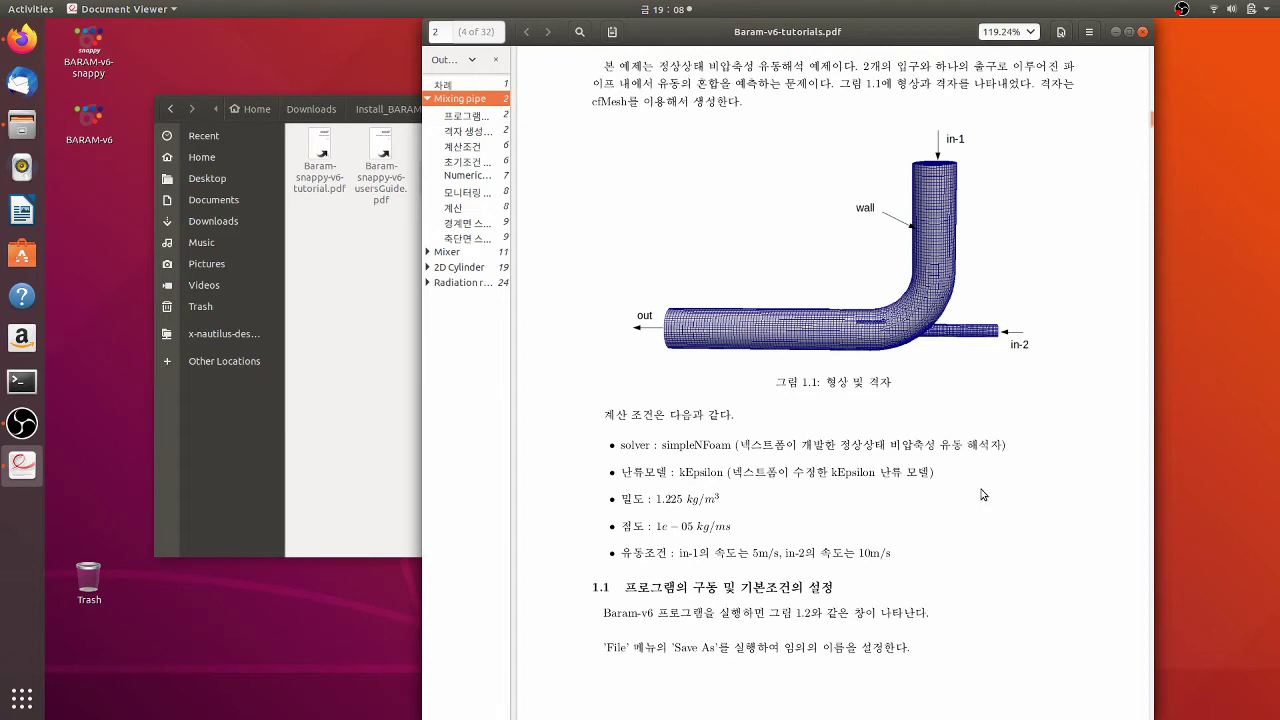
Minimize the file manager and move the tutorial PDF window beside the desktop shortcuts.
left_click(360, 369)
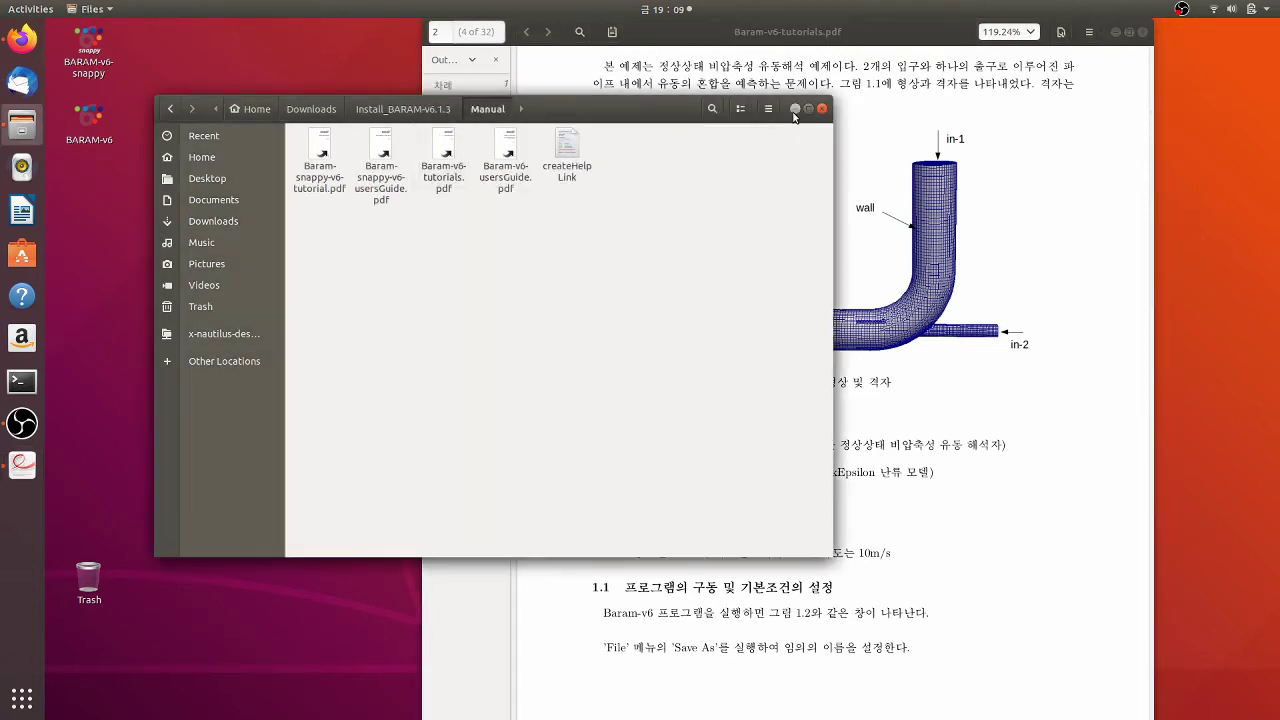
left_click(795, 108)
left_click_drag(856, 37, 551, 37)
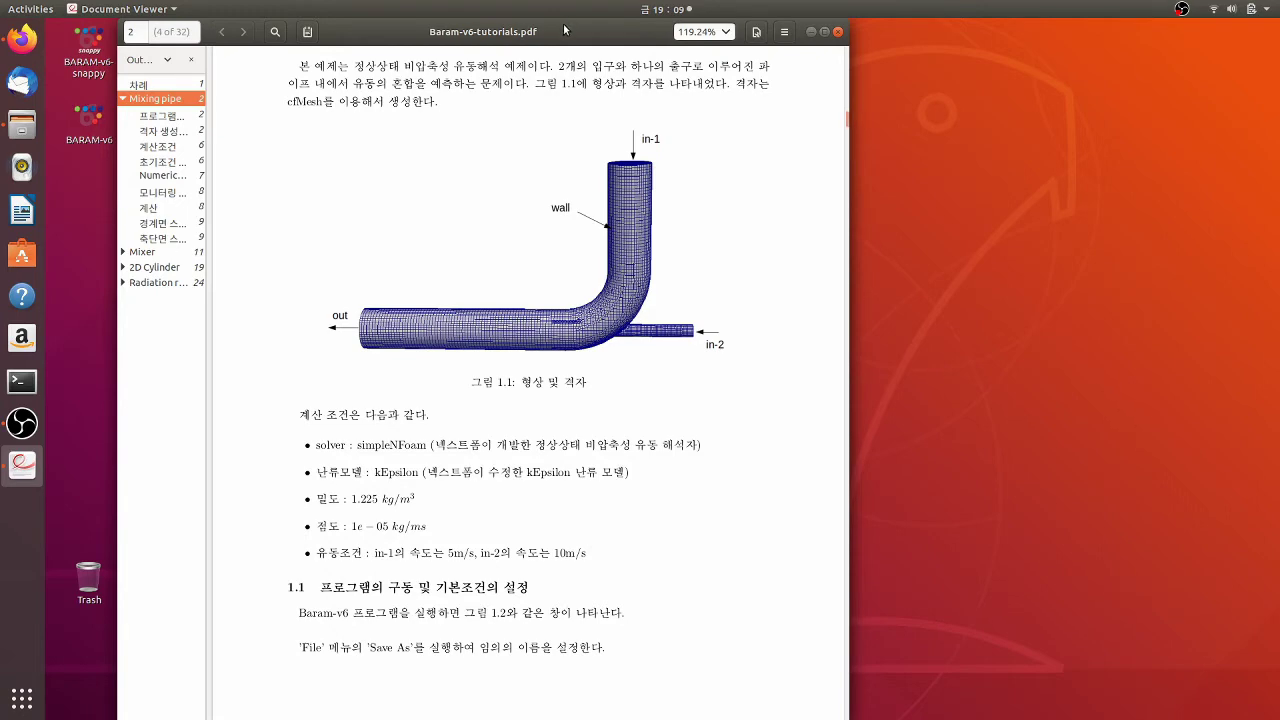
left_click_drag(564, 28, 616, 27)
Launch BARAM-v6 from its desktop shortcut, move its window toward the upper part of the screen and minimize the tutorial PDF.
double_click(105, 140)
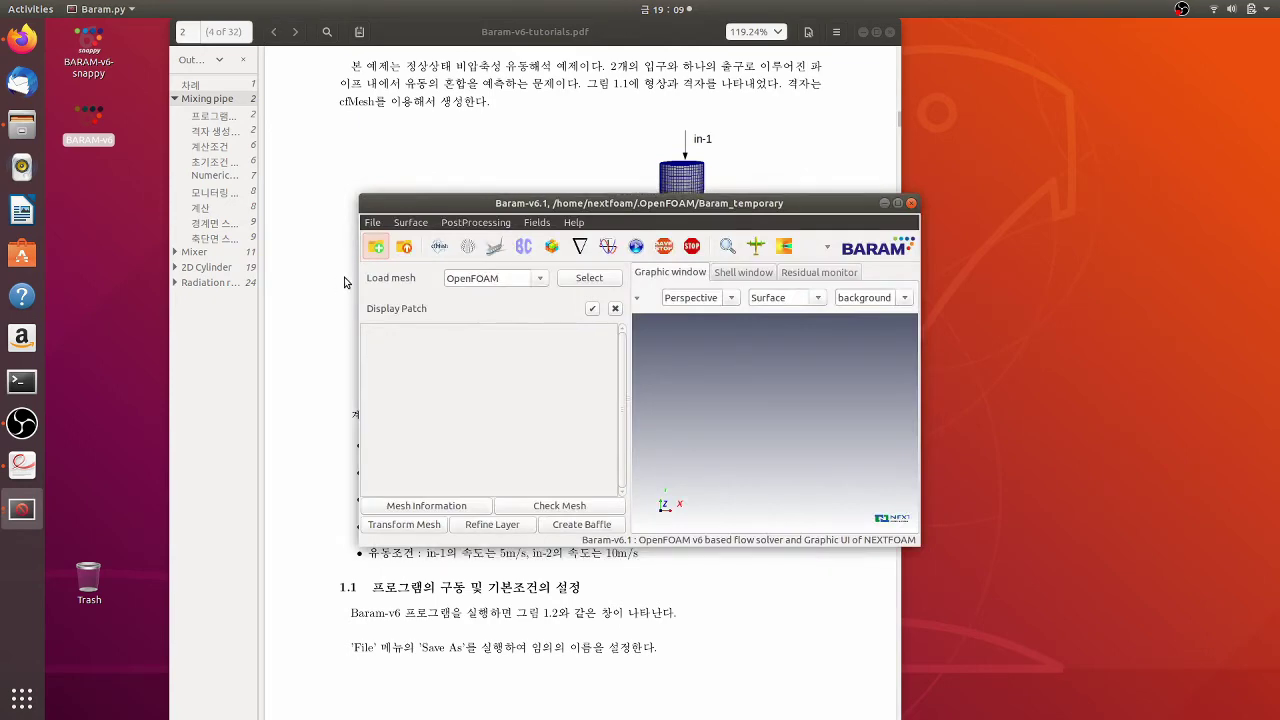
left_click_drag(682, 207, 533, 55)
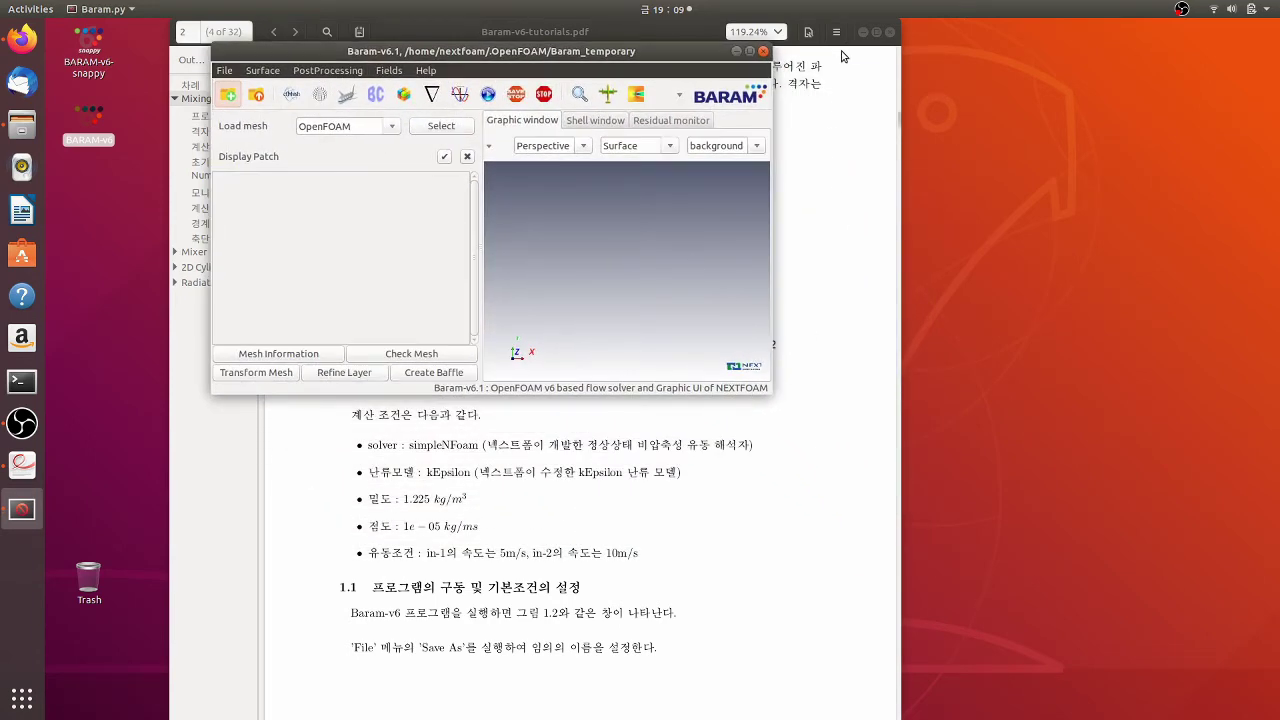
left_click(861, 33)
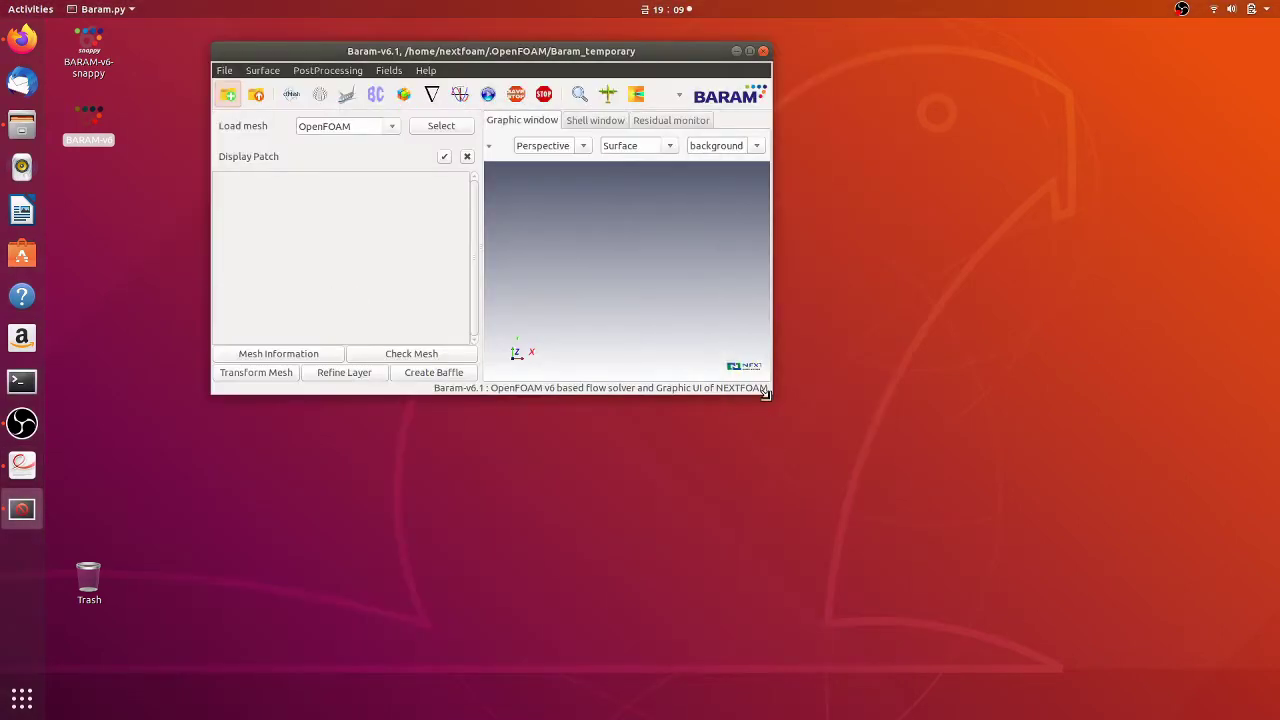
Enlarge the solver window to fill most of the desktop and reposition it beside the shortcuts.
left_click_drag(770, 392, 1165, 640)
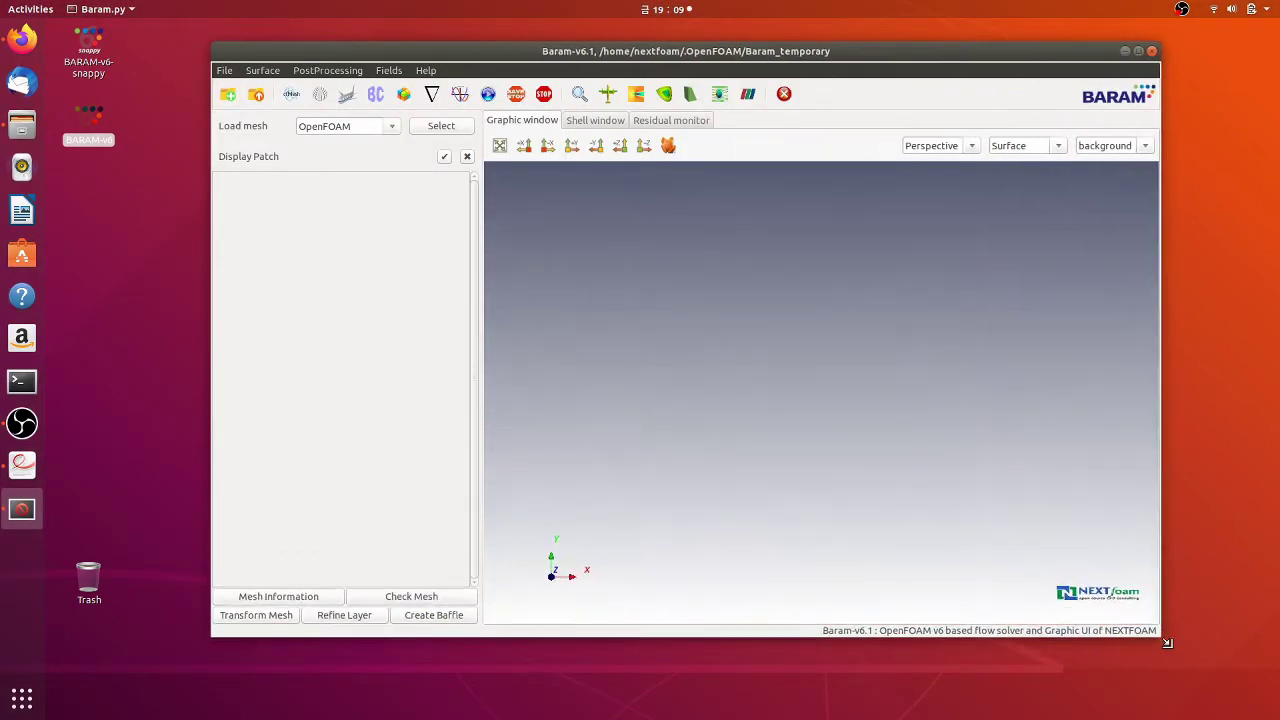
left_click_drag(674, 57, 716, 44)
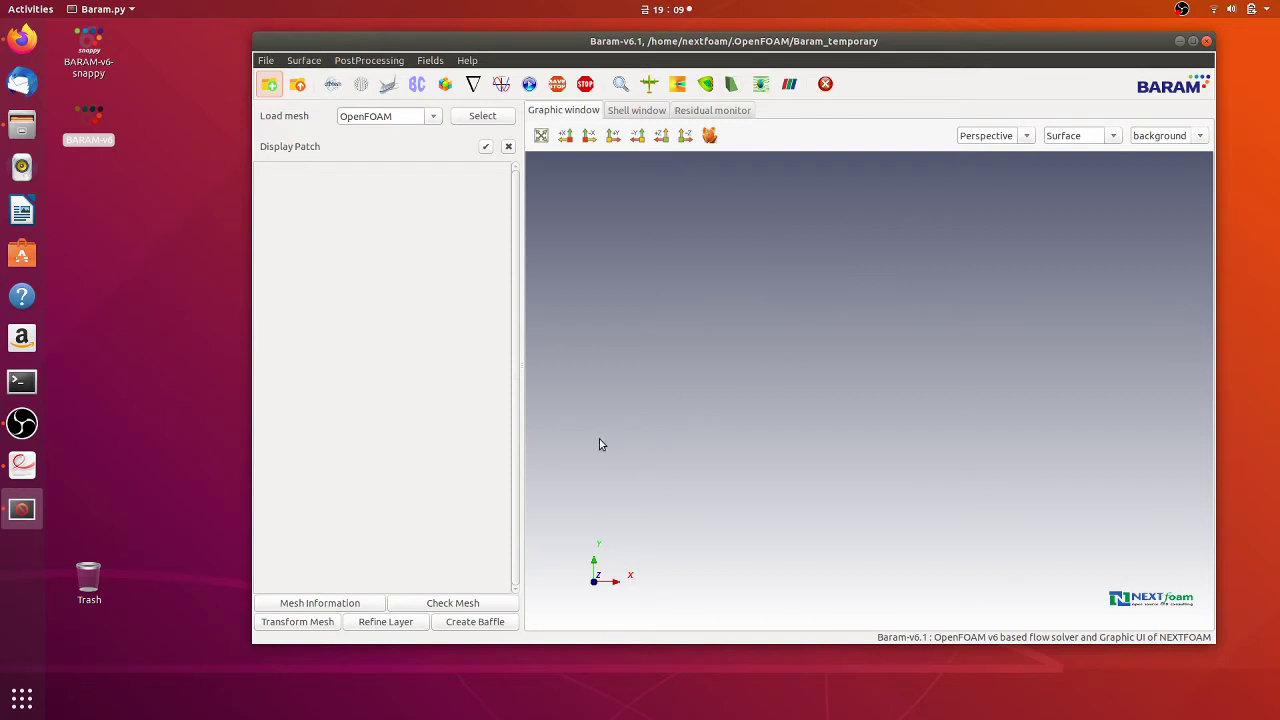
Look through the program's menus, its shell, residual monitor and graphic views, and the mesh loading formats.
left_click(266, 61)
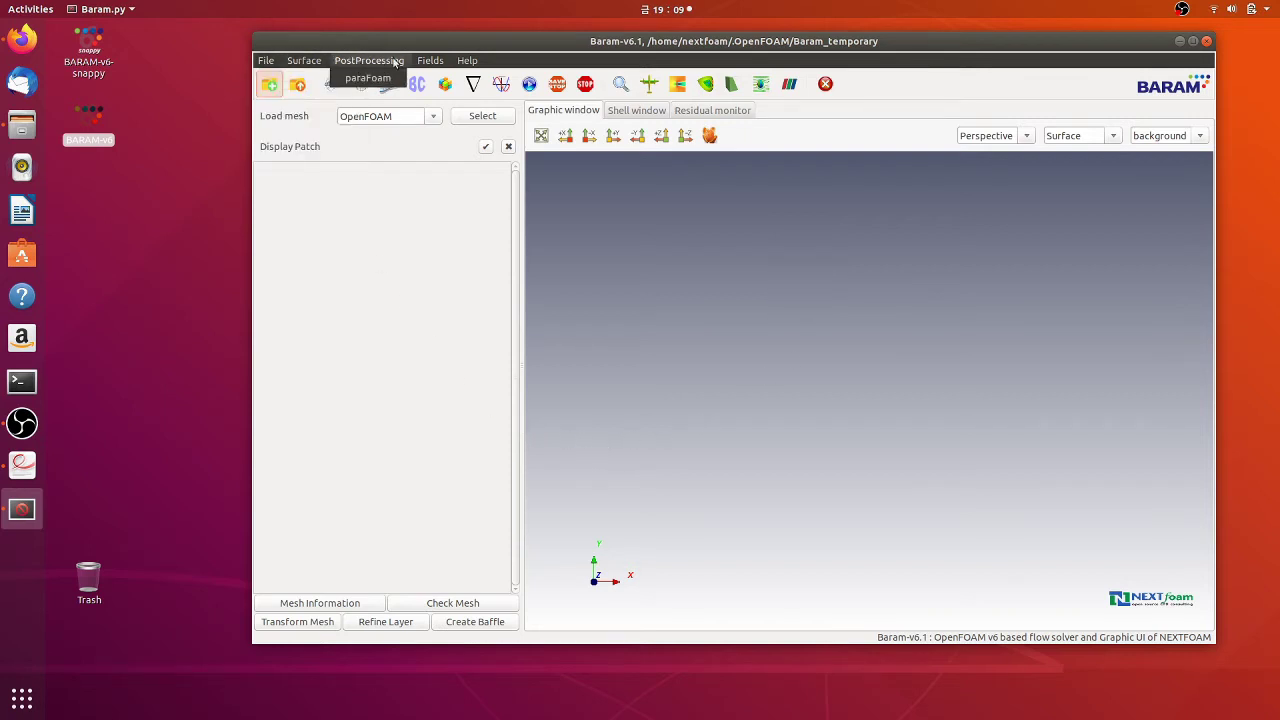
left_click(498, 63)
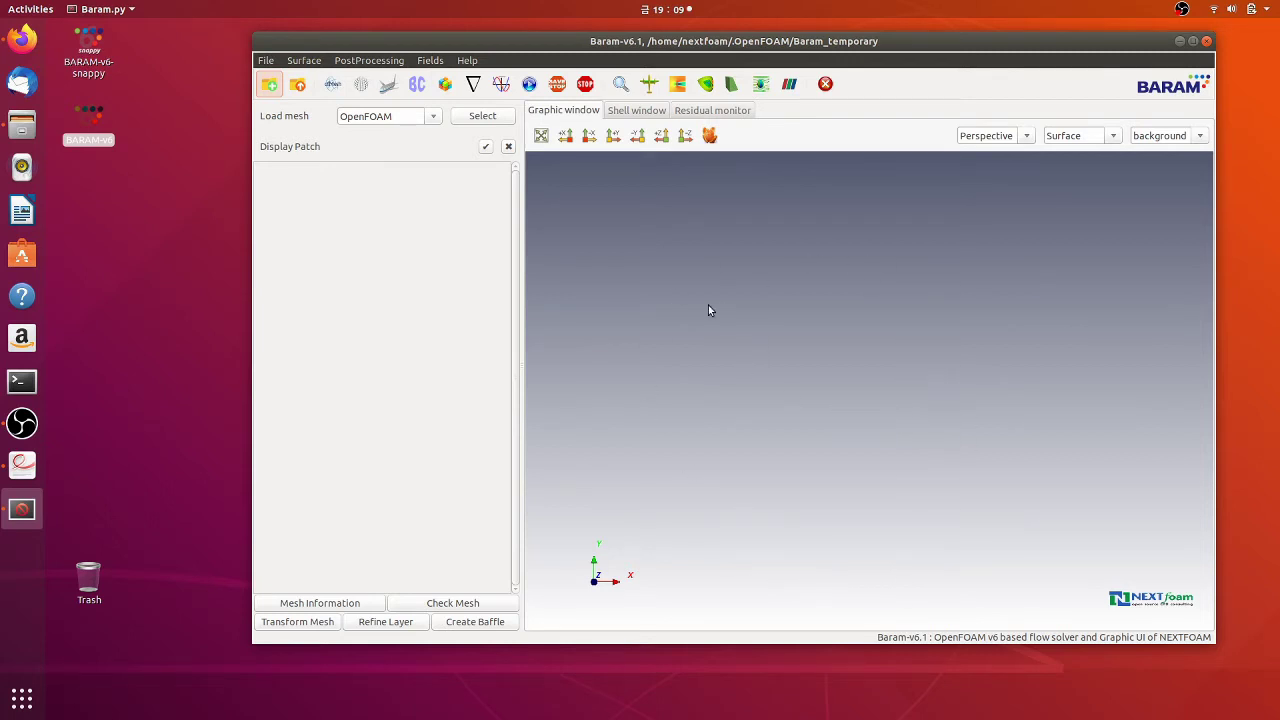
left_click(634, 111)
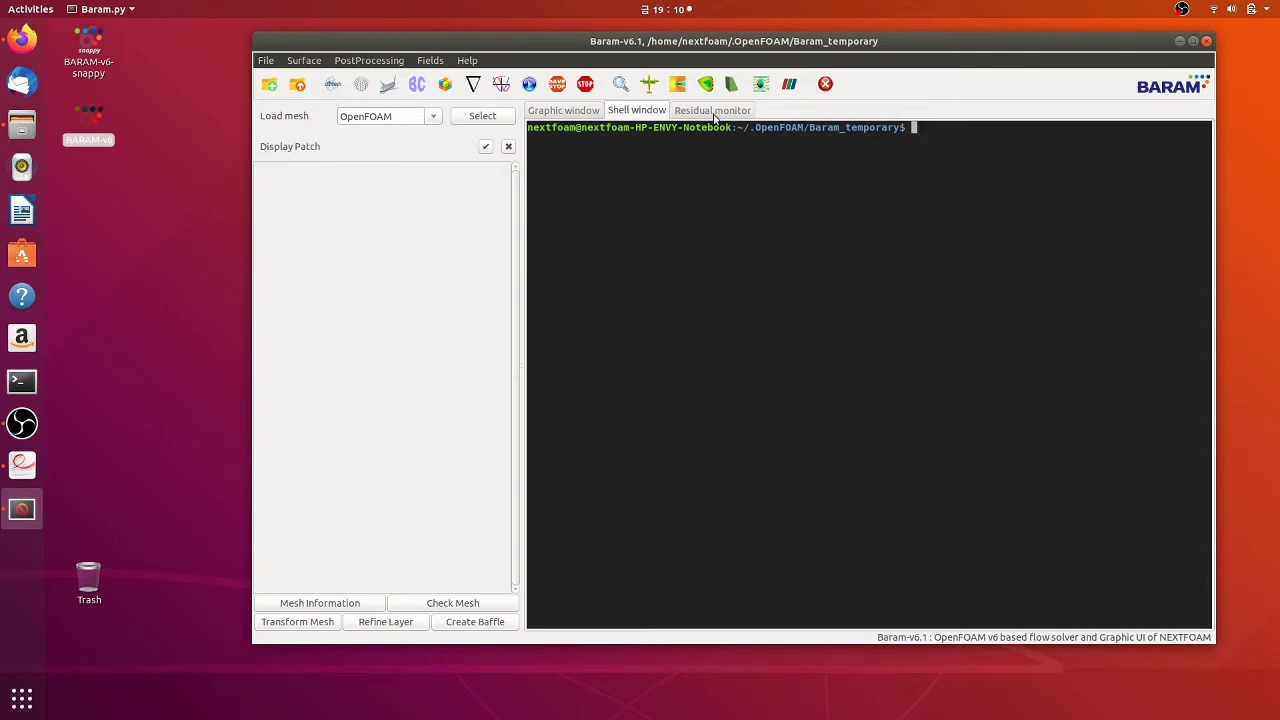
left_click(714, 114)
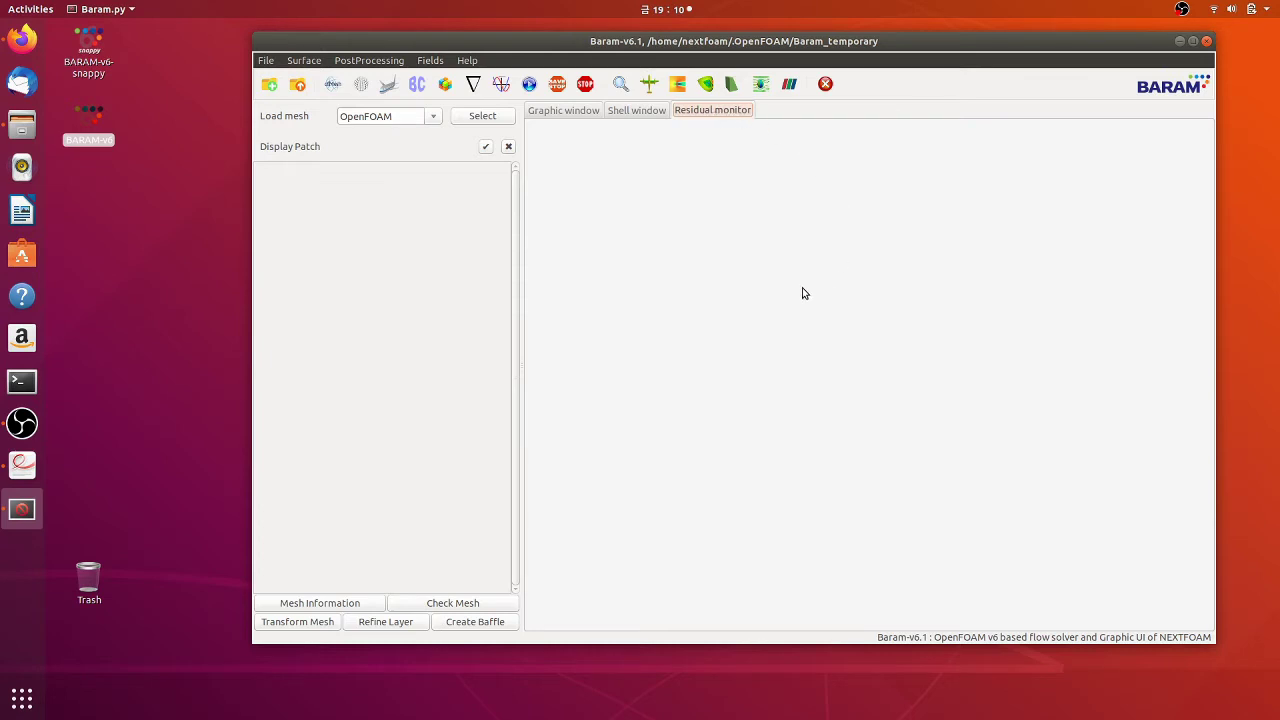
left_click(567, 111)
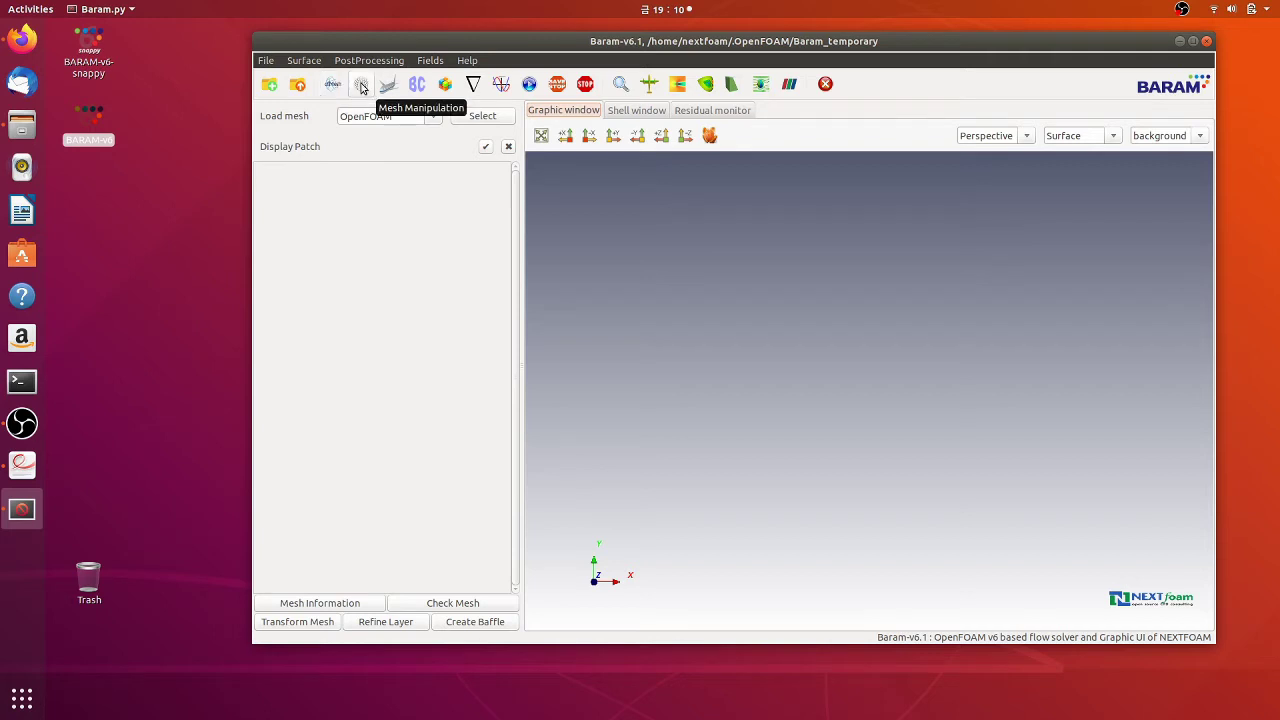
left_click(434, 116)
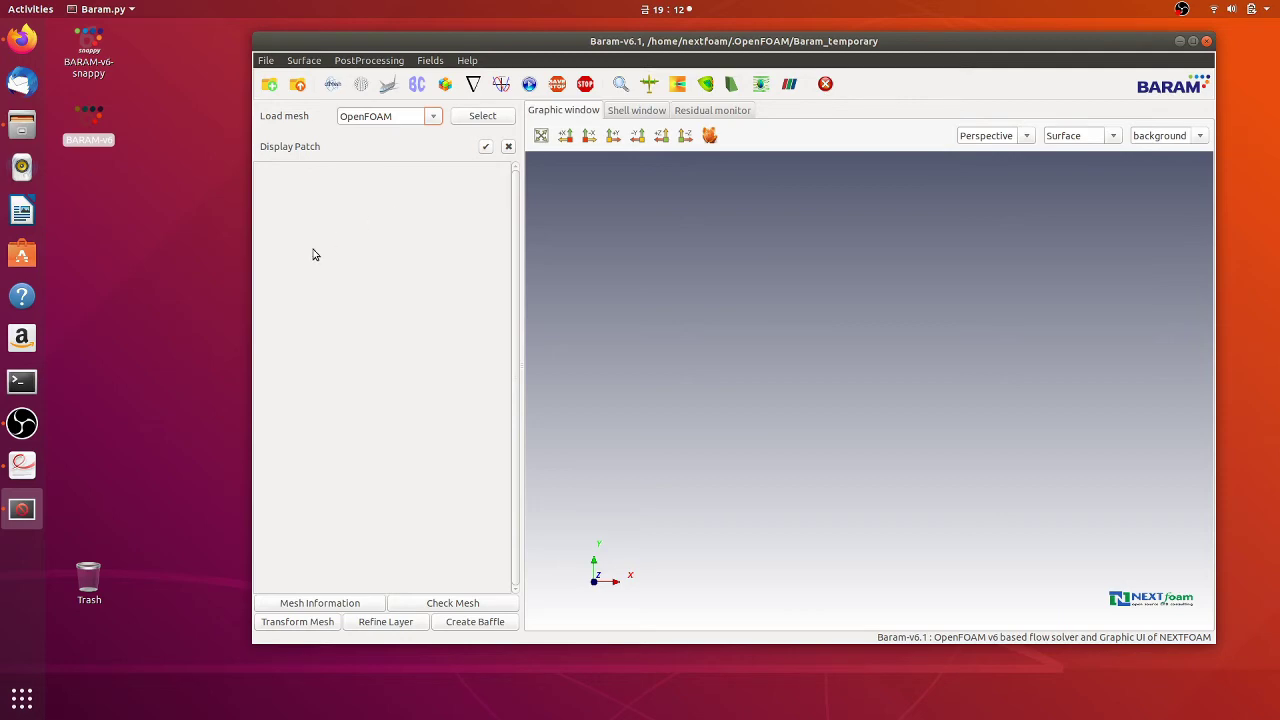
Check the Mixing pipe figure and calculation conditions in the tutorial PDF and put the document away again.
left_click(26, 467)
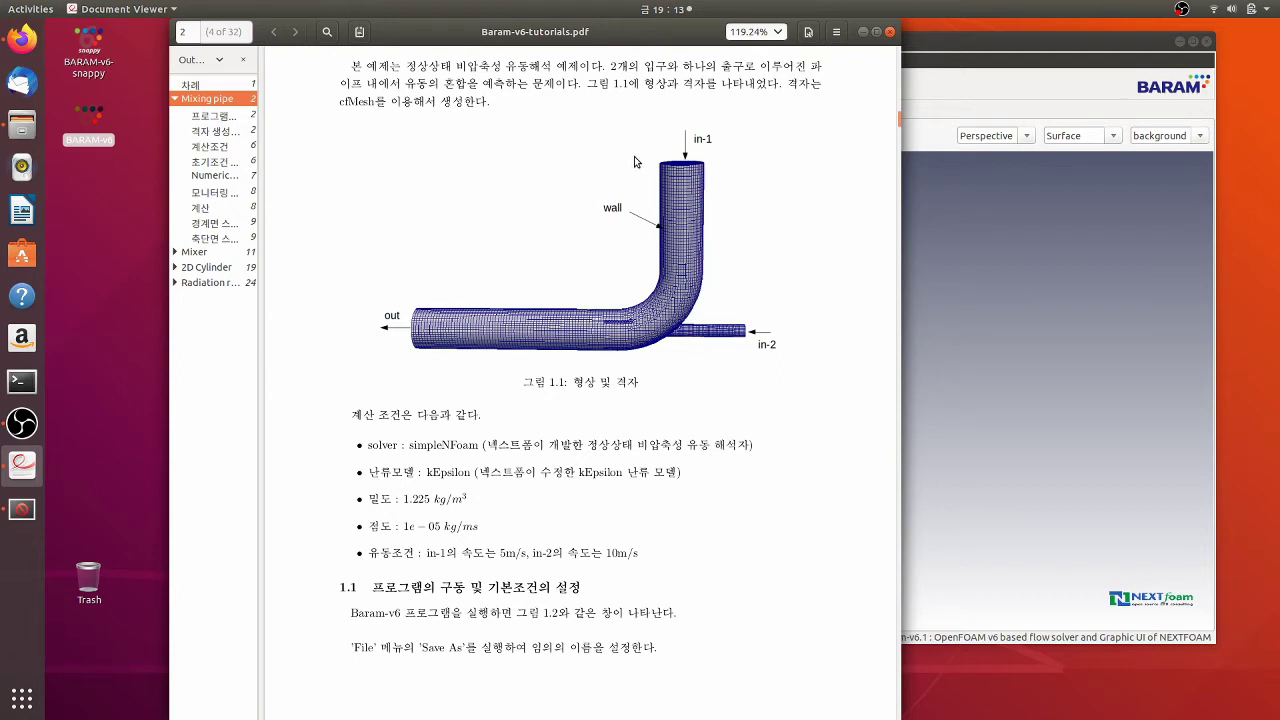
left_click(864, 33)
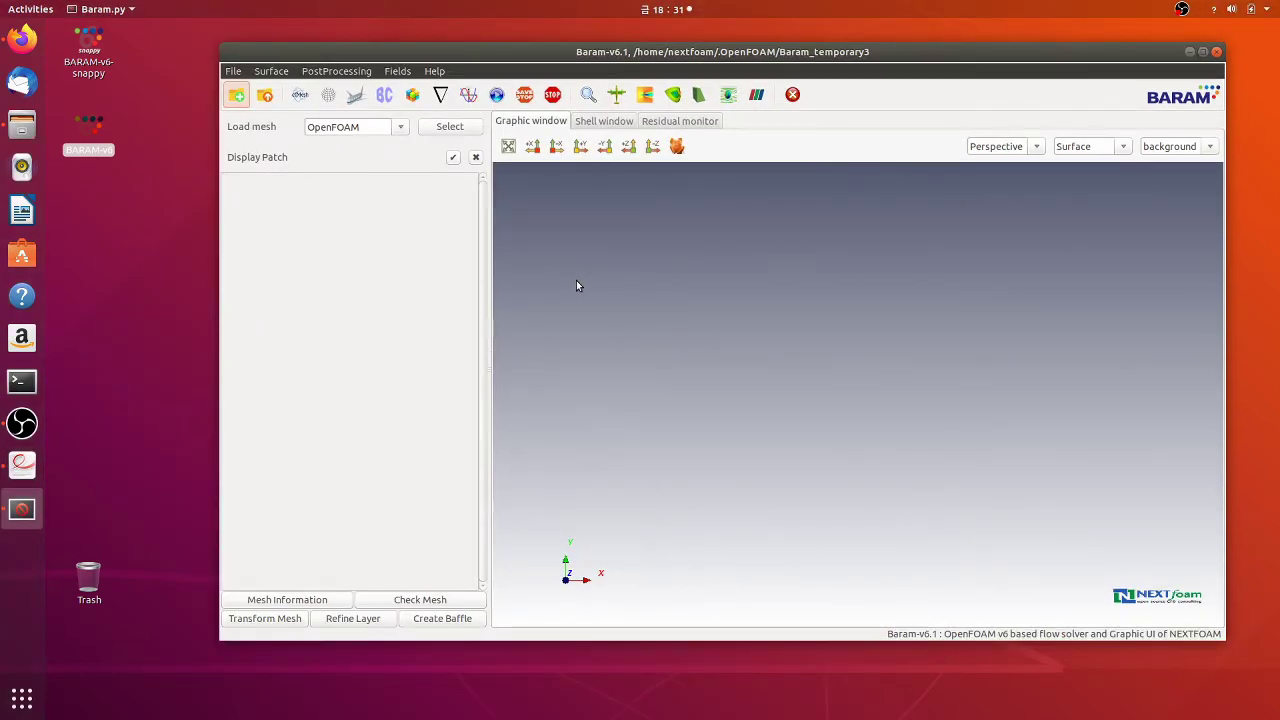
Load mixingpipe.stl from the Tutorial-mesh folder of Install_BARAM-v6.1.3 into the cfMesh setup and view the pipe from the side.
left_click(302, 96)
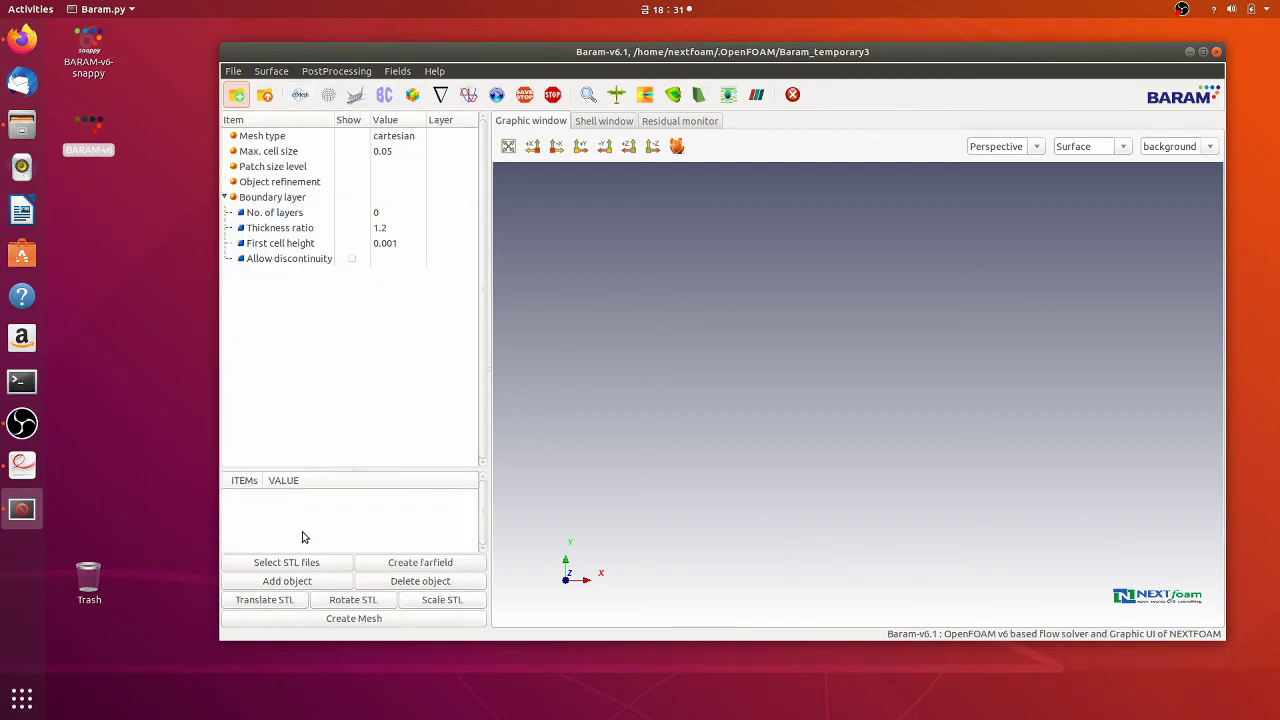
left_click(300, 563)
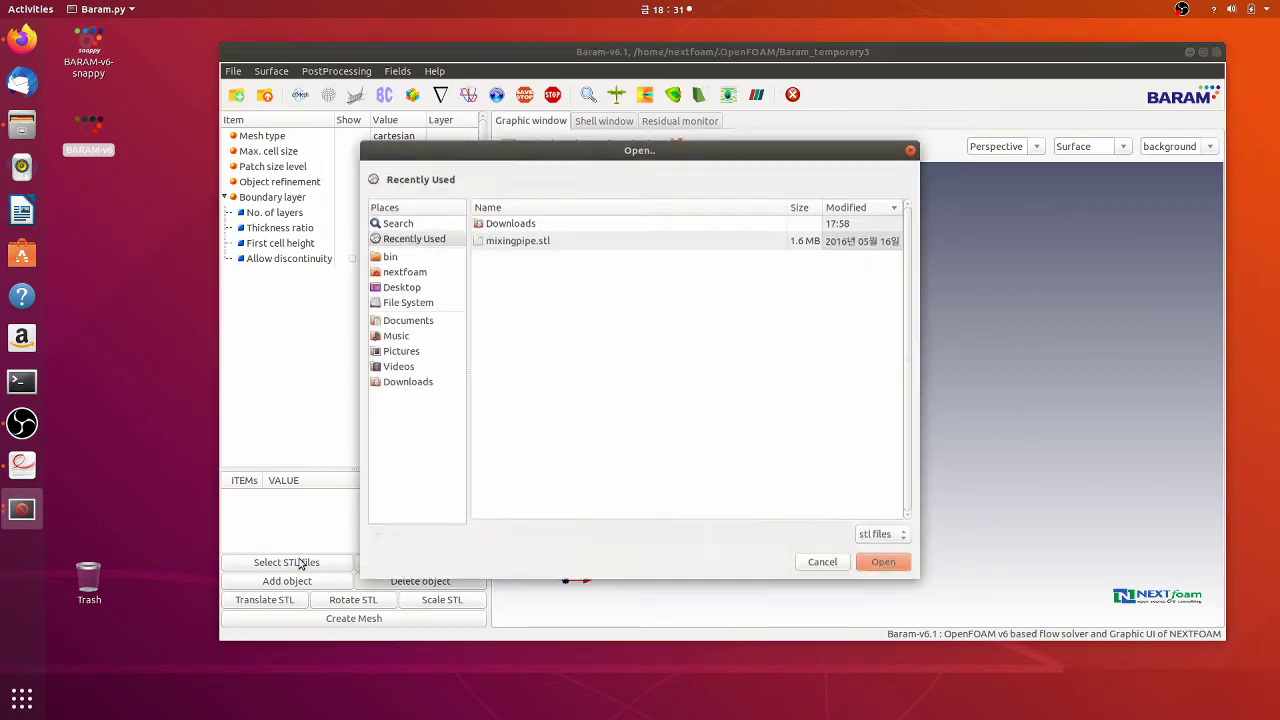
double_click(518, 228)
double_click(526, 227)
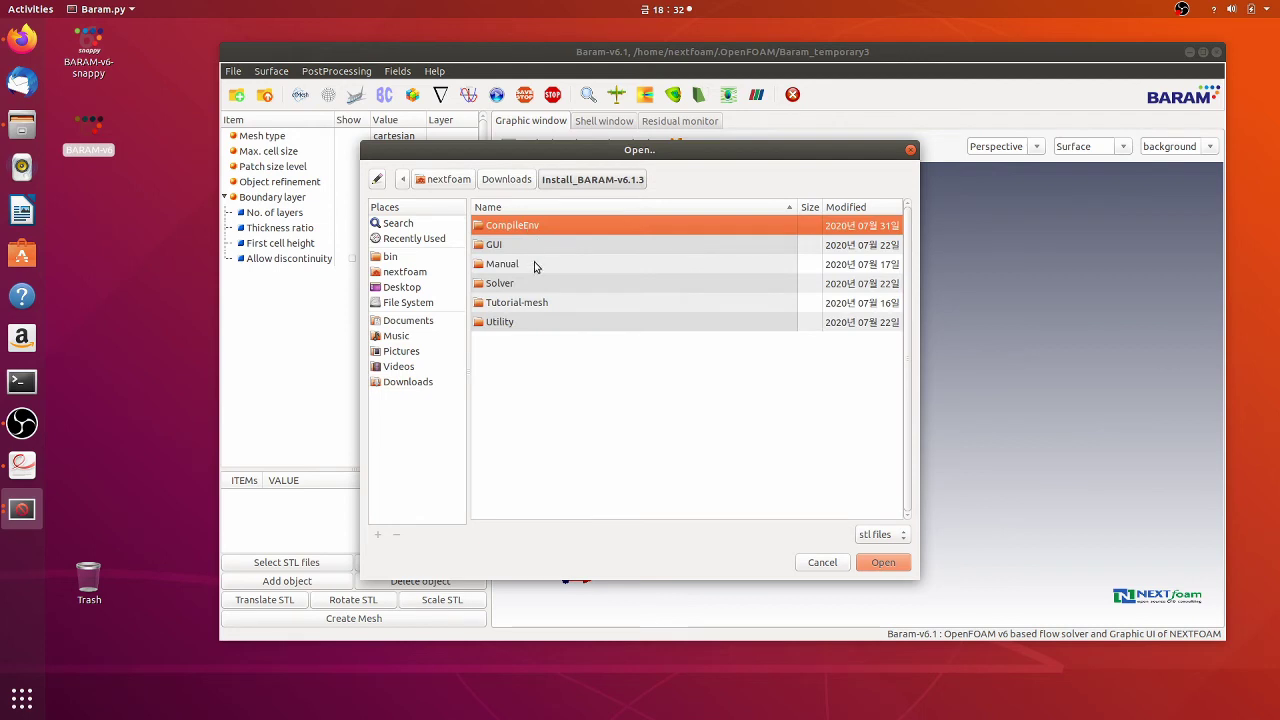
left_click(530, 304)
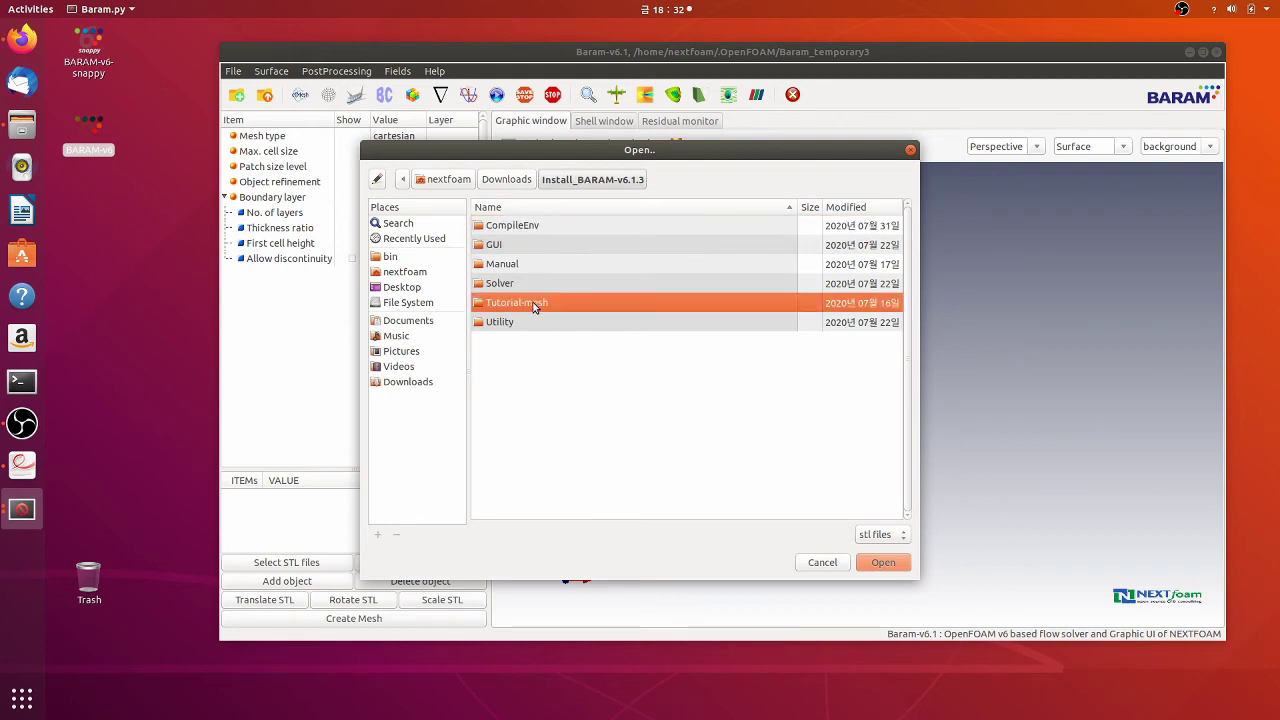
double_click(533, 306)
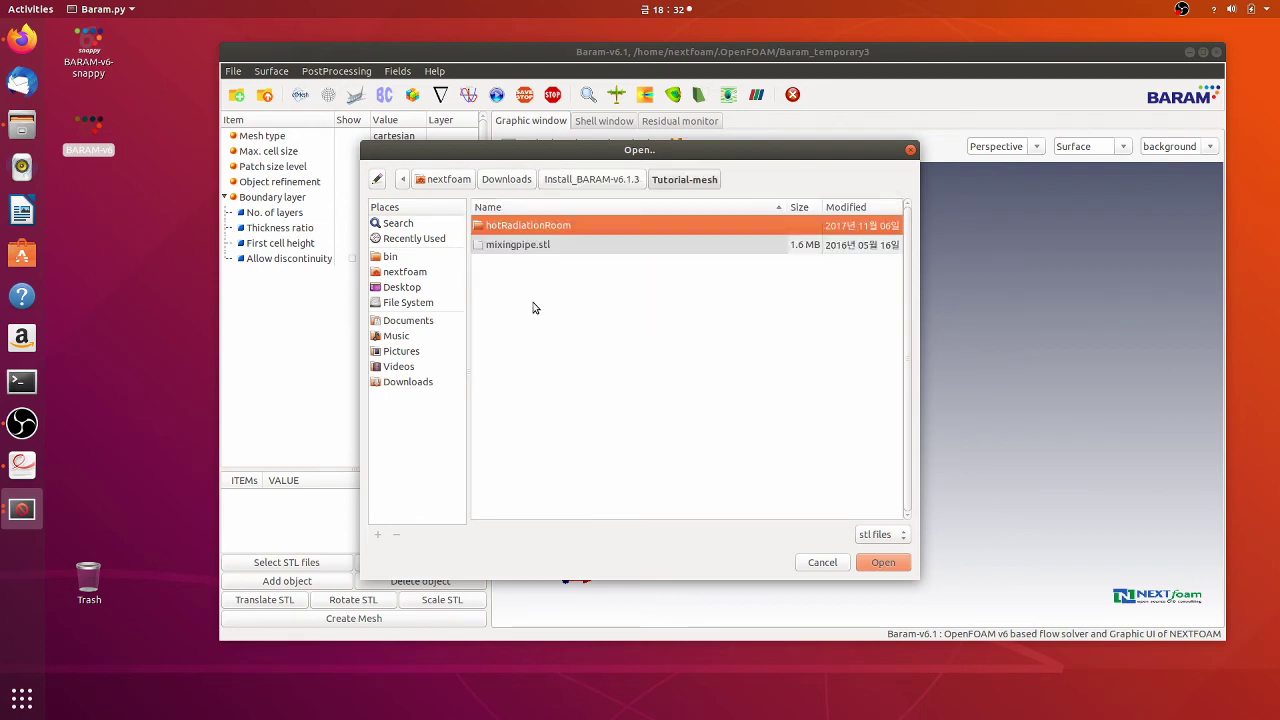
left_click(541, 251)
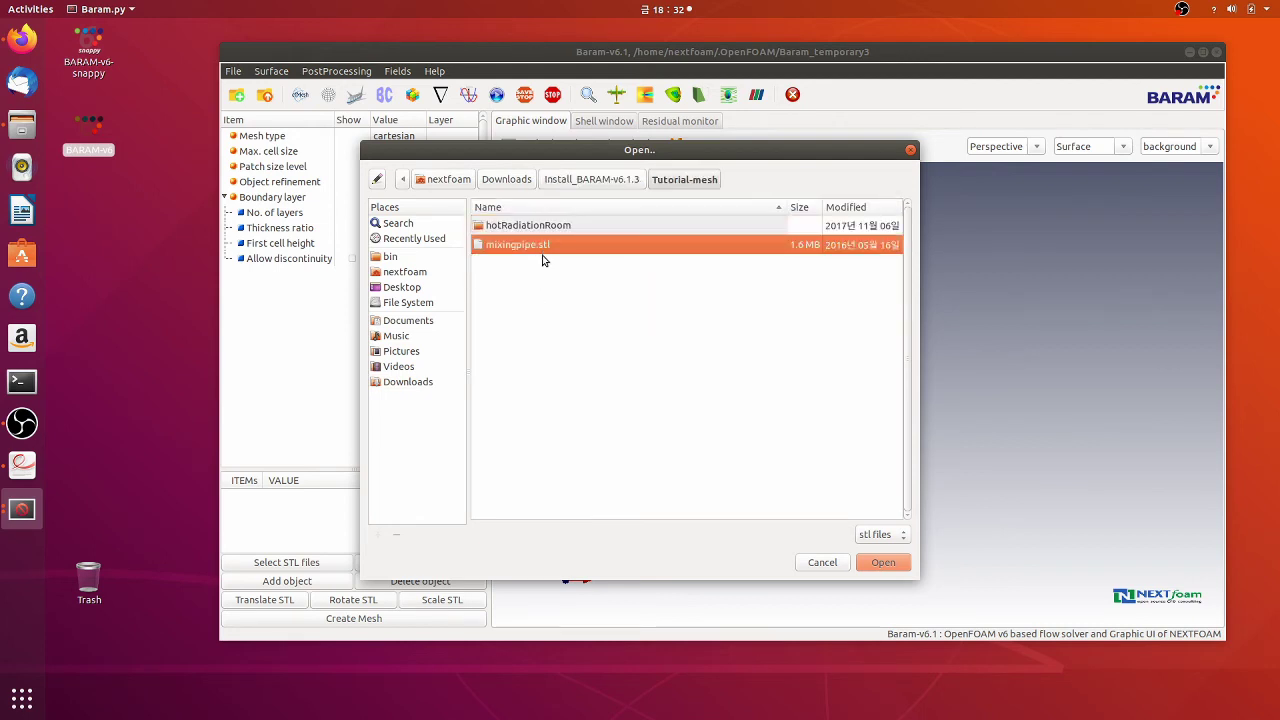
left_click(883, 563)
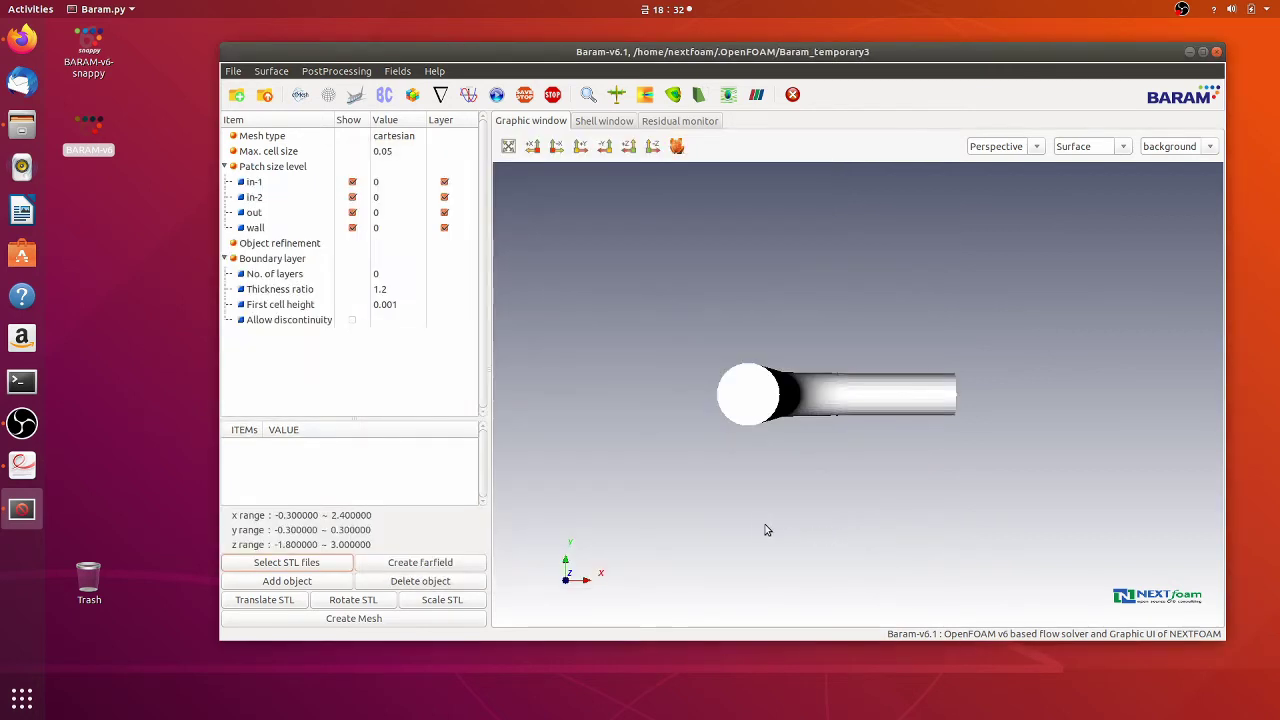
left_click_drag(707, 524, 679, 354)
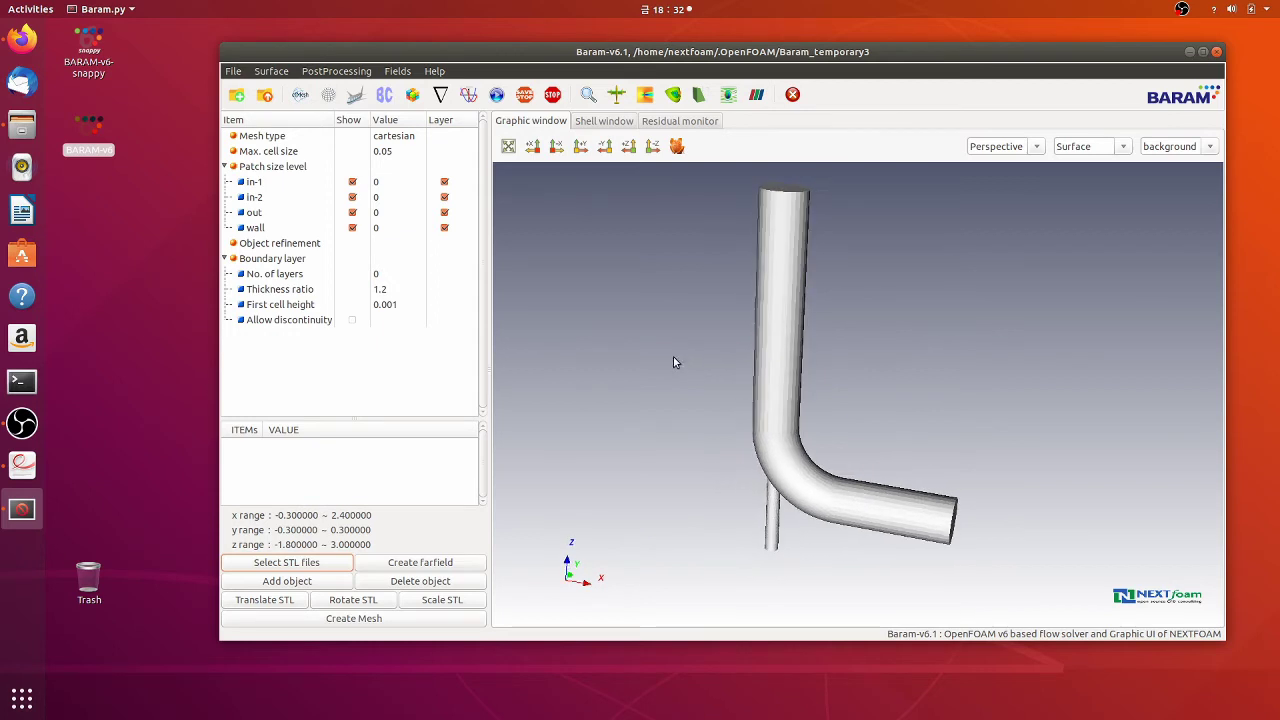
Set the mesh's maximum cell size to 0.04.
left_click(383, 153)
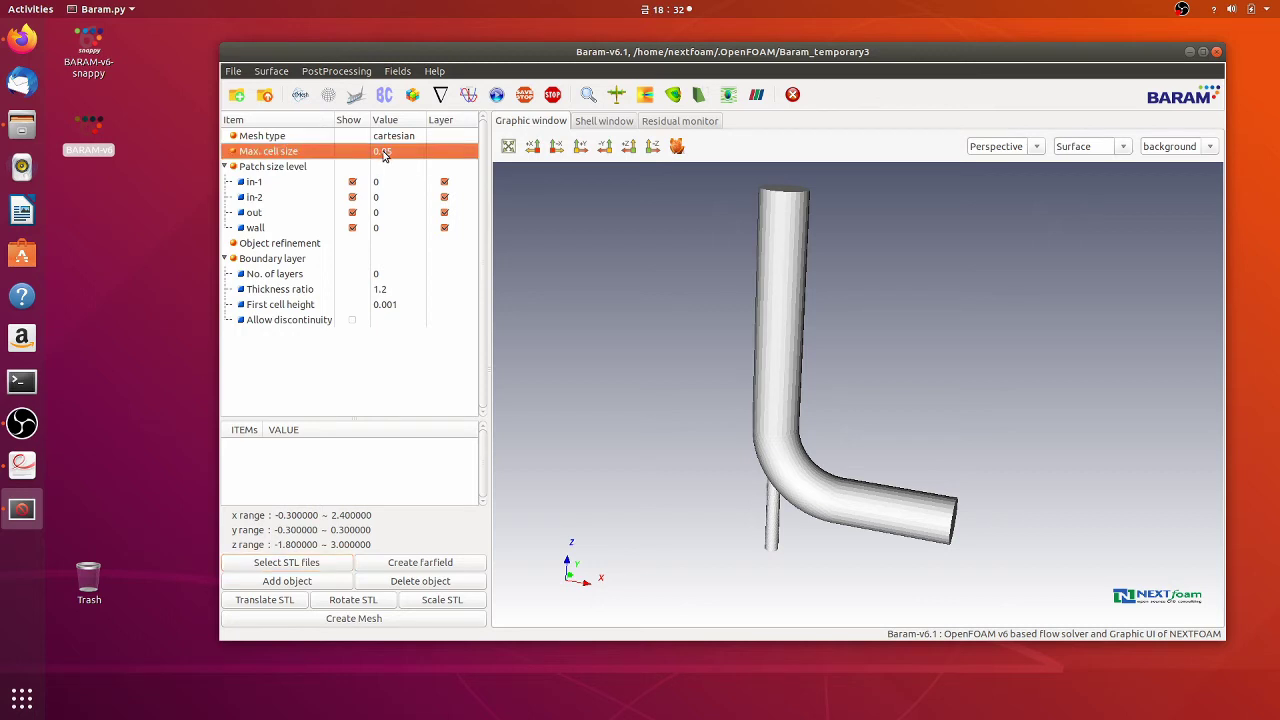
left_click(384, 152)
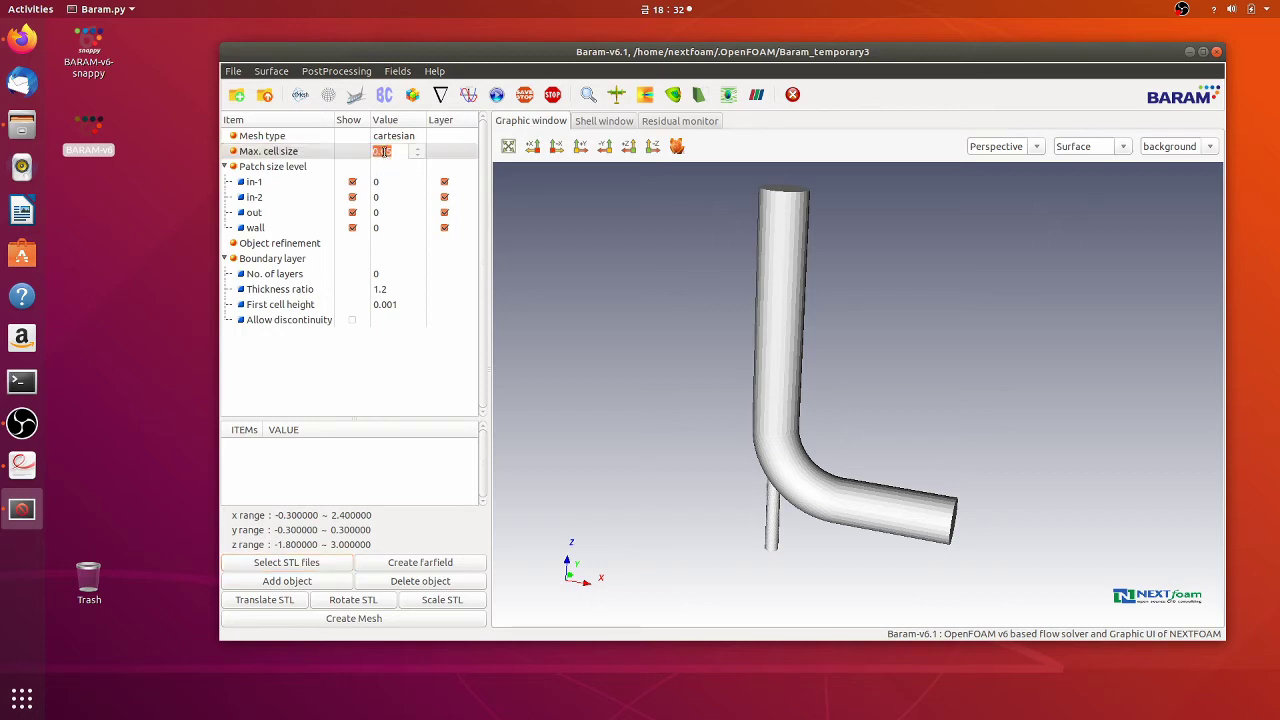
key("BackSpace")
type("4")
key("Return")
left_click(308, 244)
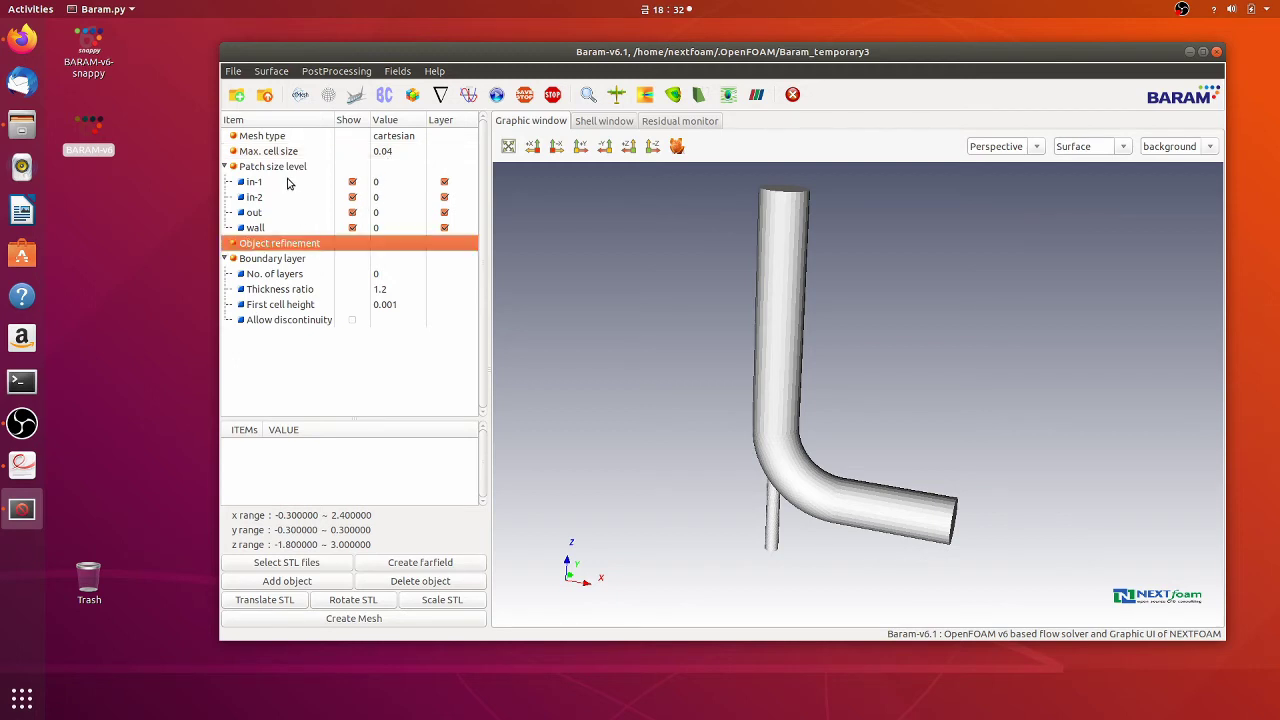
left_click(288, 169)
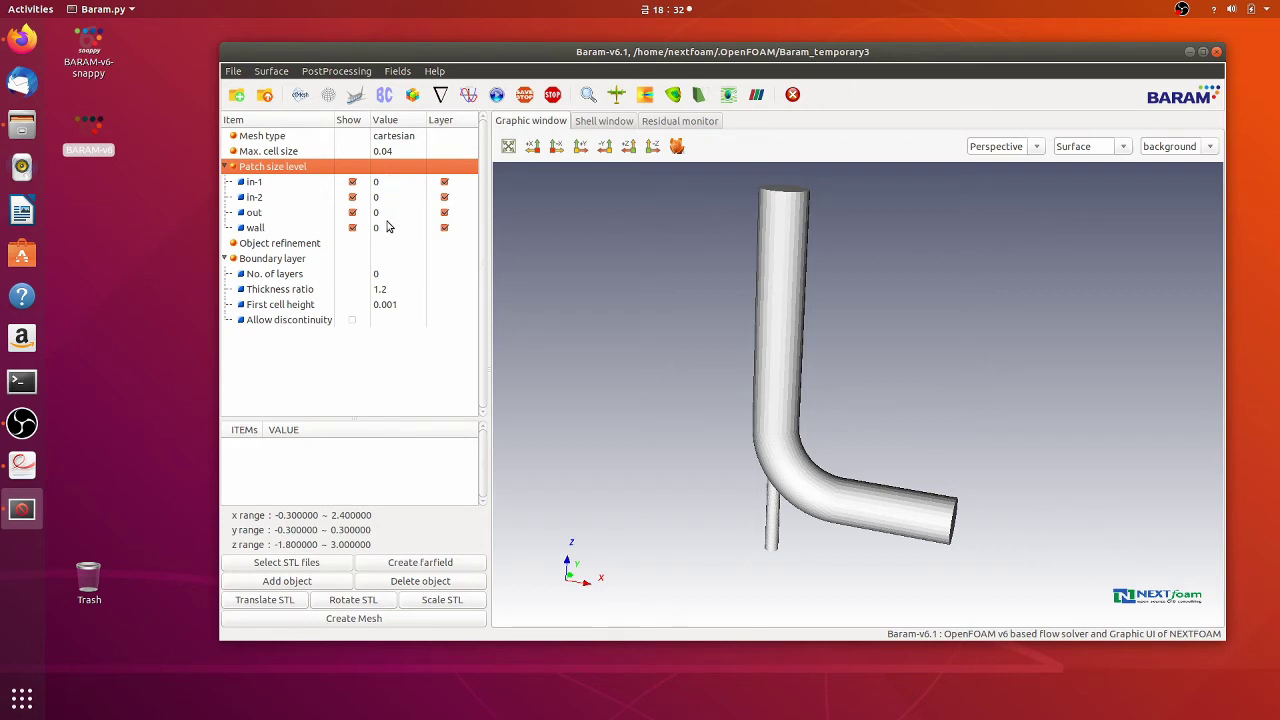
Add a refinement object to the mesh setup and change its shape to line.
left_click(314, 252)
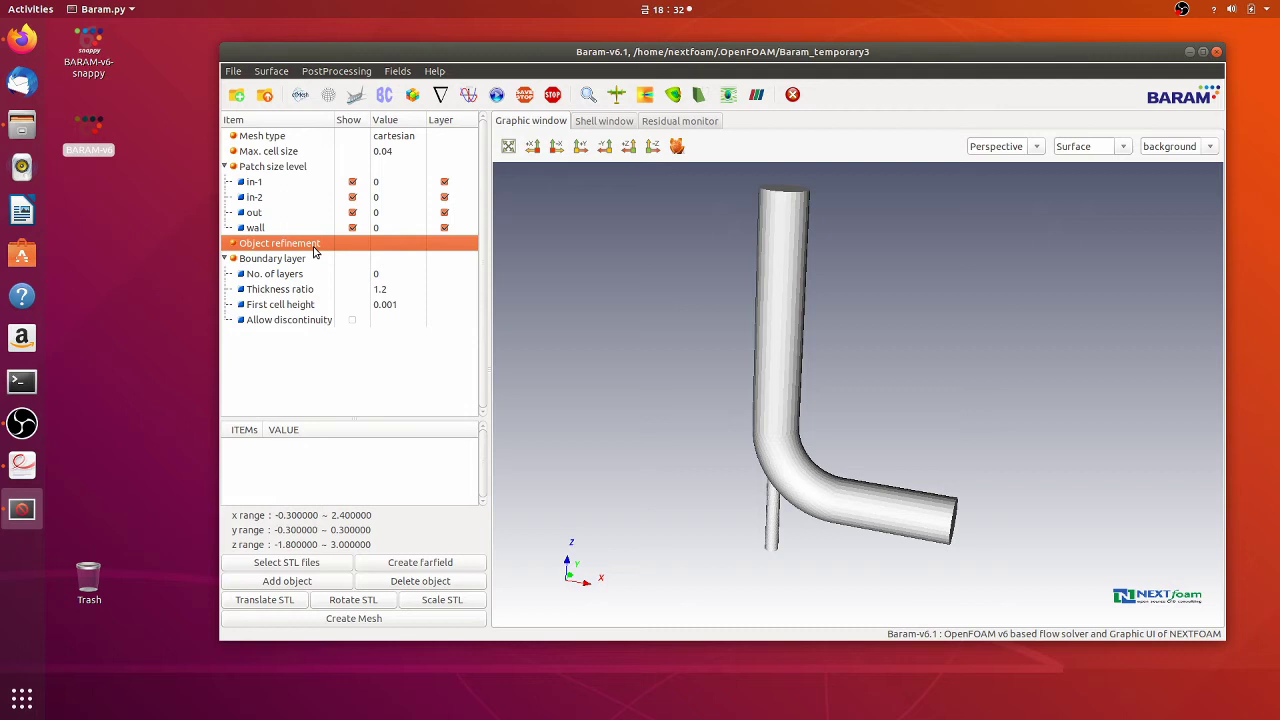
left_click(322, 590)
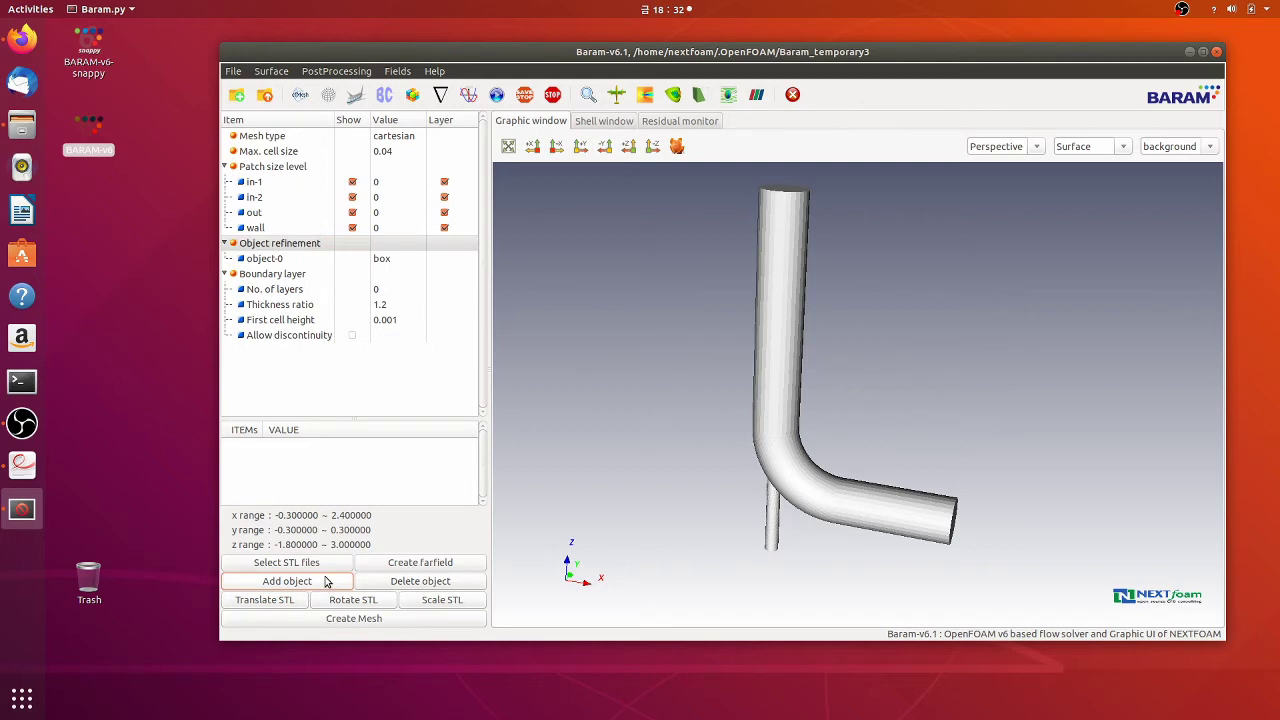
left_click(406, 260)
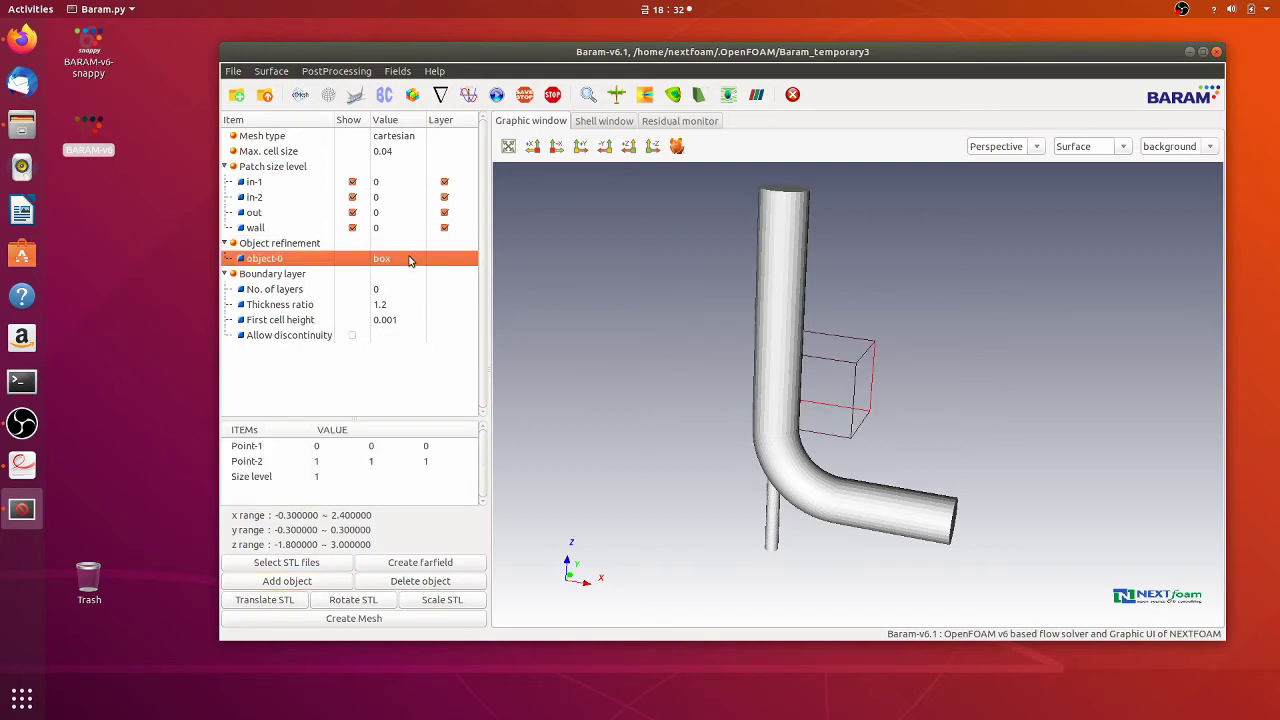
double_click(409, 260)
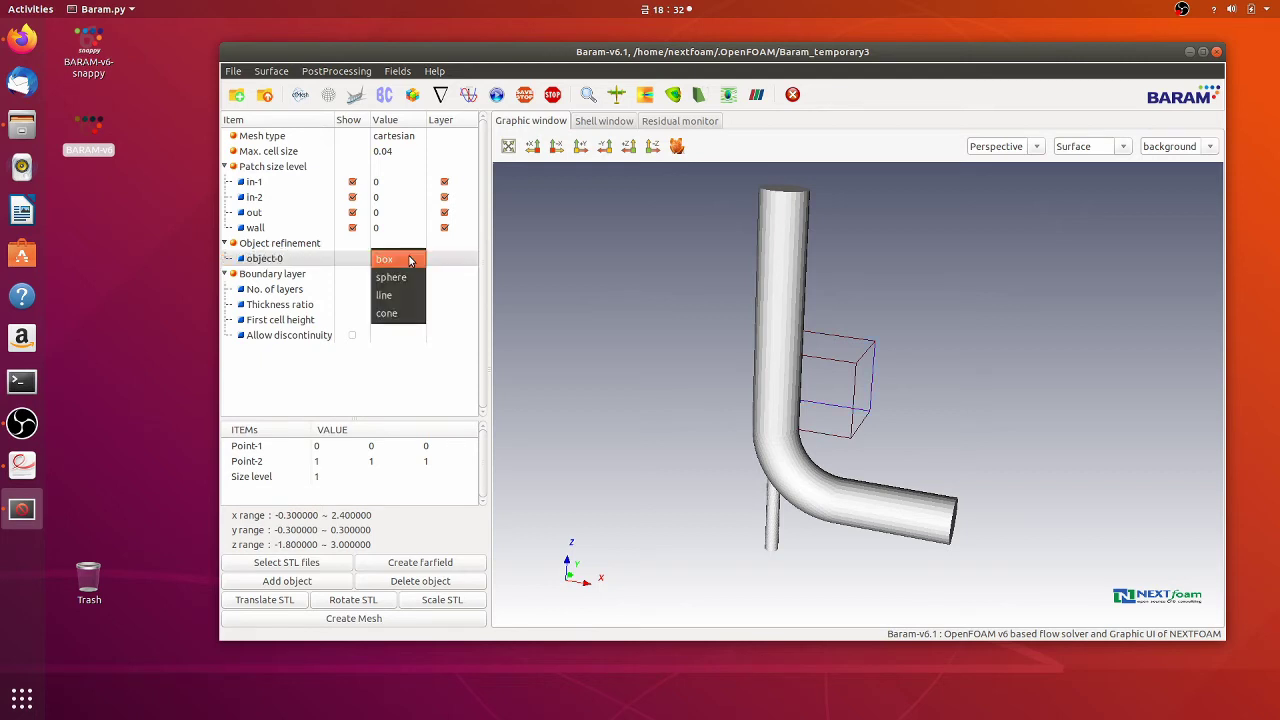
left_click(406, 296)
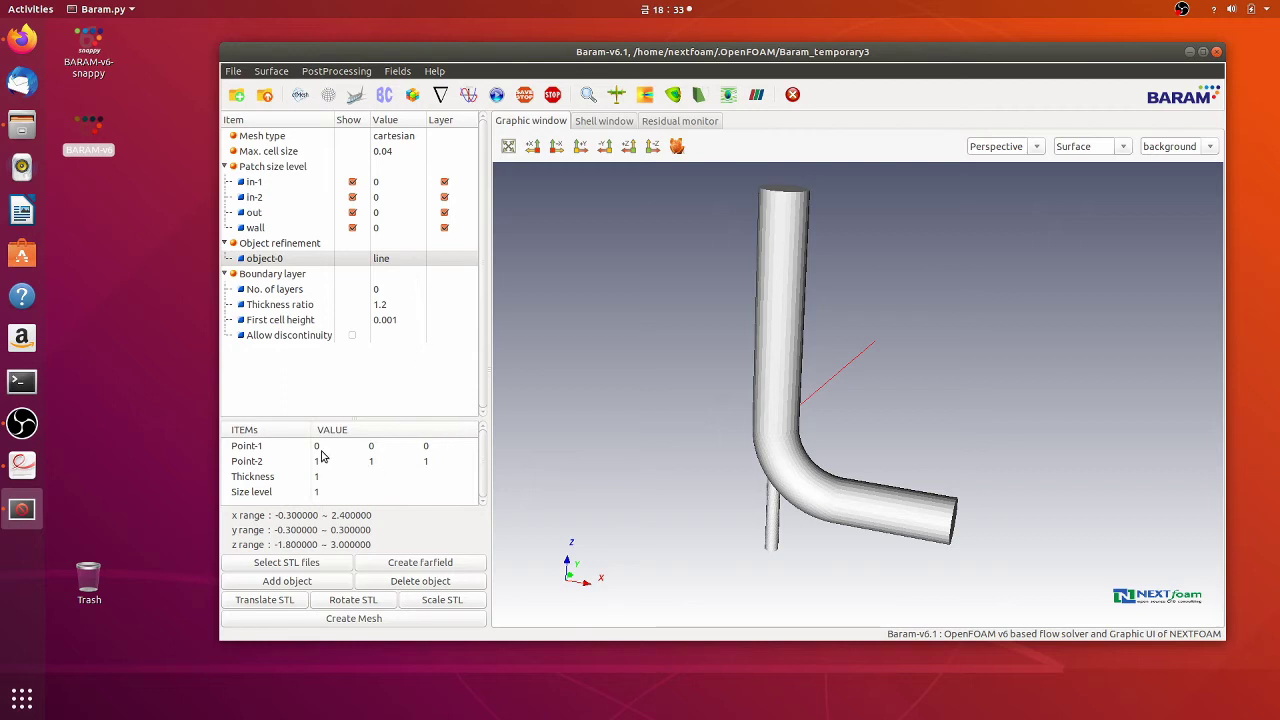
Set the refinement line's Point-1 z coordinate to -2 and its Point-2 to 0, 0, 0.
left_click(434, 450)
left_click(434, 450)
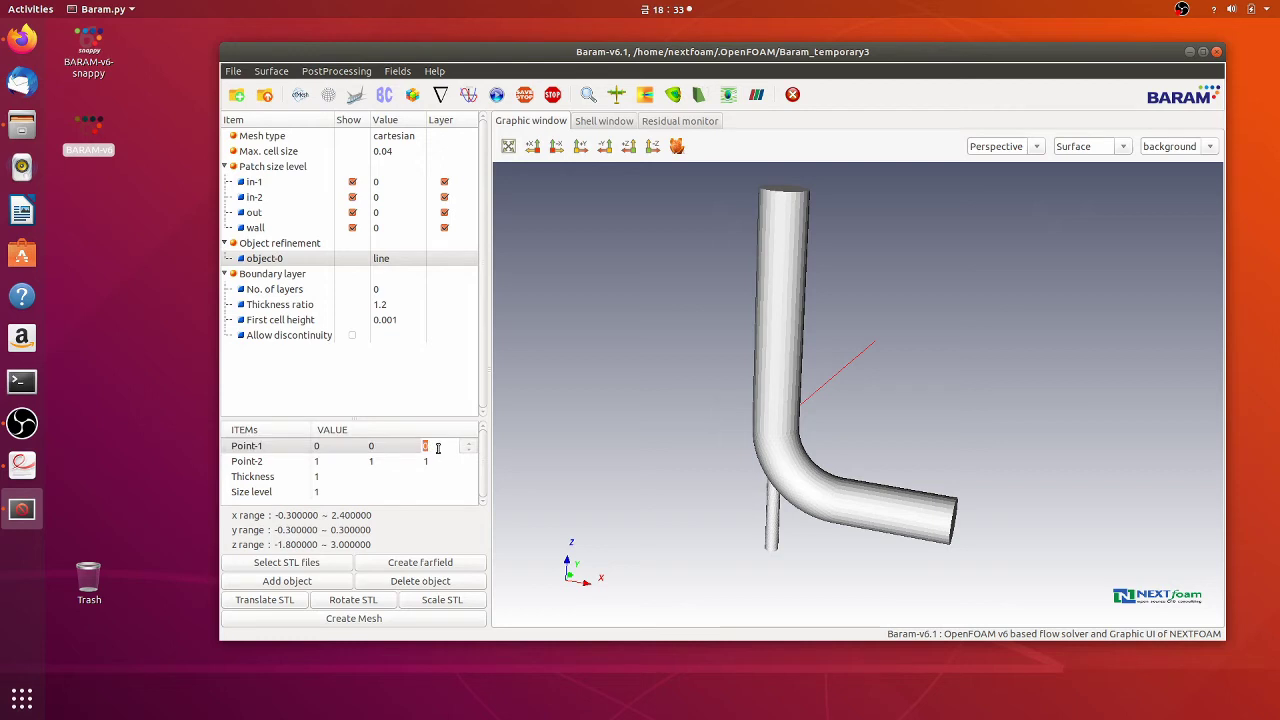
type("-2")
key("Return")
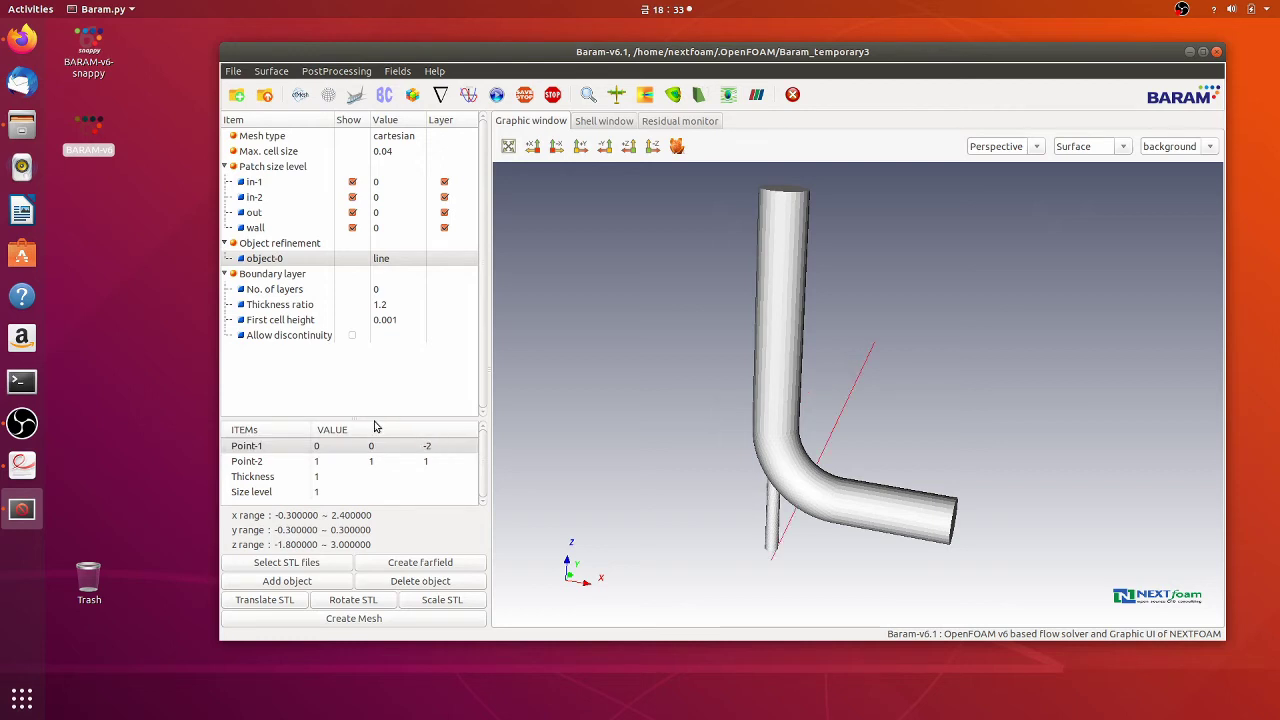
left_click(319, 464)
left_click(319, 466)
type("0")
left_click(374, 461)
type("0")
left_click(428, 461)
type("0")
key("Return")
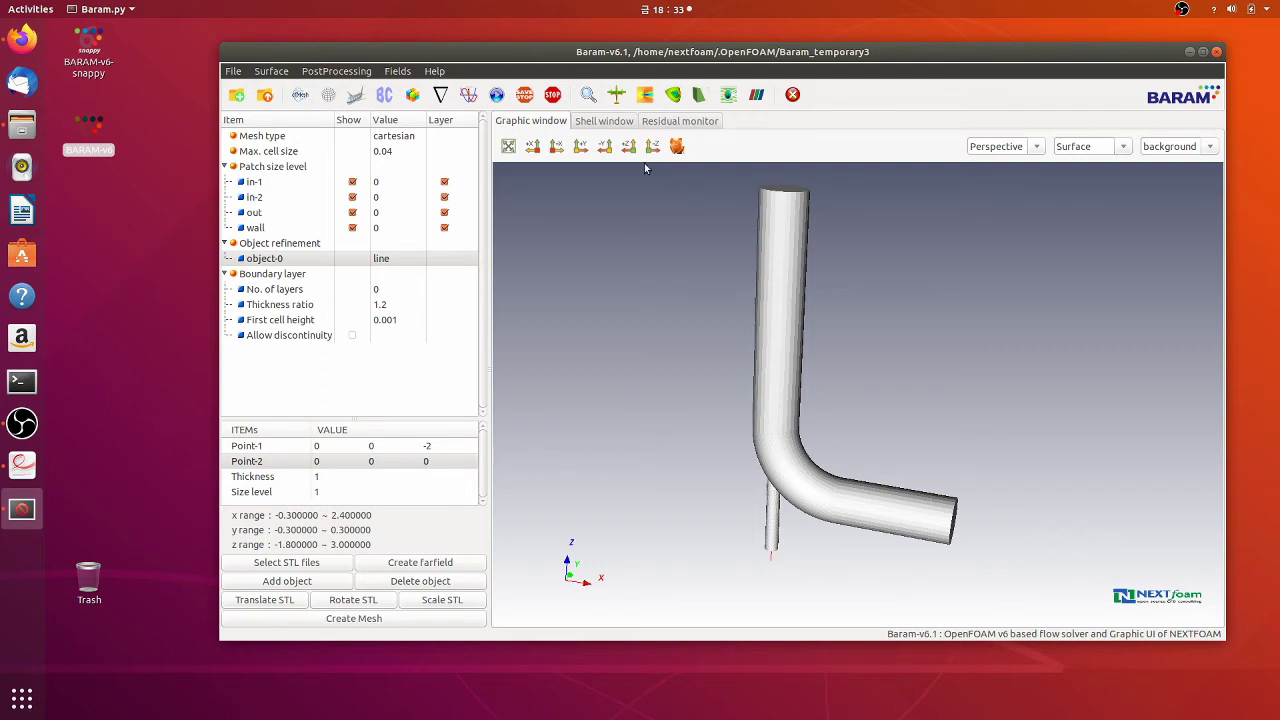
Temporarily reveal the inside of the pipe to examine the refinement line's position along the small inlet.
left_click(676, 148)
left_click_drag(700, 552, 771, 550)
left_click_drag(640, 487, 643, 531)
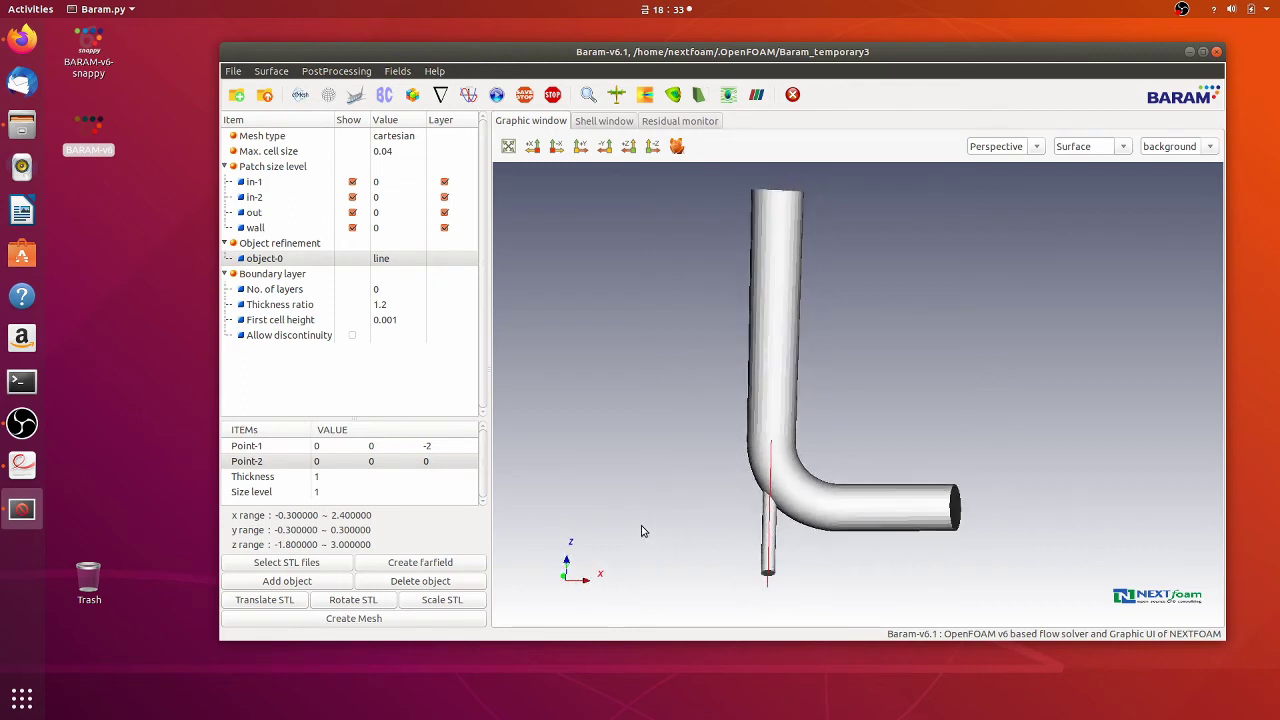
left_click(676, 147)
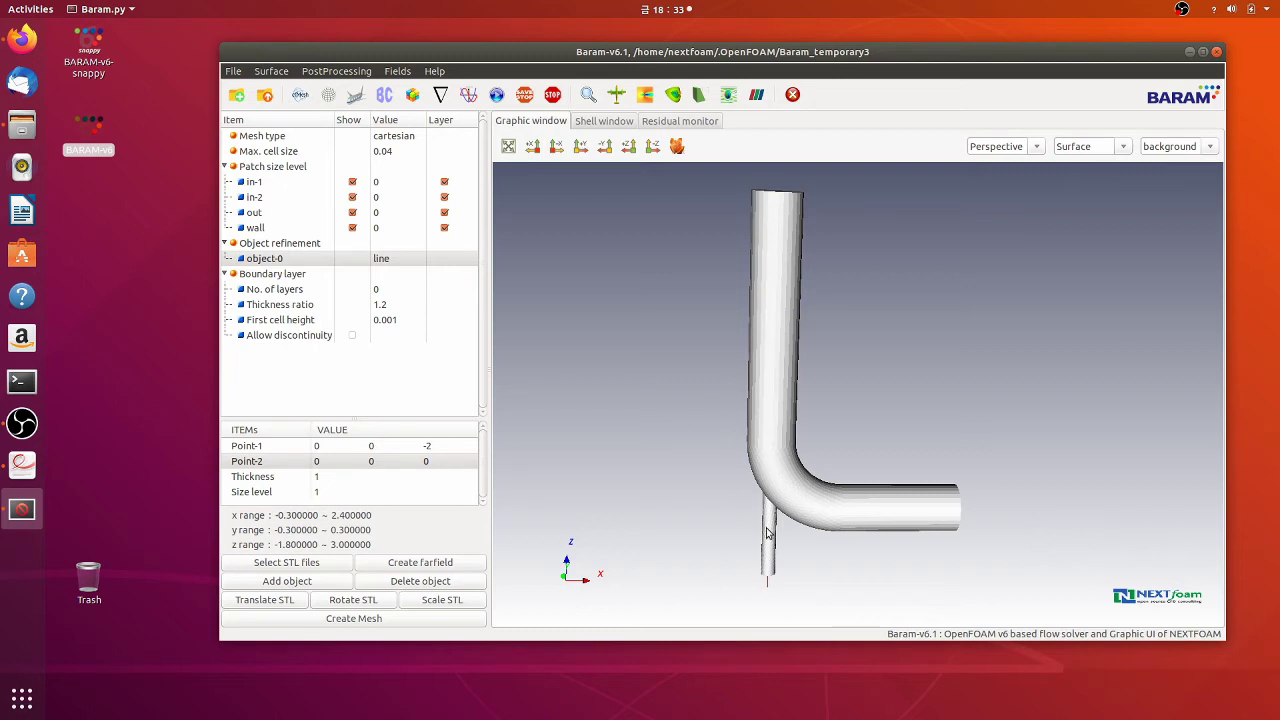
Set the refinement line's thickness to 0.15.
left_click(323, 479)
left_click(326, 478)
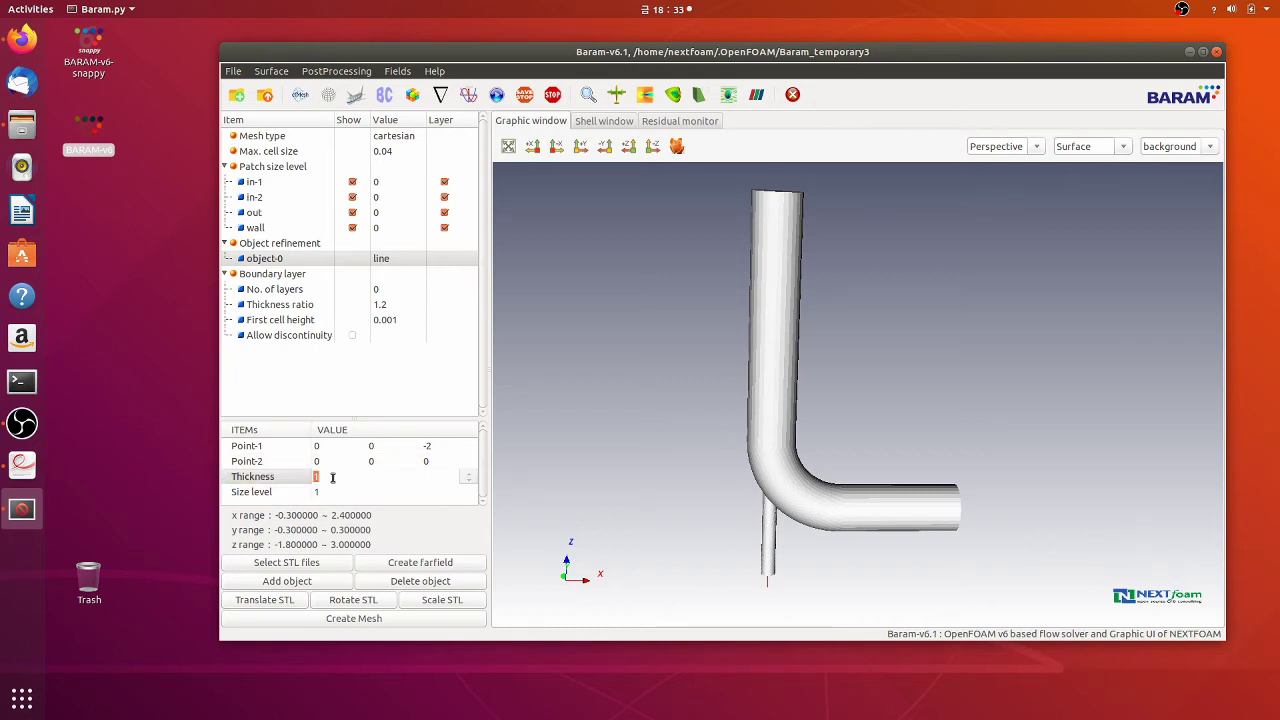
type("0.15")
key("Return")
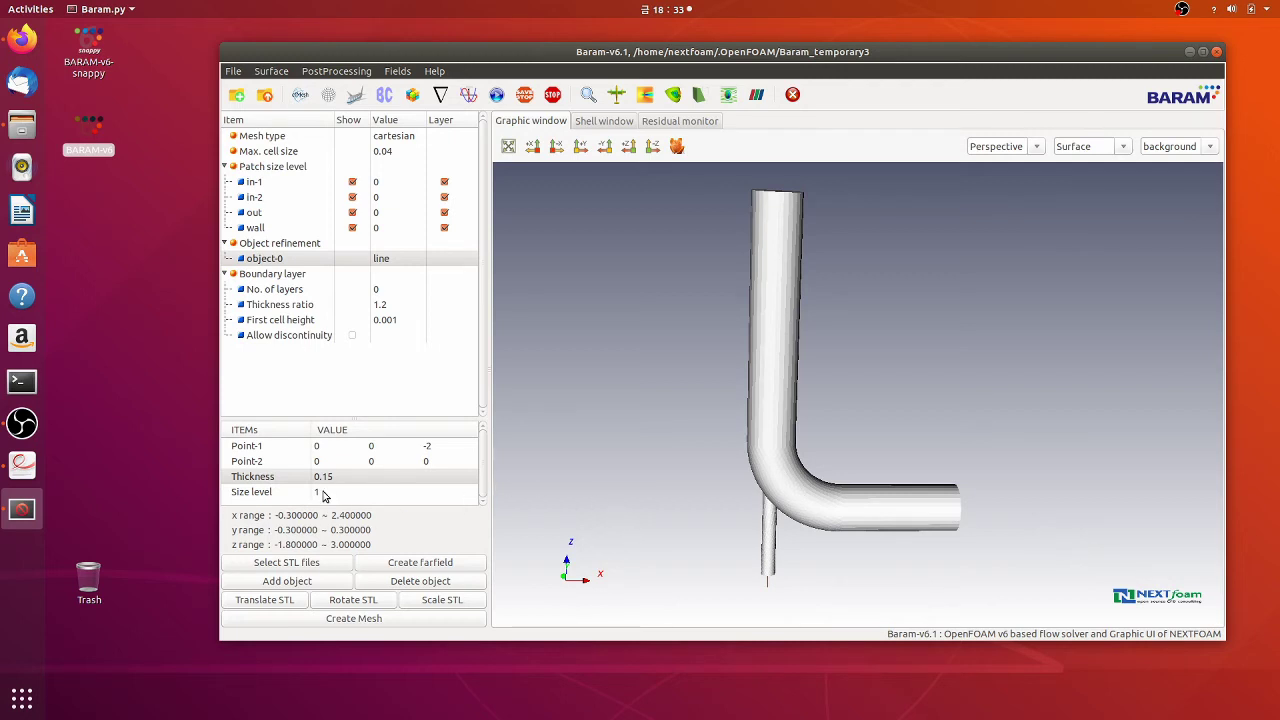
left_click(295, 276)
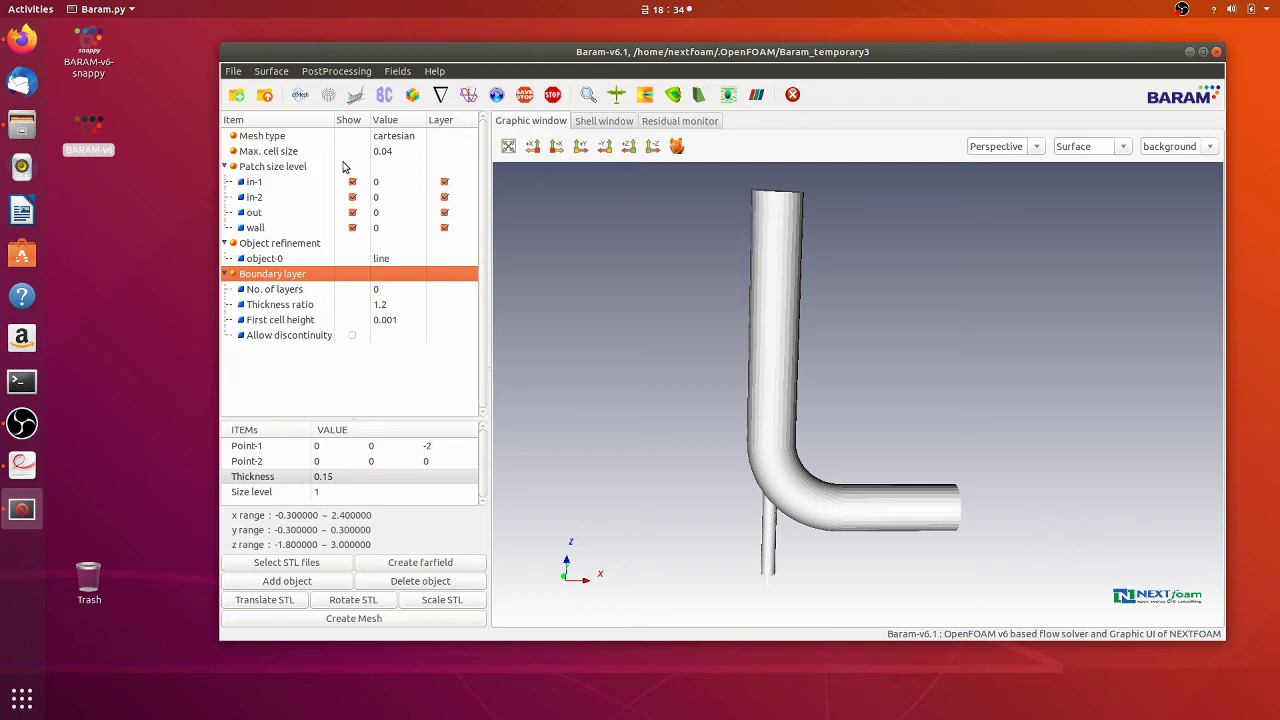
Turn off boundary-layer generation for the patches in-1, in-2 and out, leaving only wall with layers.
left_click(445, 183)
left_click(444, 198)
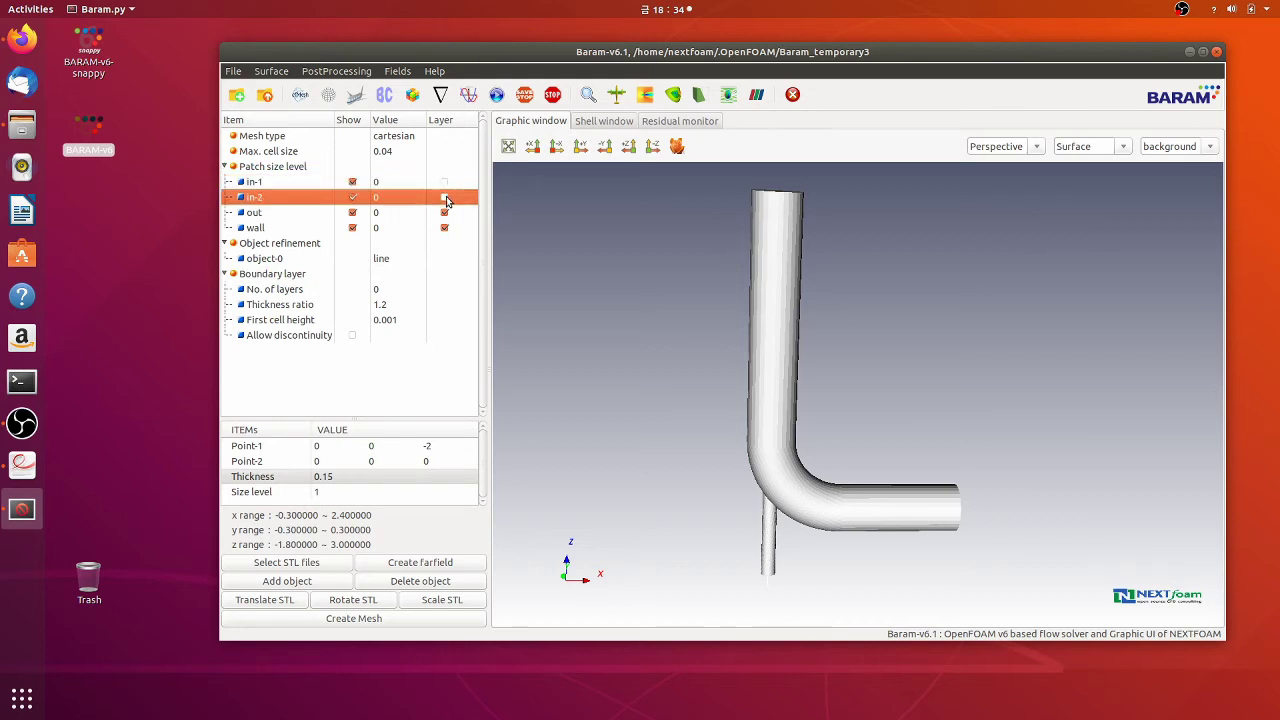
left_click(445, 213)
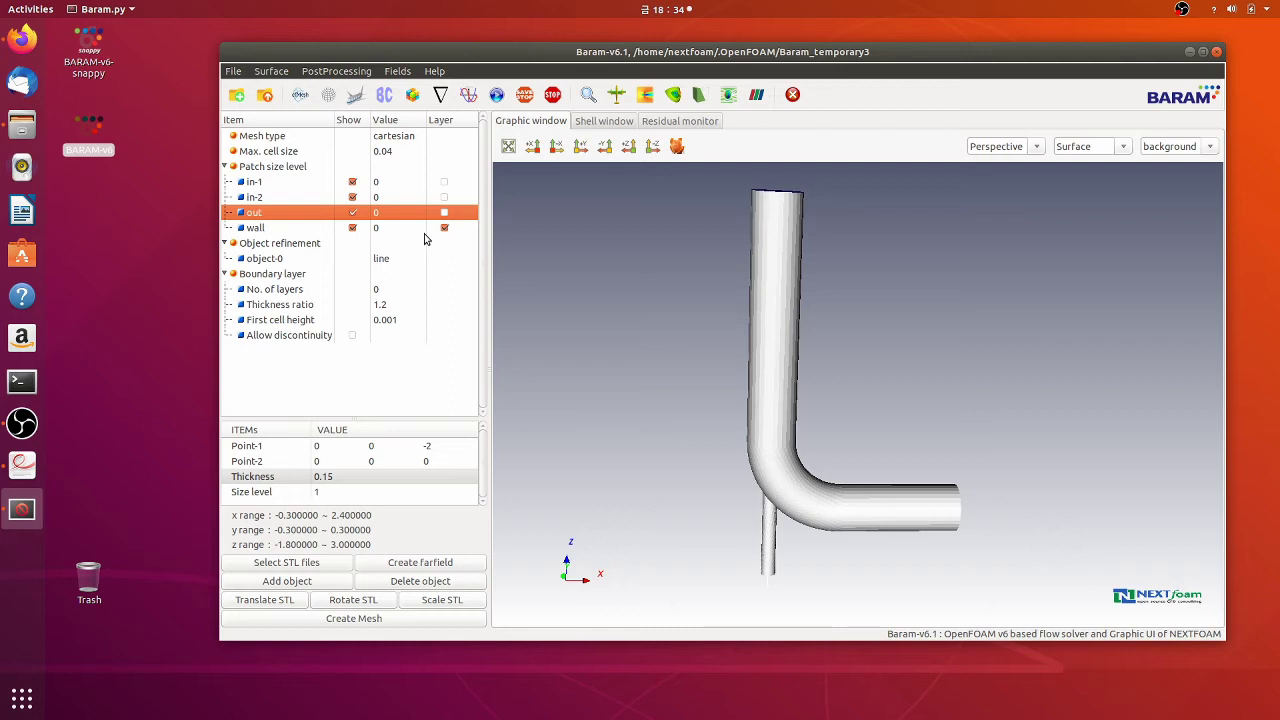
left_click(297, 233)
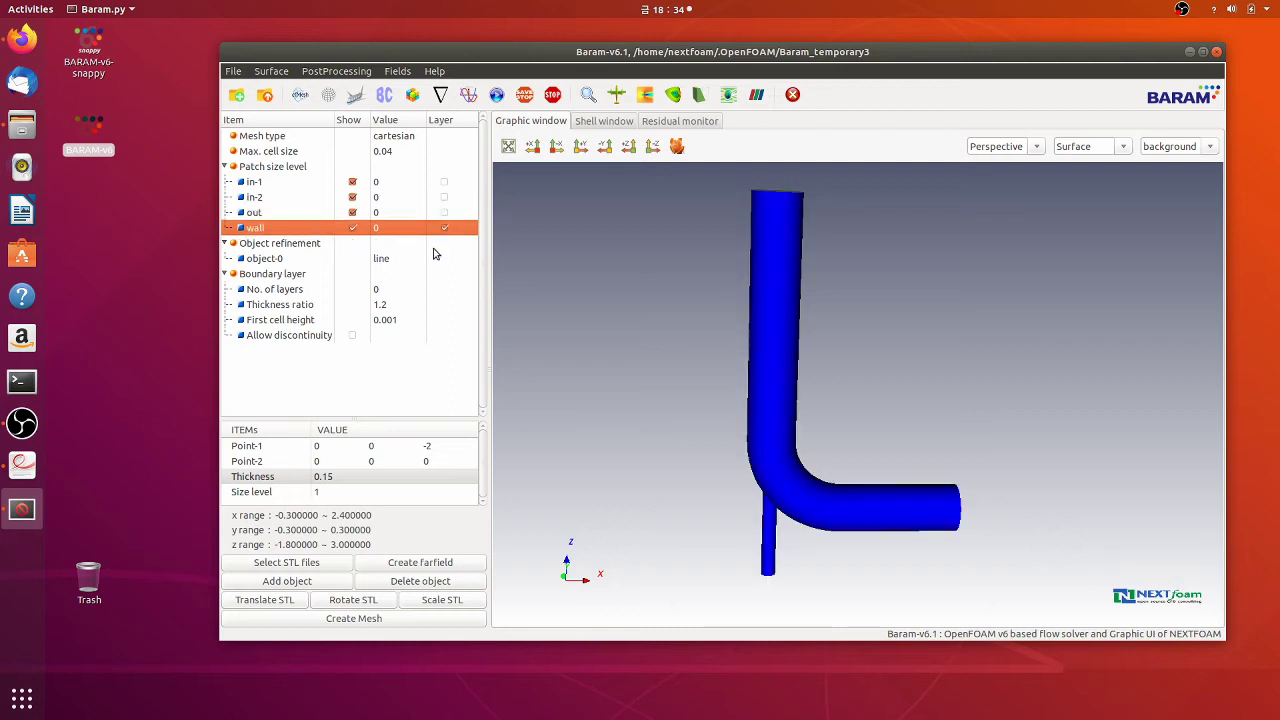
Set the boundary layer's number of layers to 3 and its first cell height to 0.005.
left_click(391, 293)
left_click(394, 290)
type("3")
key("Return")
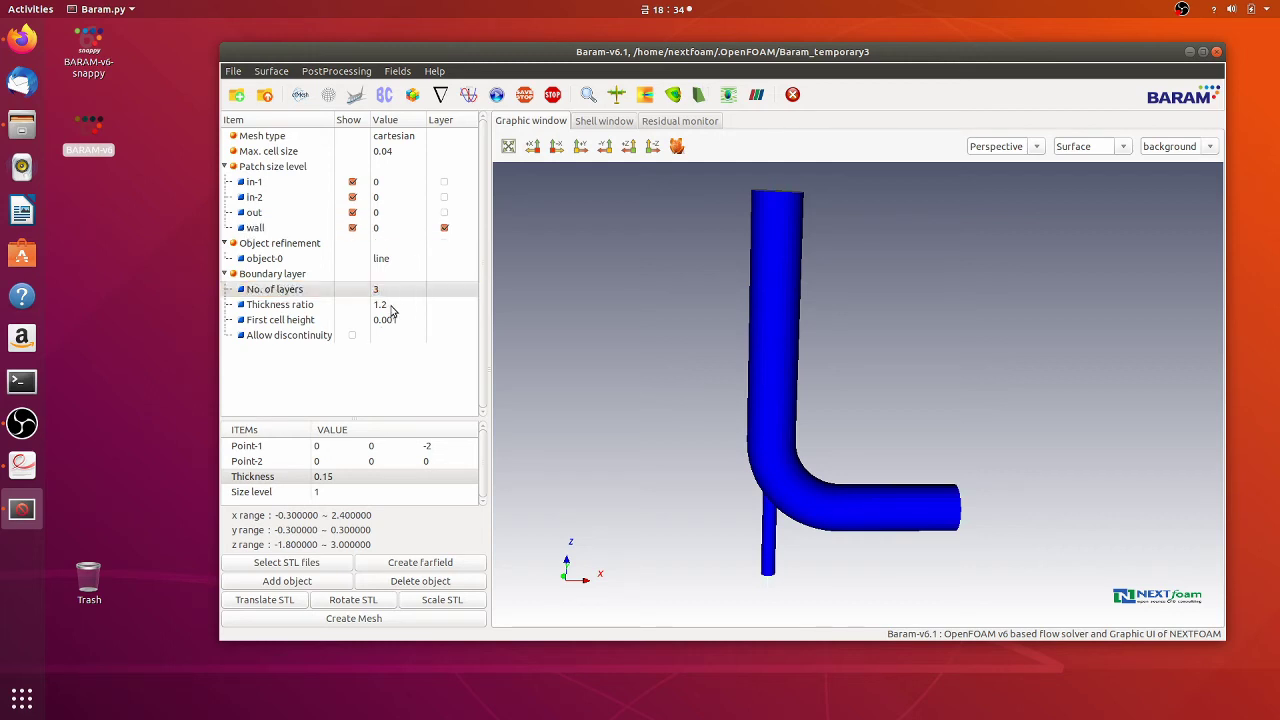
left_click(390, 320)
left_click(396, 319)
left_click(400, 319)
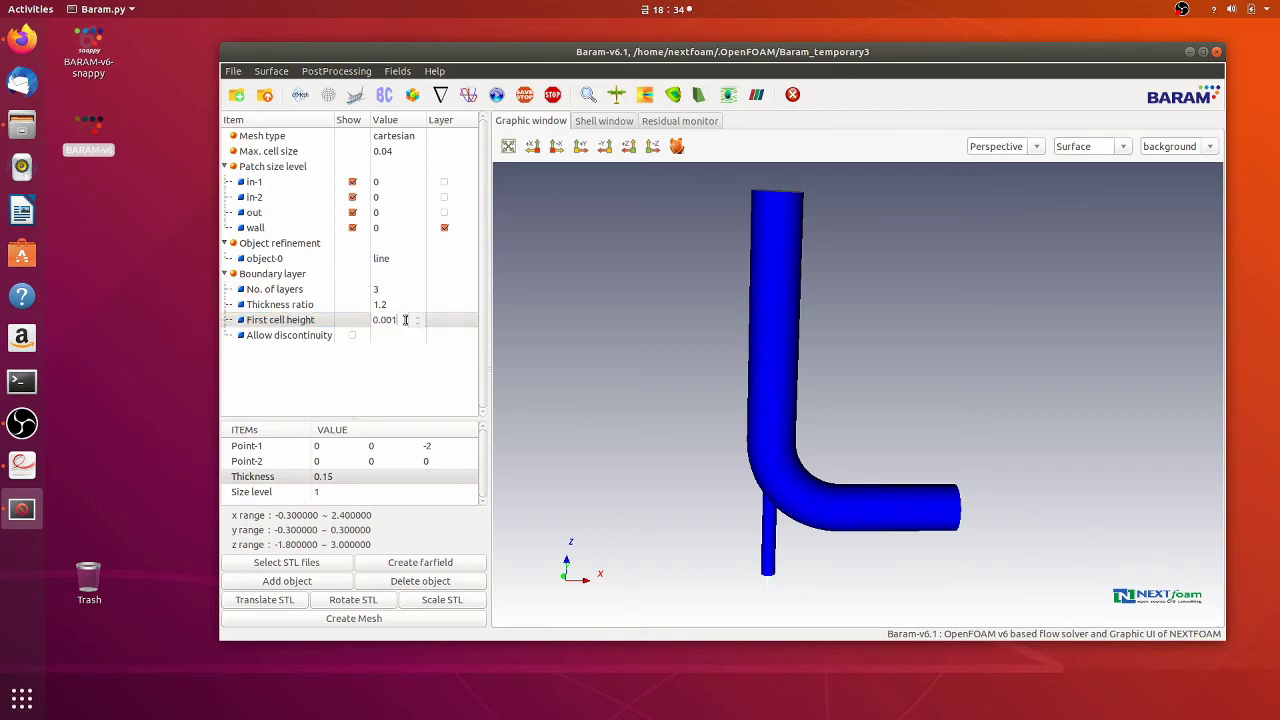
type("5")
key("Return")
Create the mesh and display it in SurfaceEdge representation to inspect the pipe's cells.
left_click(362, 620)
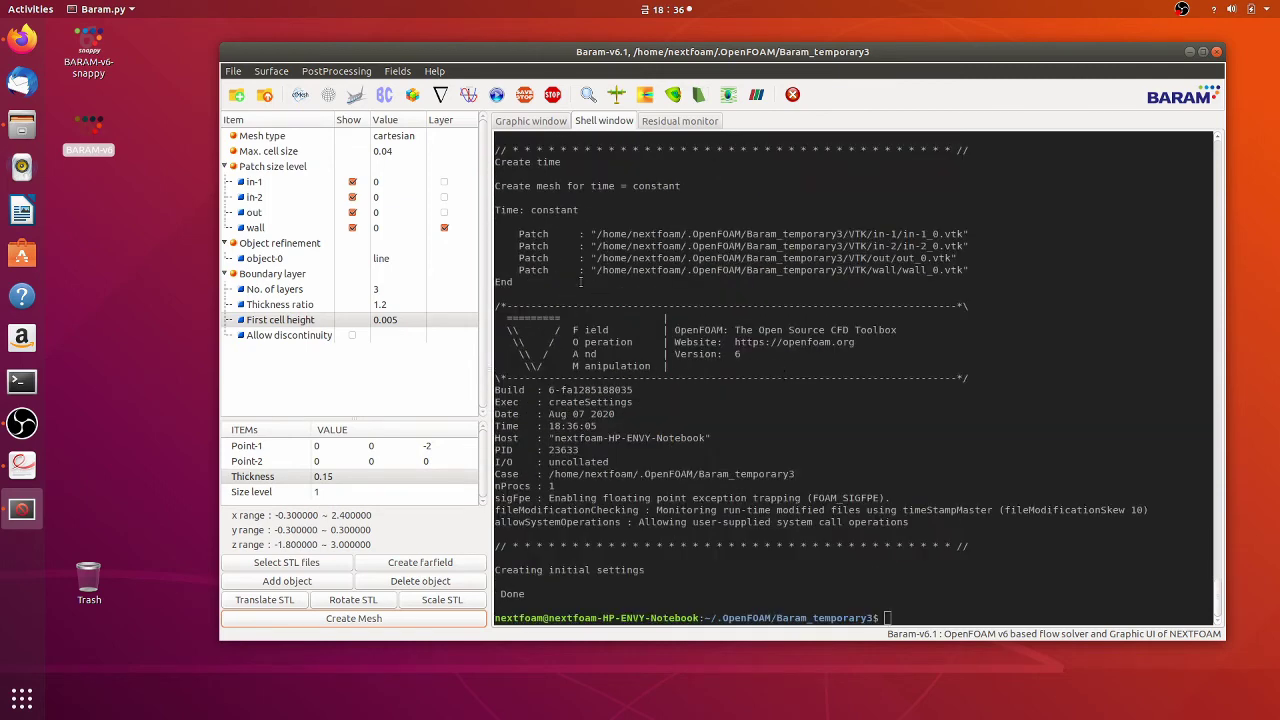
left_click(328, 96)
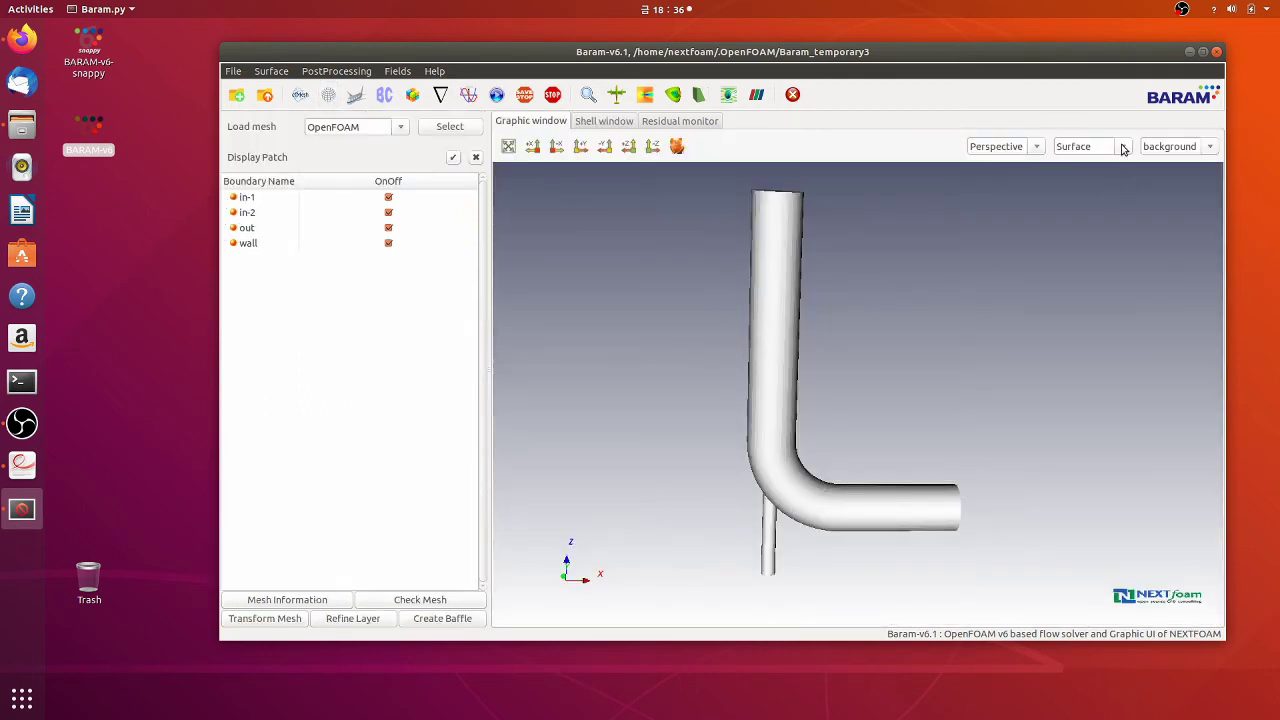
left_click(1124, 148)
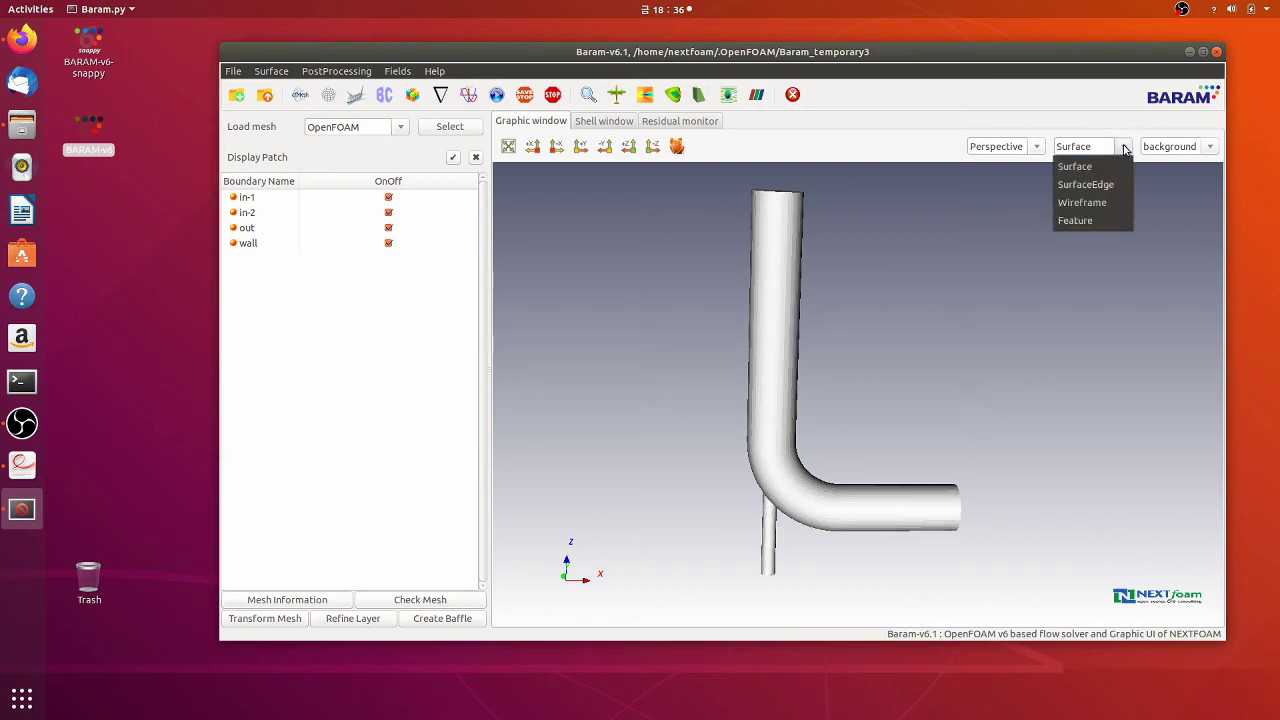
left_click(1092, 185)
left_click_drag(871, 379, 832, 400)
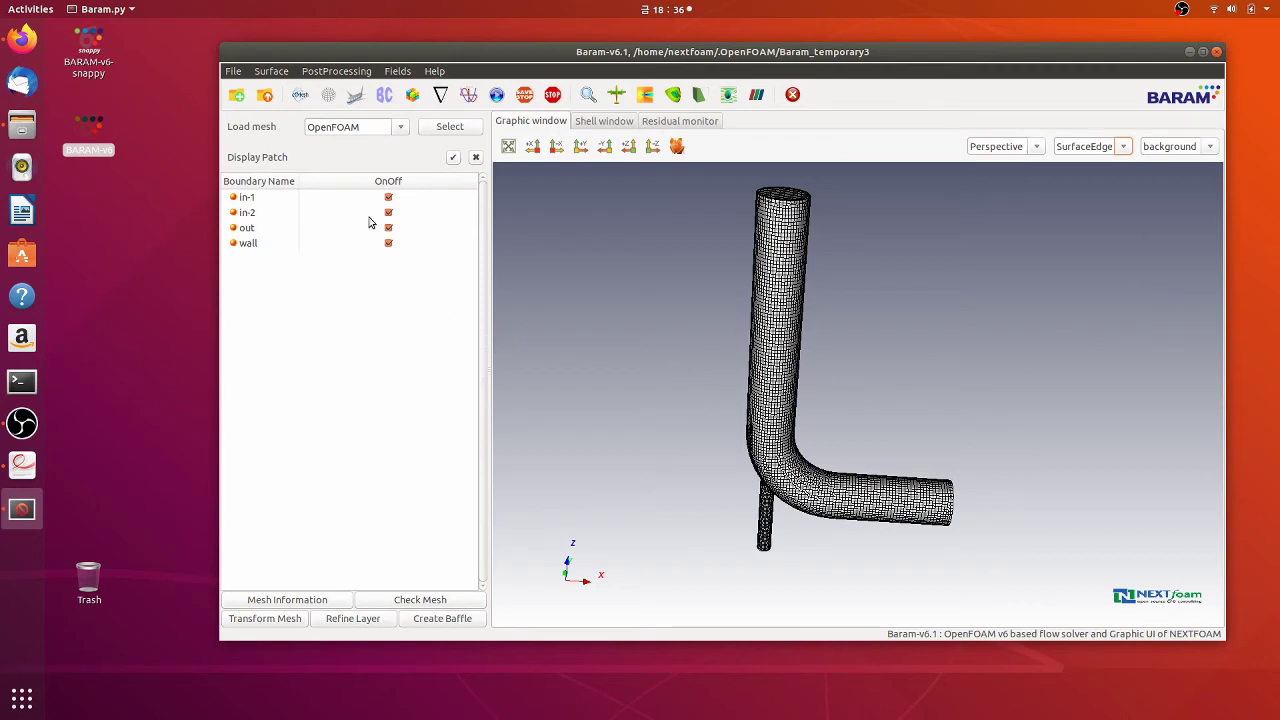
Check the physics and material settings, and set velocityScale in the initial conditions to 5.
left_click(355, 100)
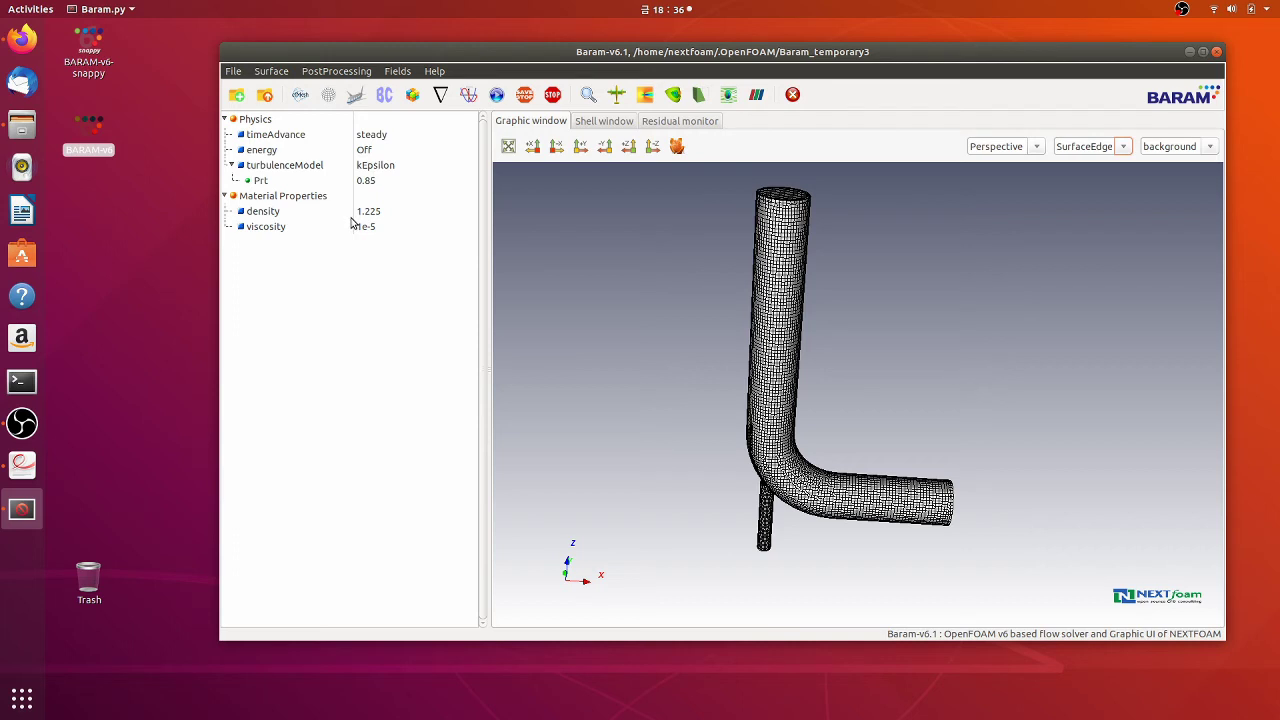
left_click(385, 98)
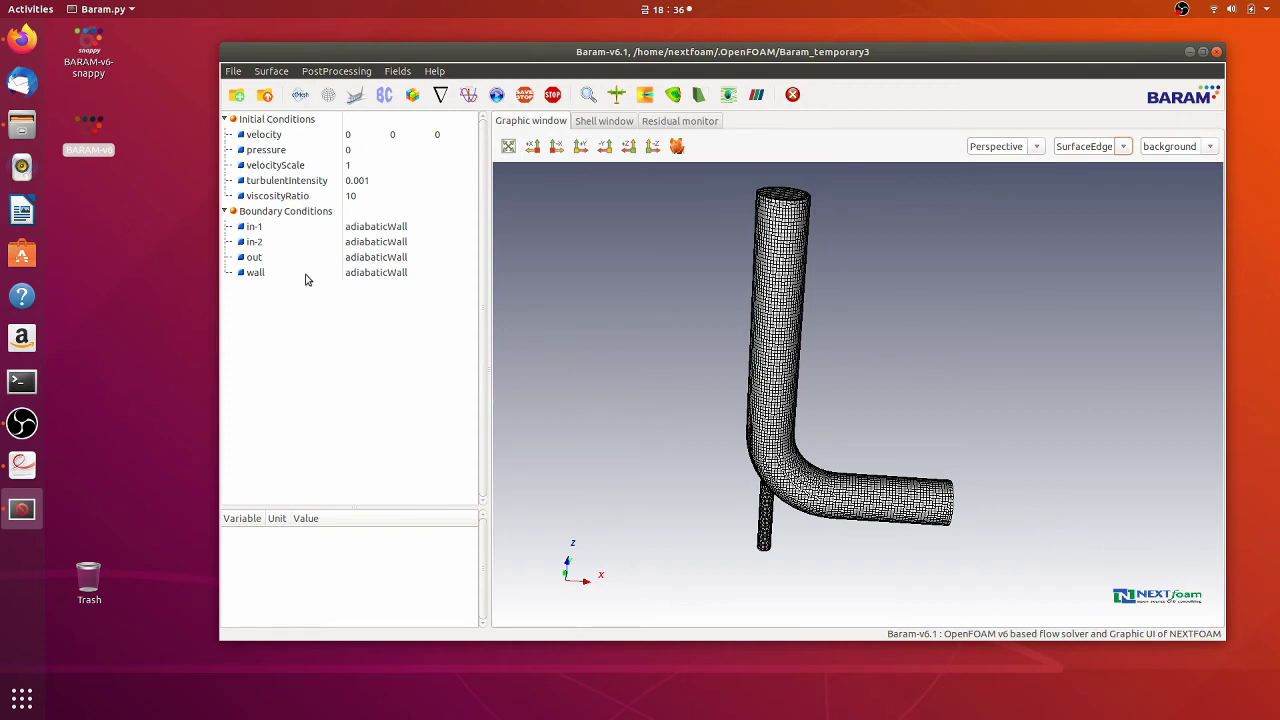
left_click(357, 167)
double_click(358, 168)
type("5")
key("Return")
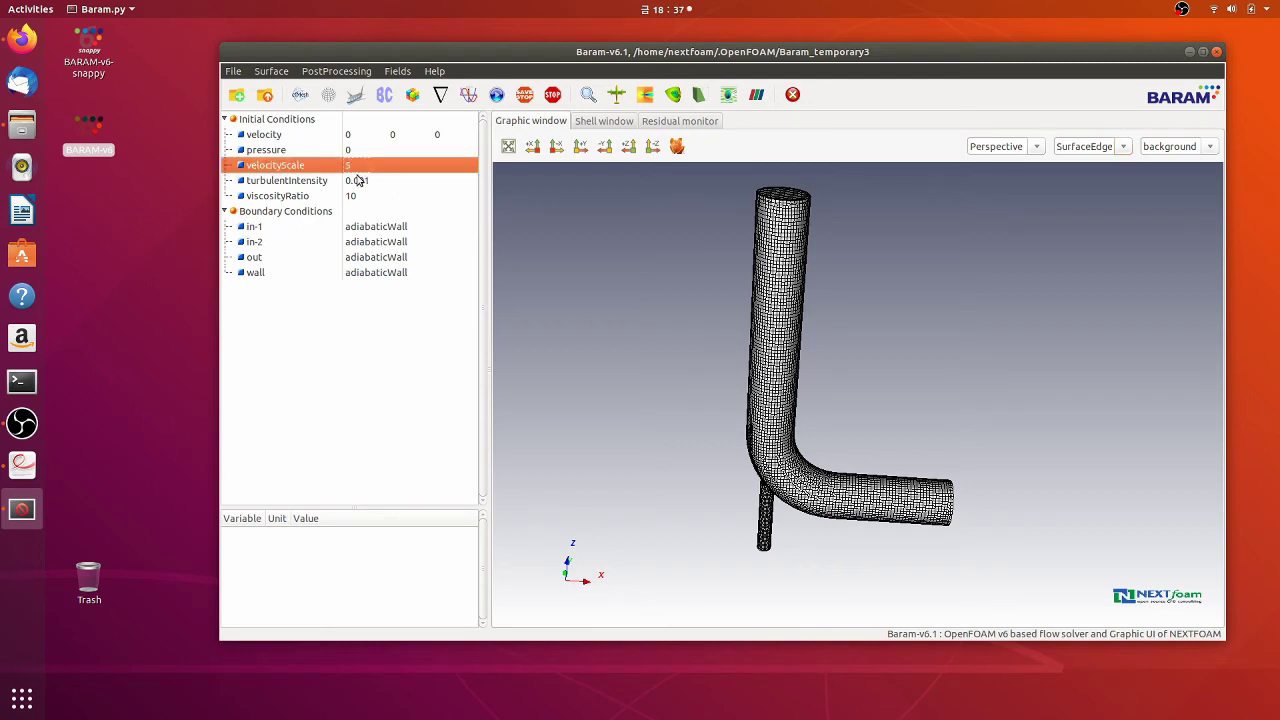
Make boundary in-1 a surfaceNormalVelocityInlet with Umag 5 m/s.
left_click(364, 228)
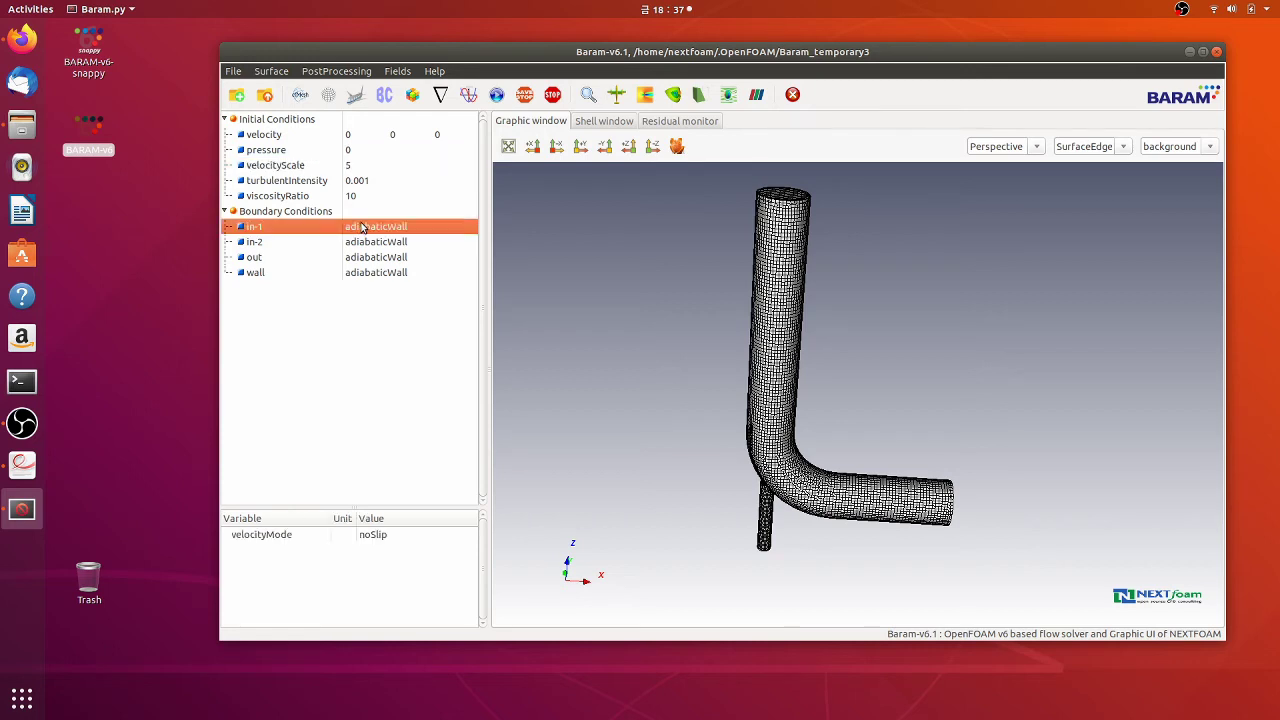
left_click(384, 232)
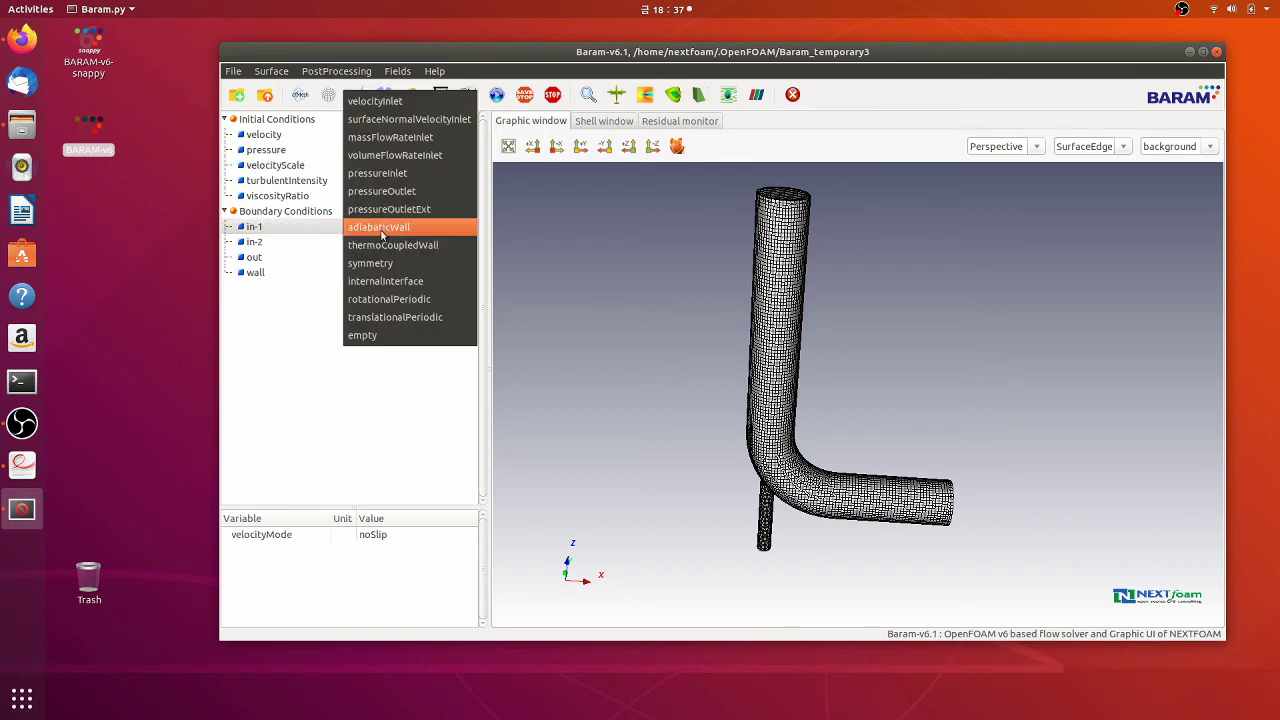
left_click(409, 120)
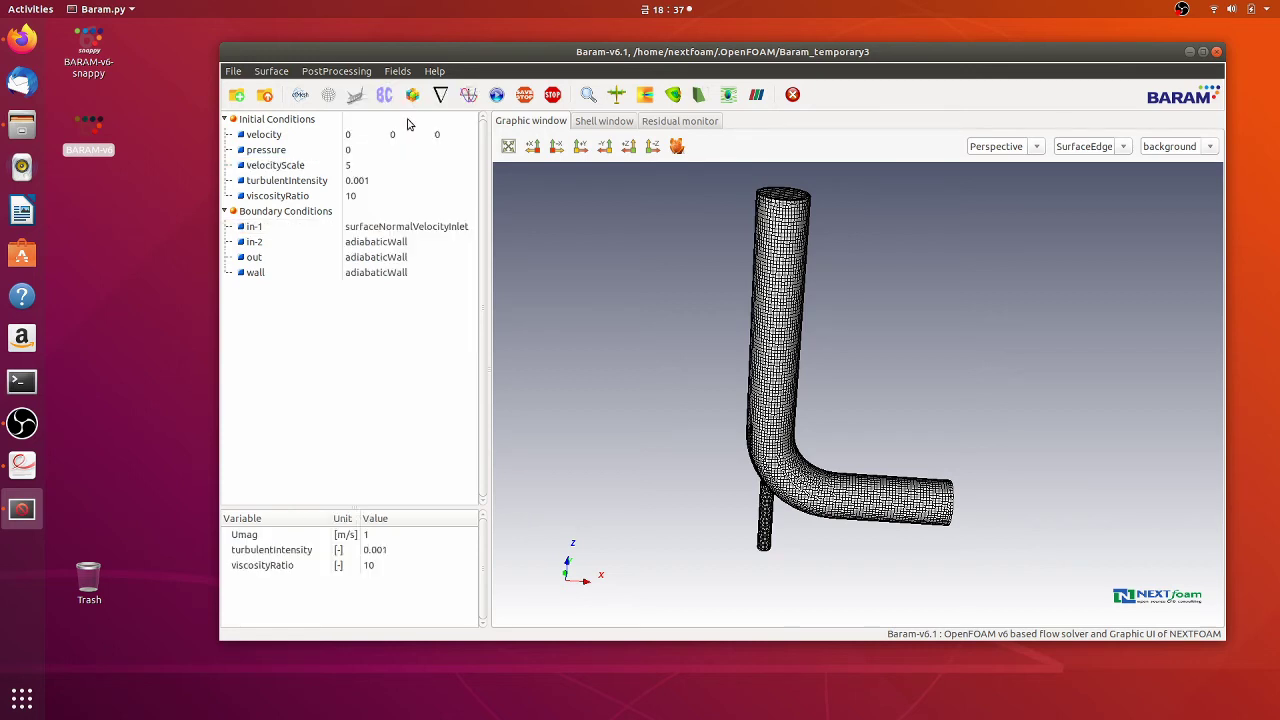
double_click(378, 537)
type("5")
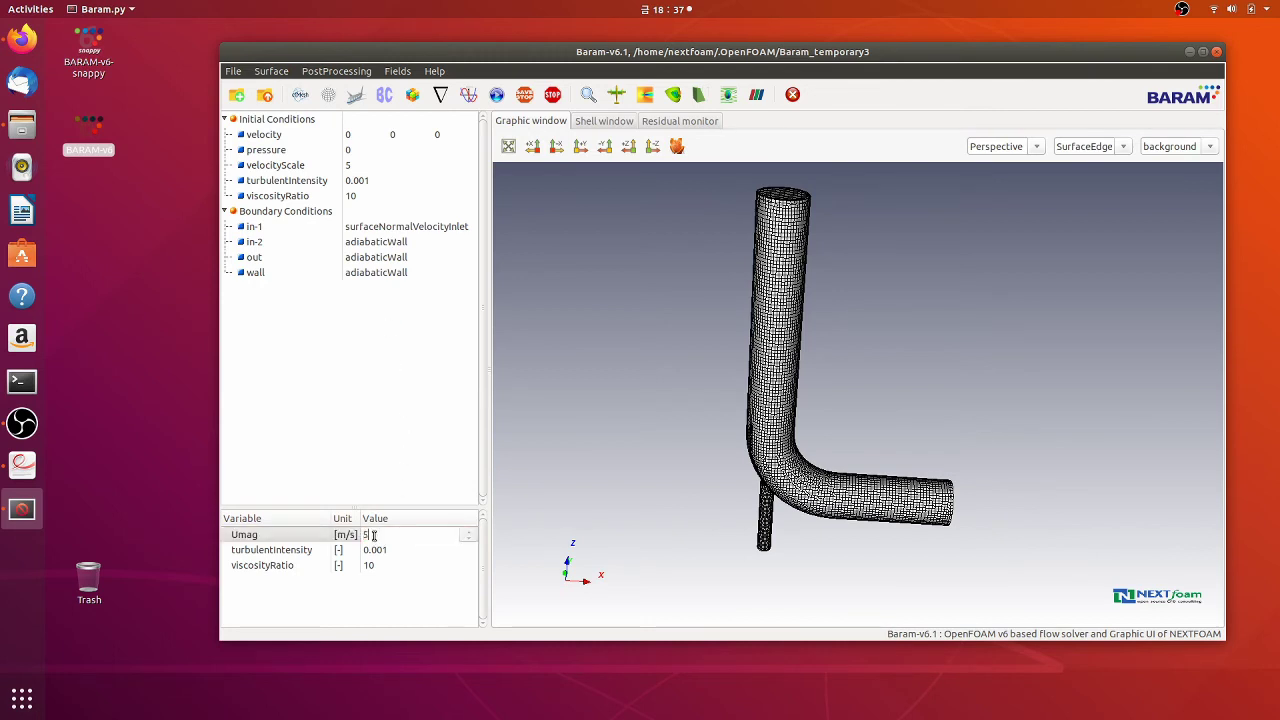
key("Return")
Make boundary in-2, the small inlet, a surfaceNormalVelocityInlet with Umag 10 m/s.
left_click(362, 245)
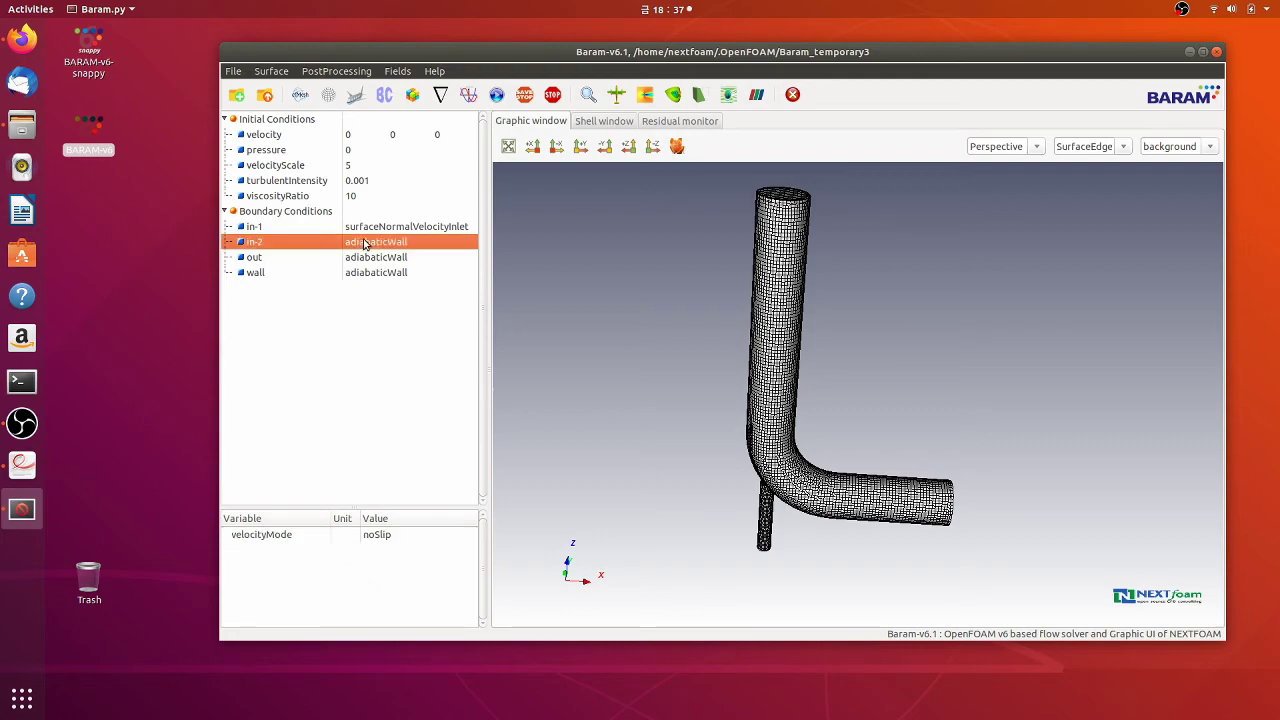
left_click_drag(629, 500, 690, 280)
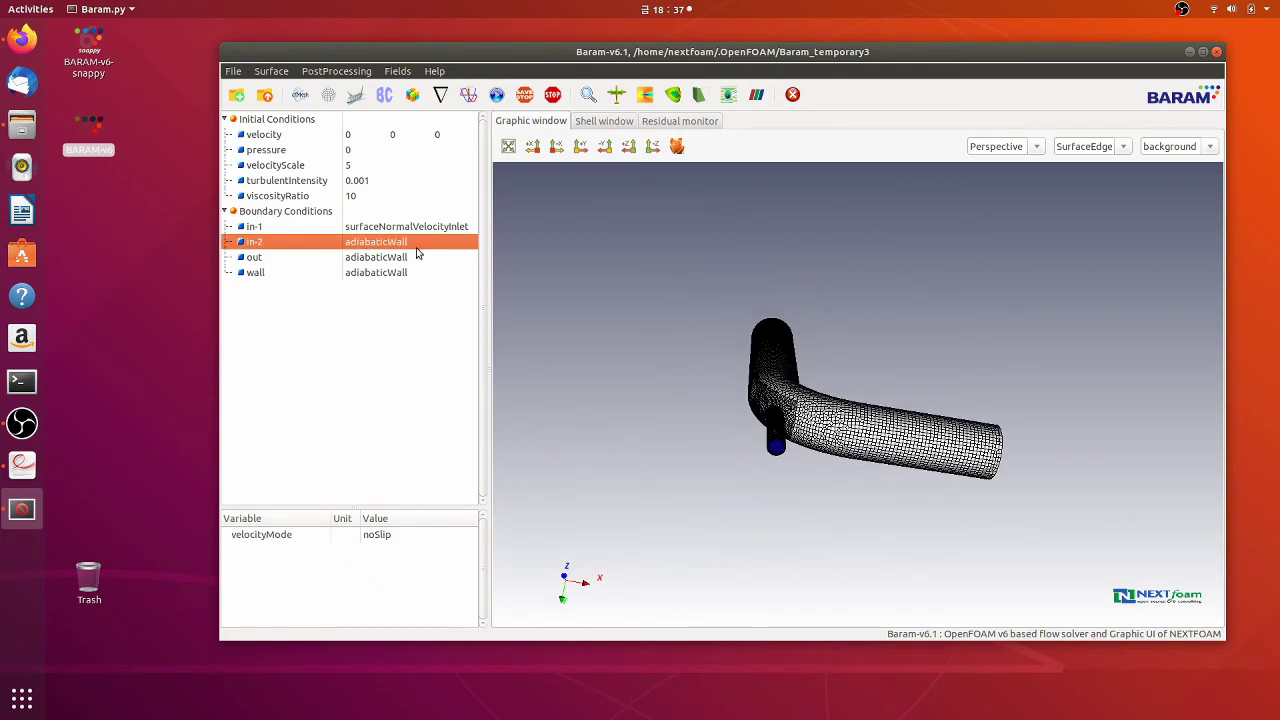
left_click(365, 245)
left_click(393, 139)
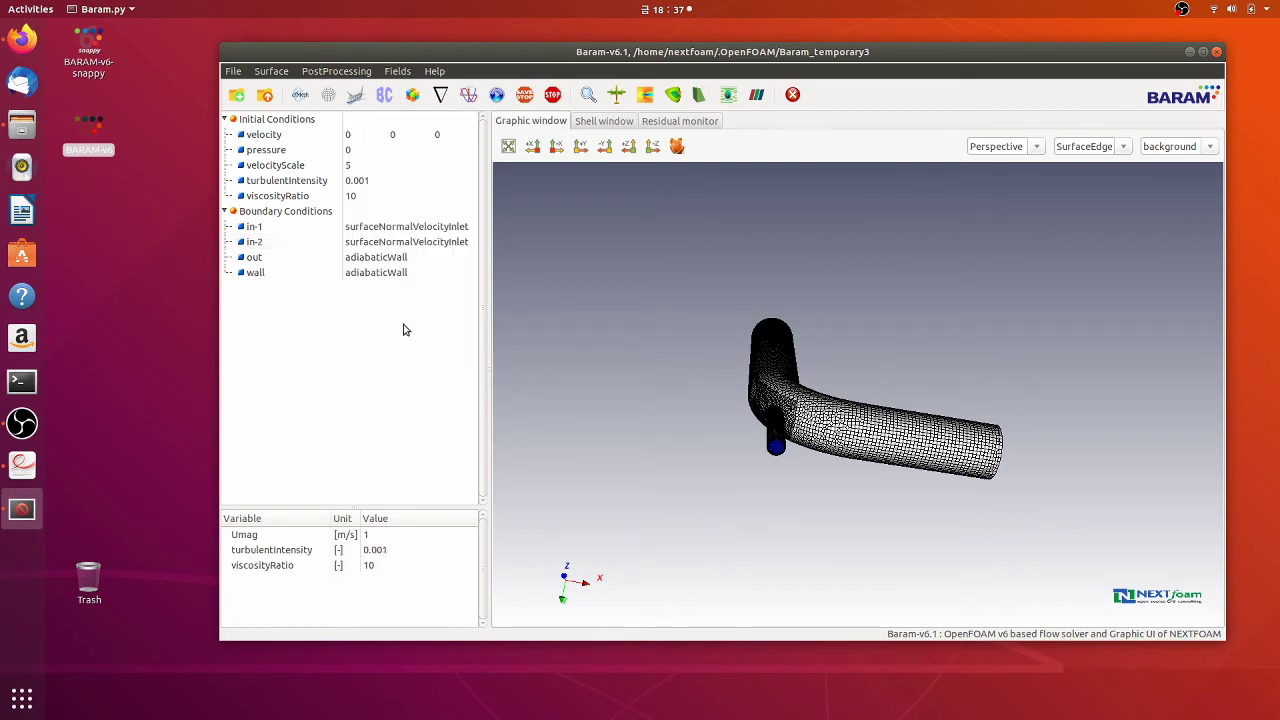
double_click(373, 537)
left_click(374, 536)
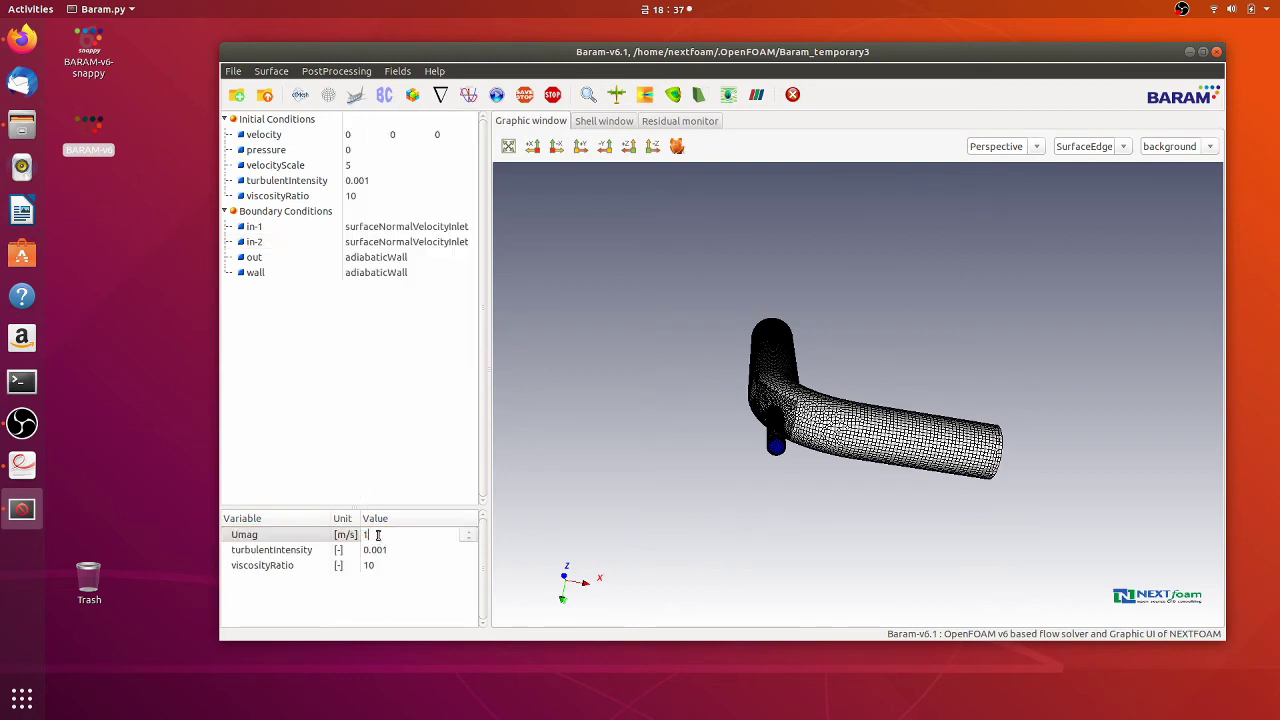
type("0")
key("Return")
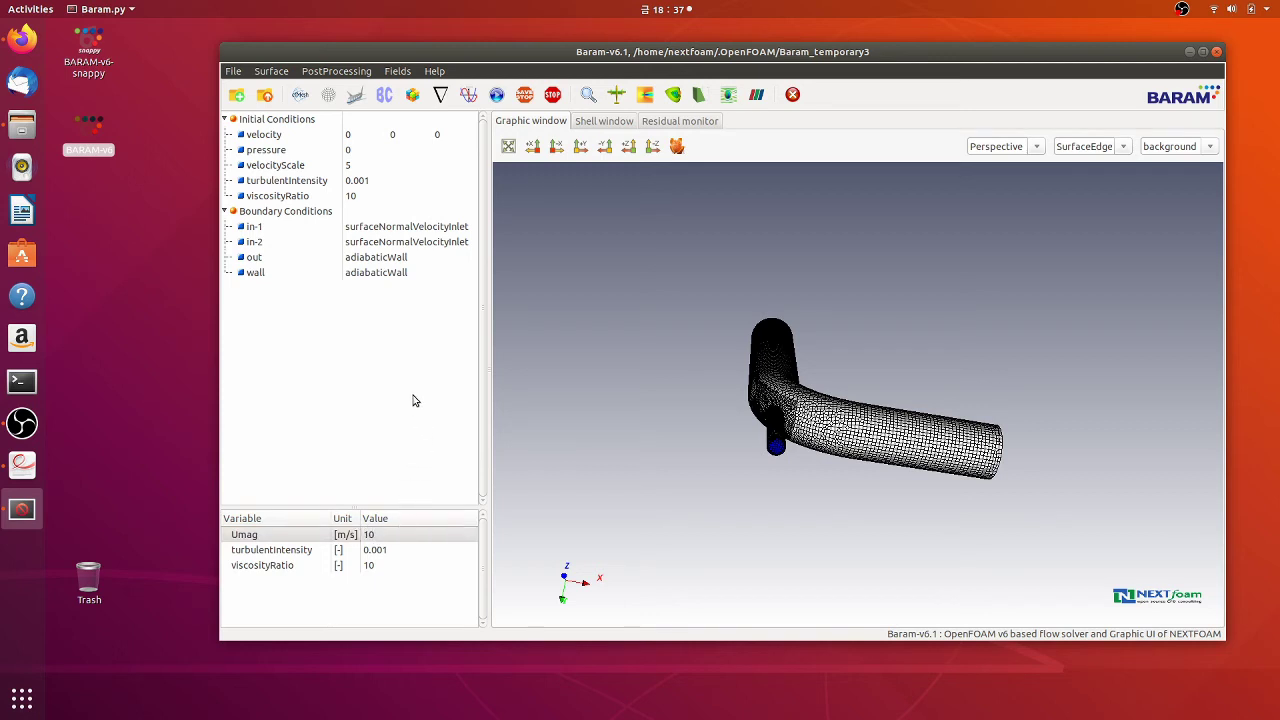
Change the boundary condition of out to pressureOutletExt.
left_click(384, 257)
left_click(384, 257)
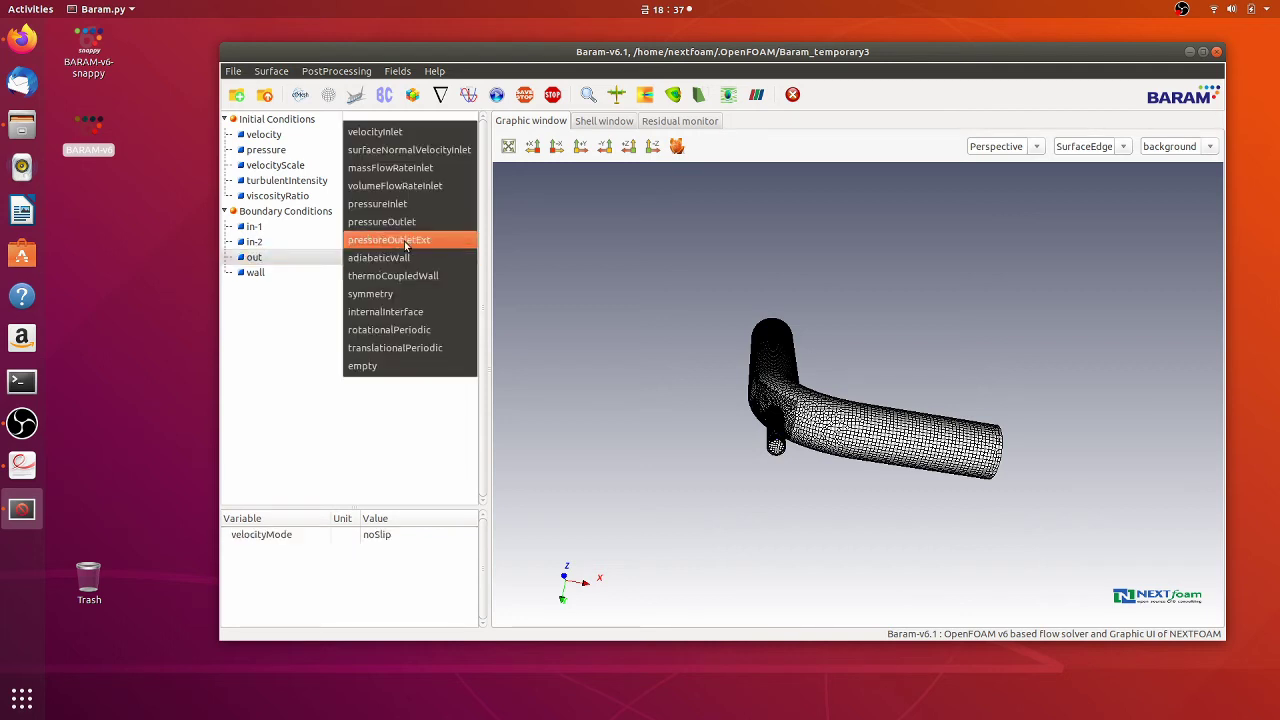
left_click(406, 243)
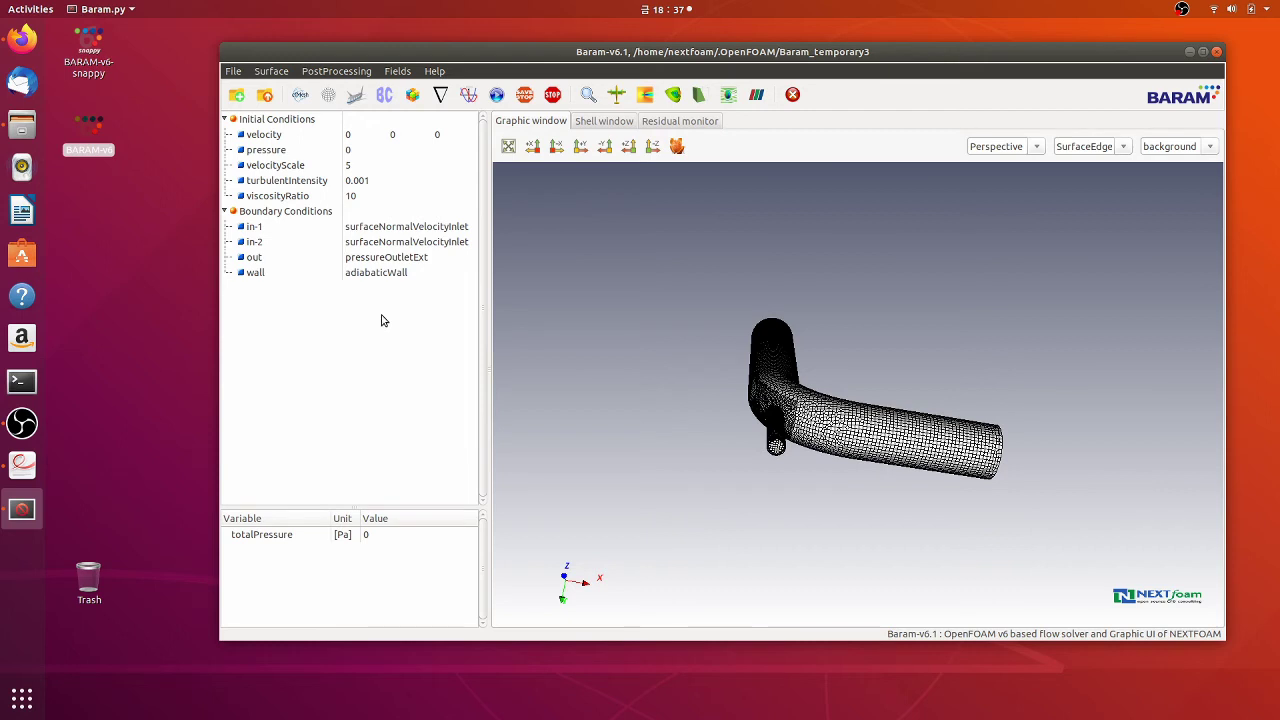
Review the cell zone conditions and the numerical conditions, including the available momentum discretization schemes.
left_click(412, 96)
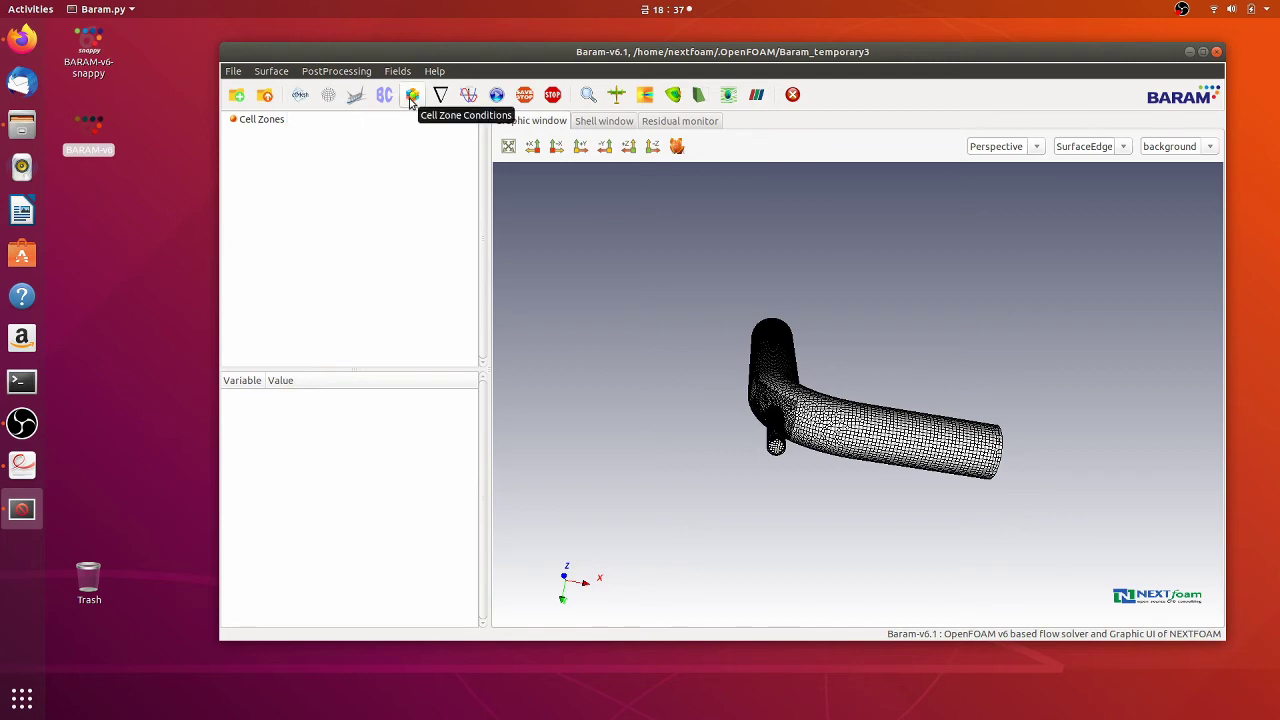
left_click(446, 98)
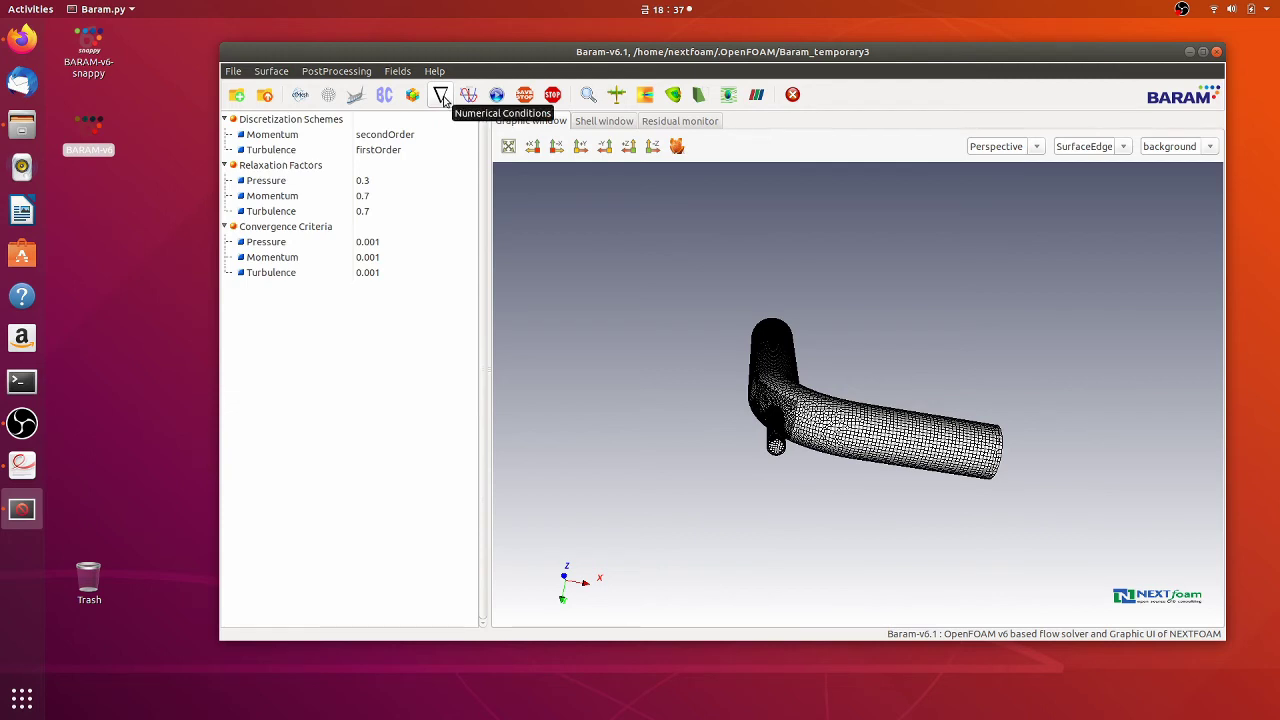
left_click(289, 122)
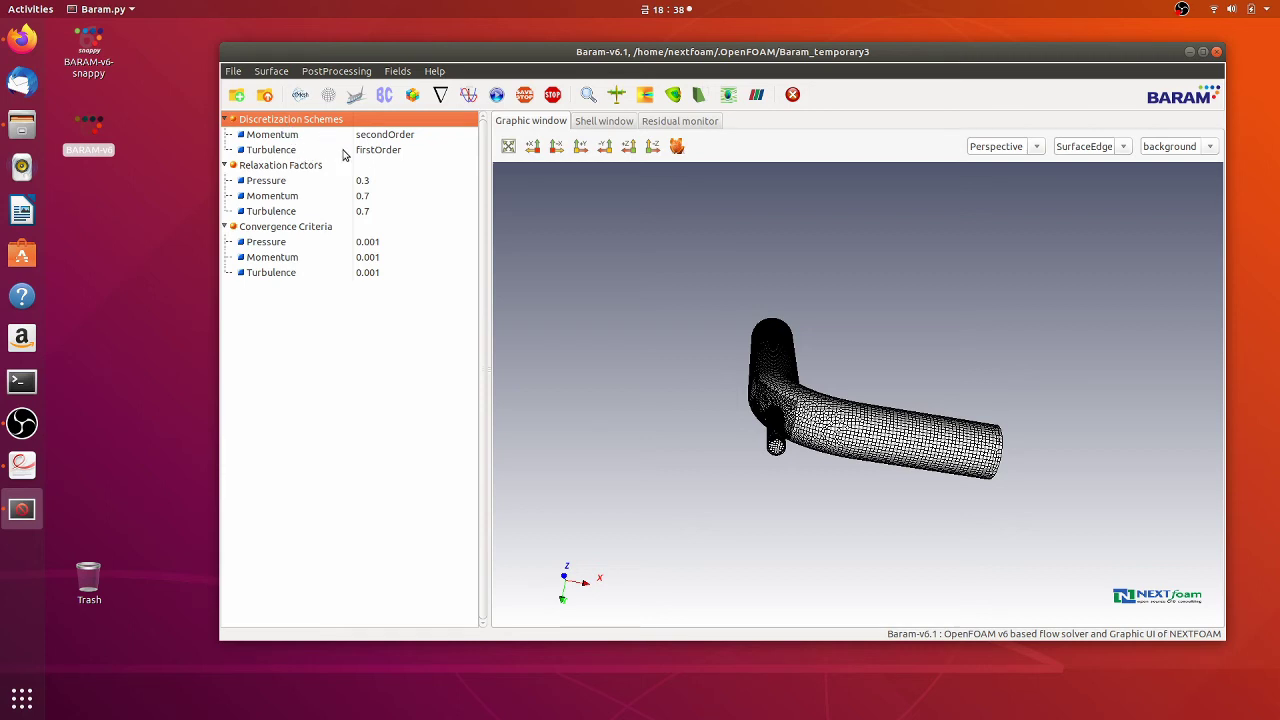
left_click(392, 136)
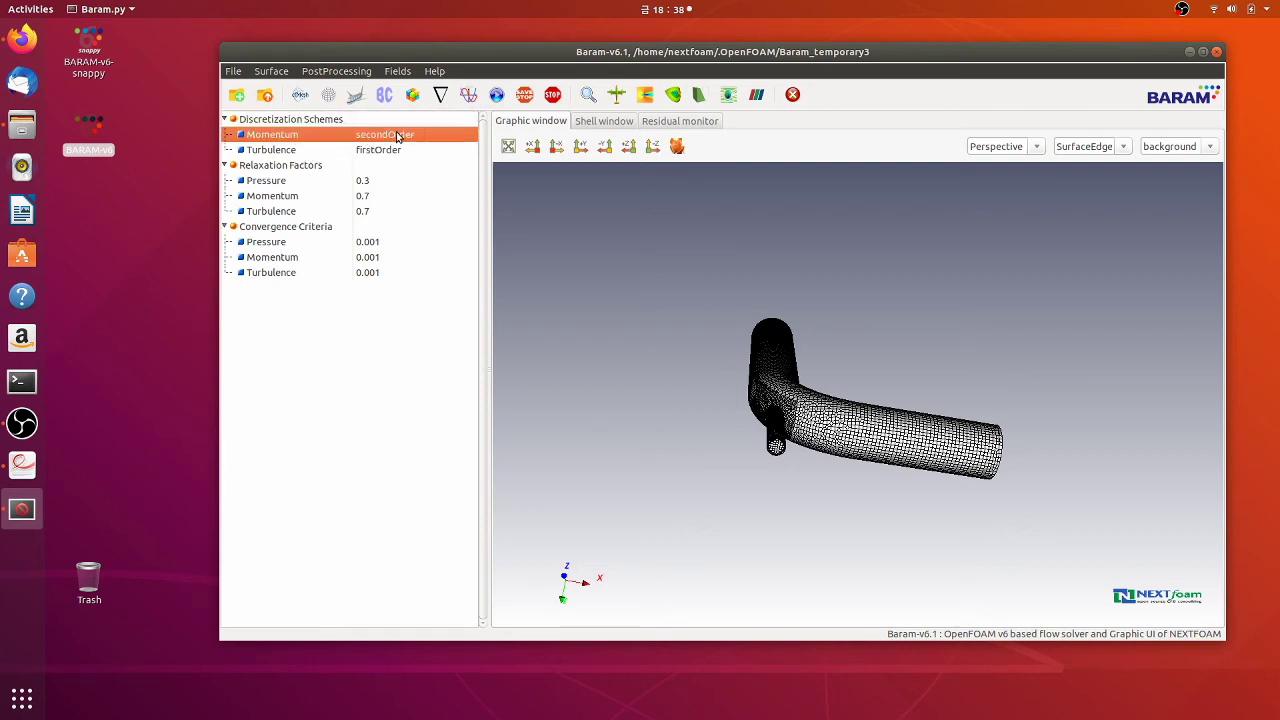
left_click(397, 136)
left_click(397, 136)
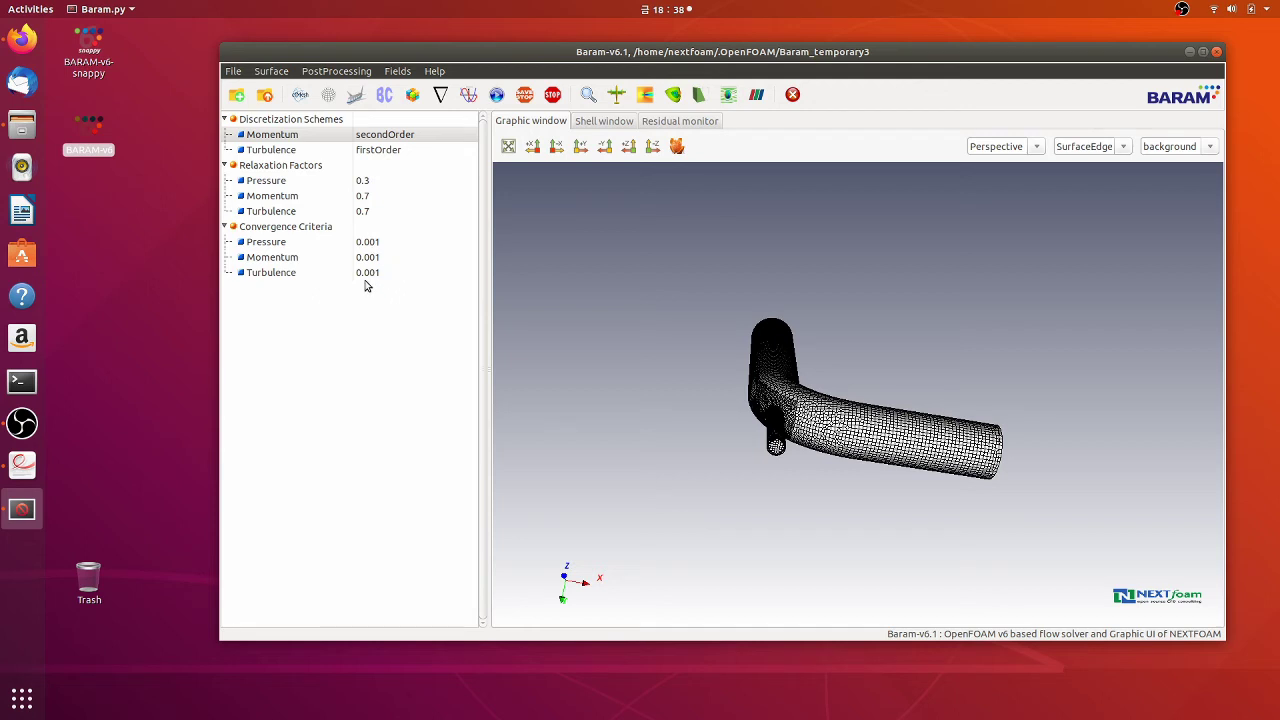
Look over the force, point and surface monitor types and add a point monitor.
left_click(468, 95)
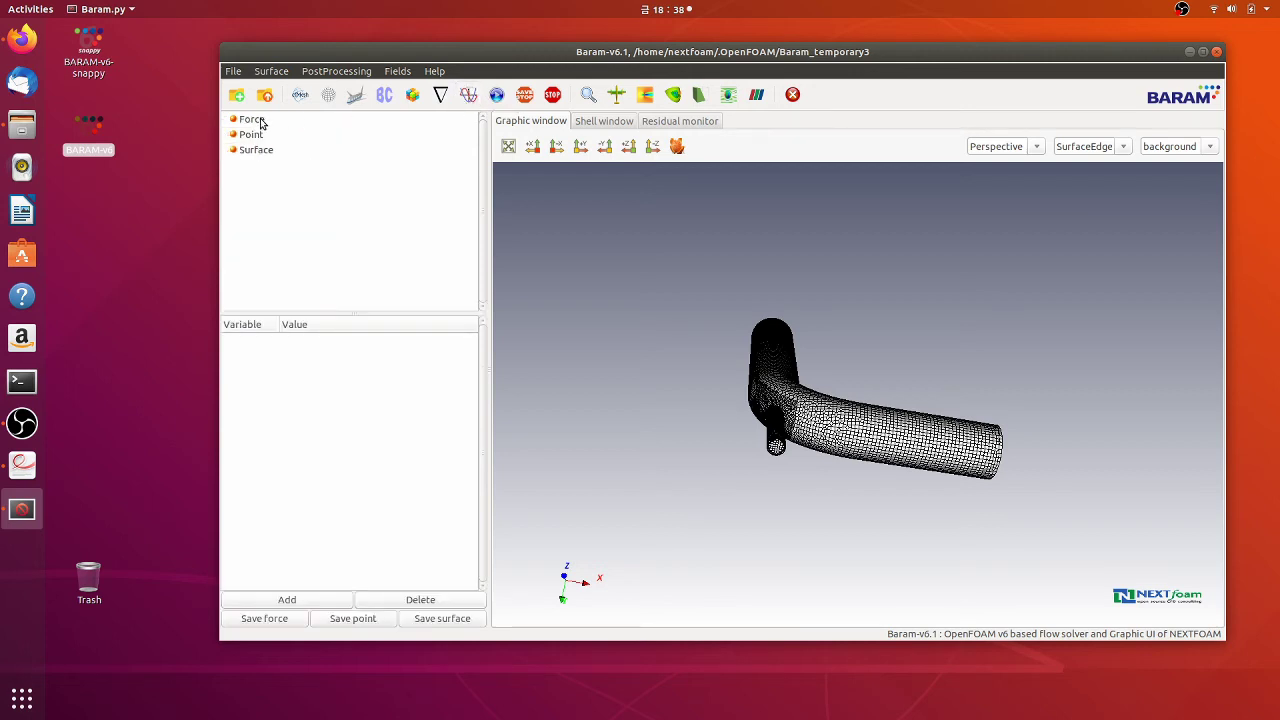
left_click(260, 121)
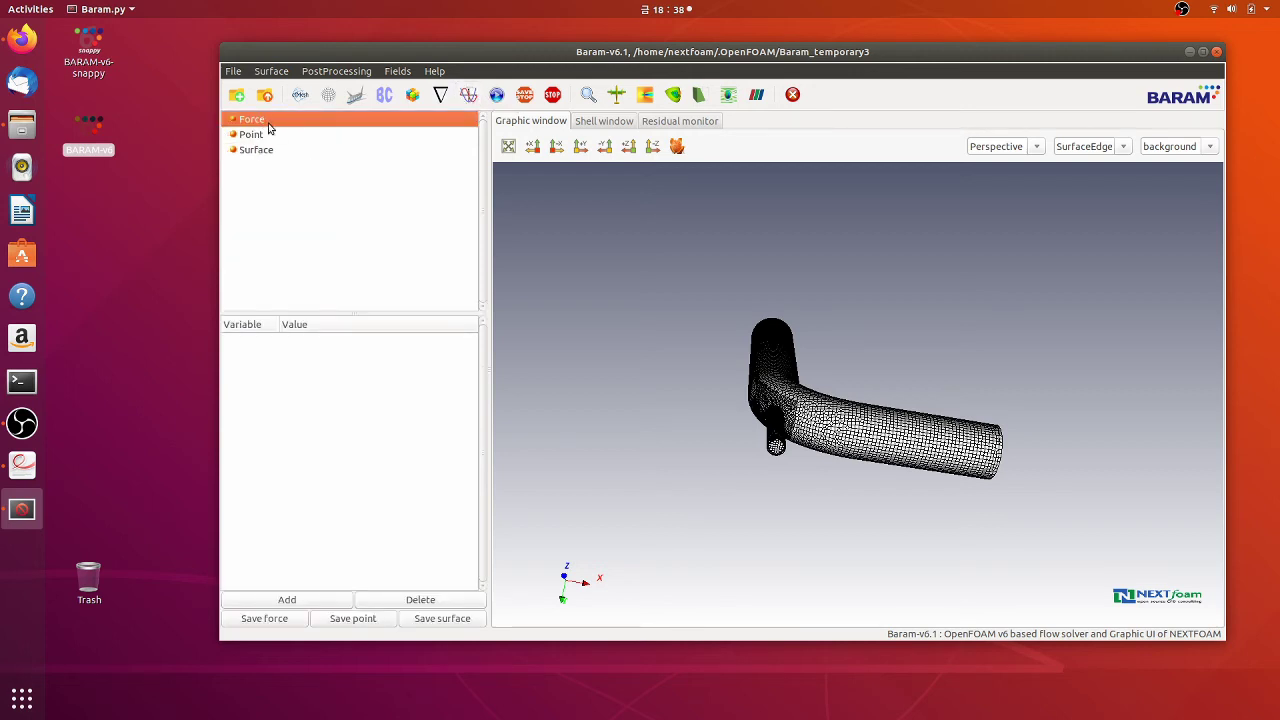
left_click(268, 141)
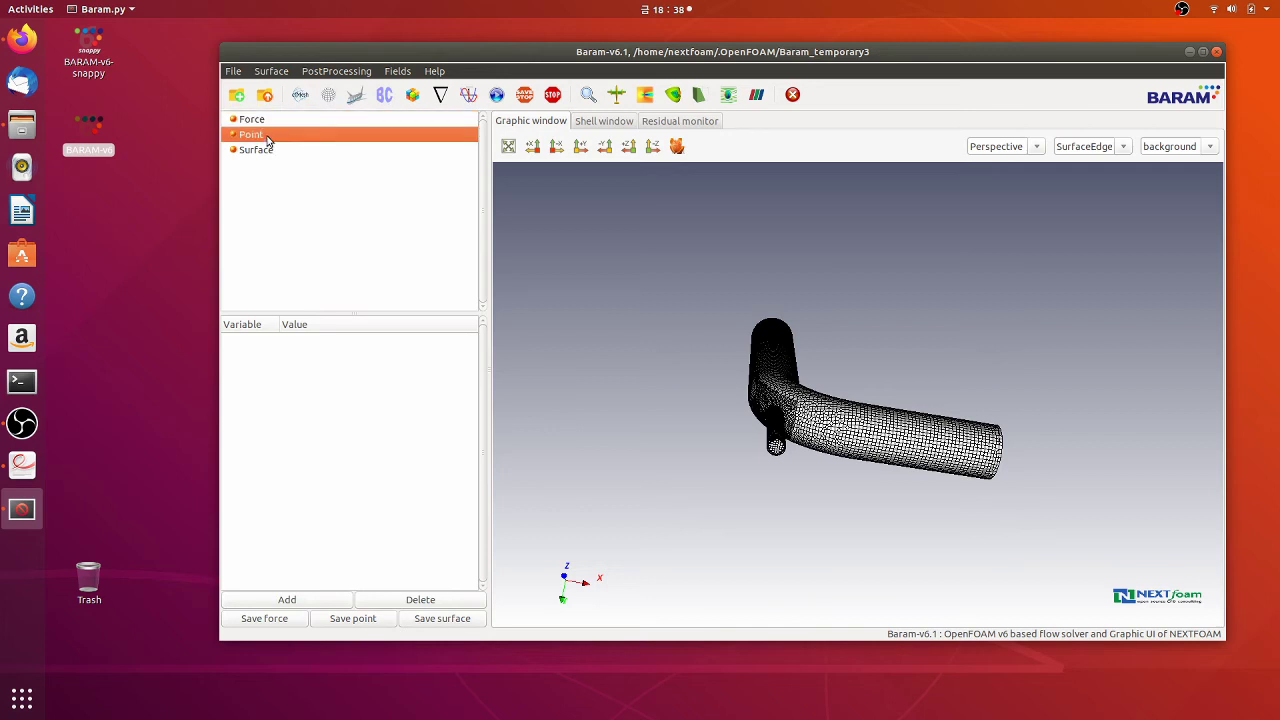
left_click(272, 154)
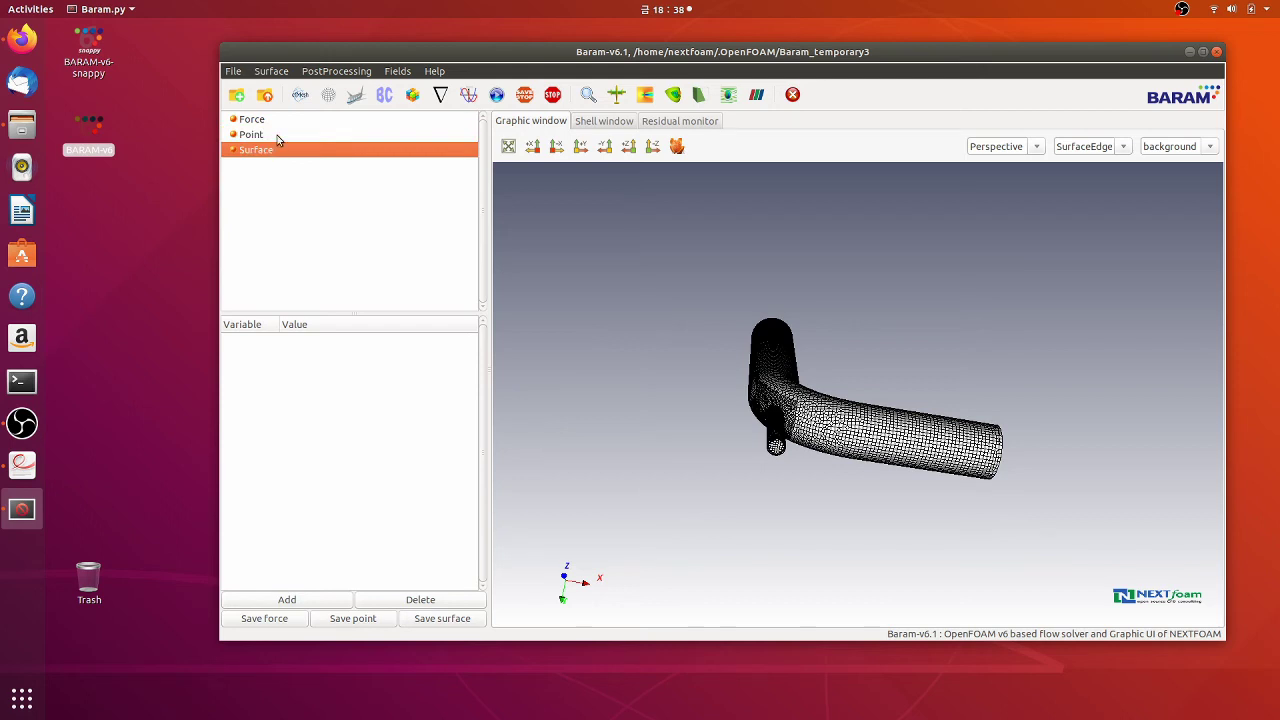
left_click(277, 139)
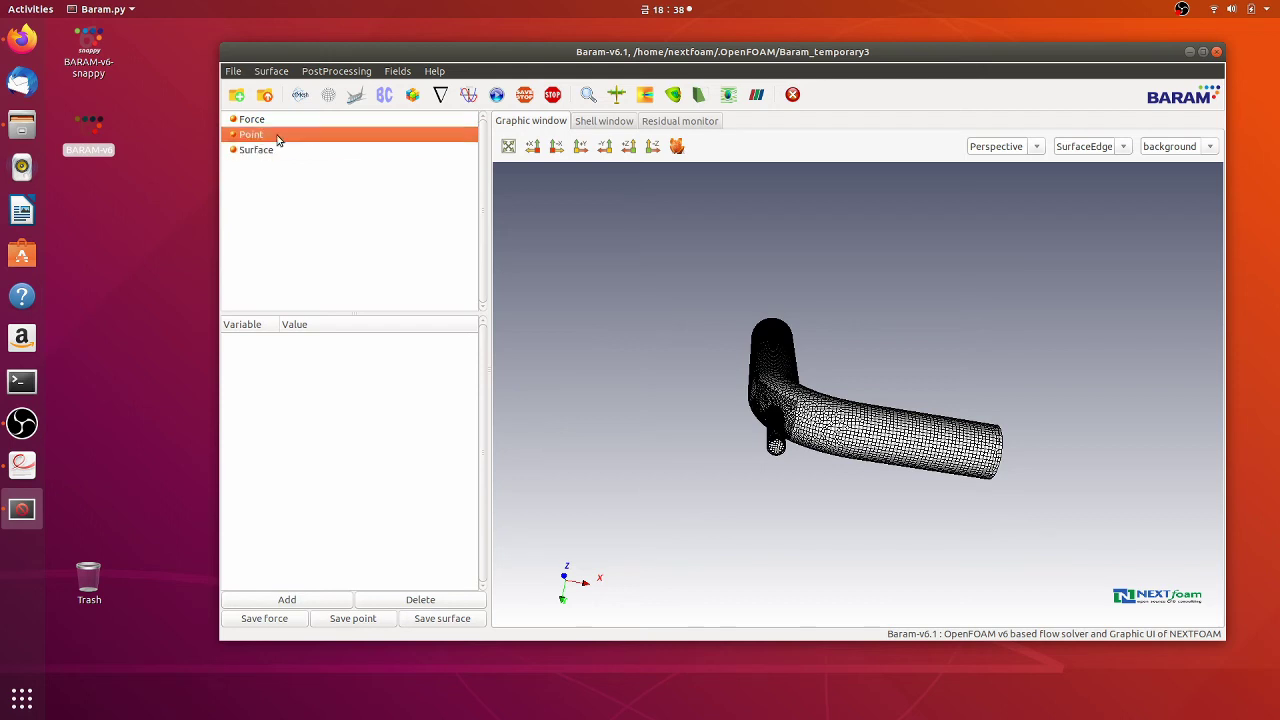
left_click(287, 600)
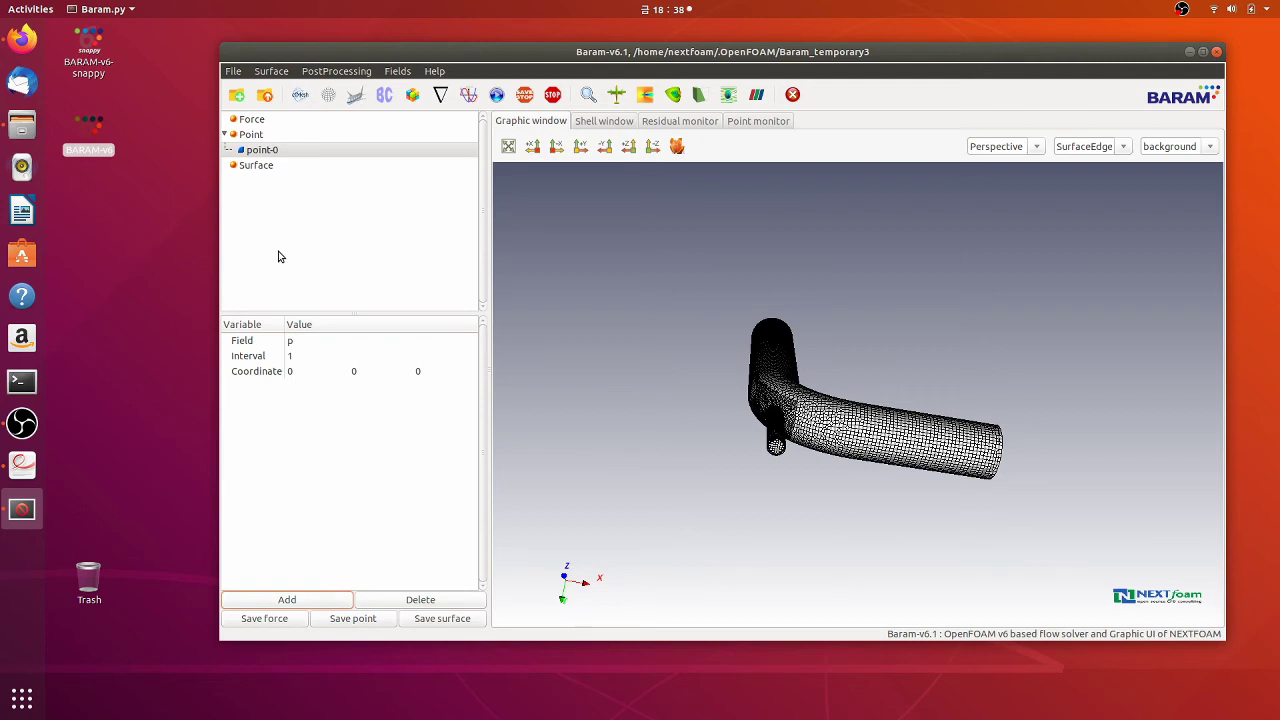
Set the point monitor's coordinate to 0 0 1, keeping field p and interval 1.
left_click(426, 373)
left_click(425, 372)
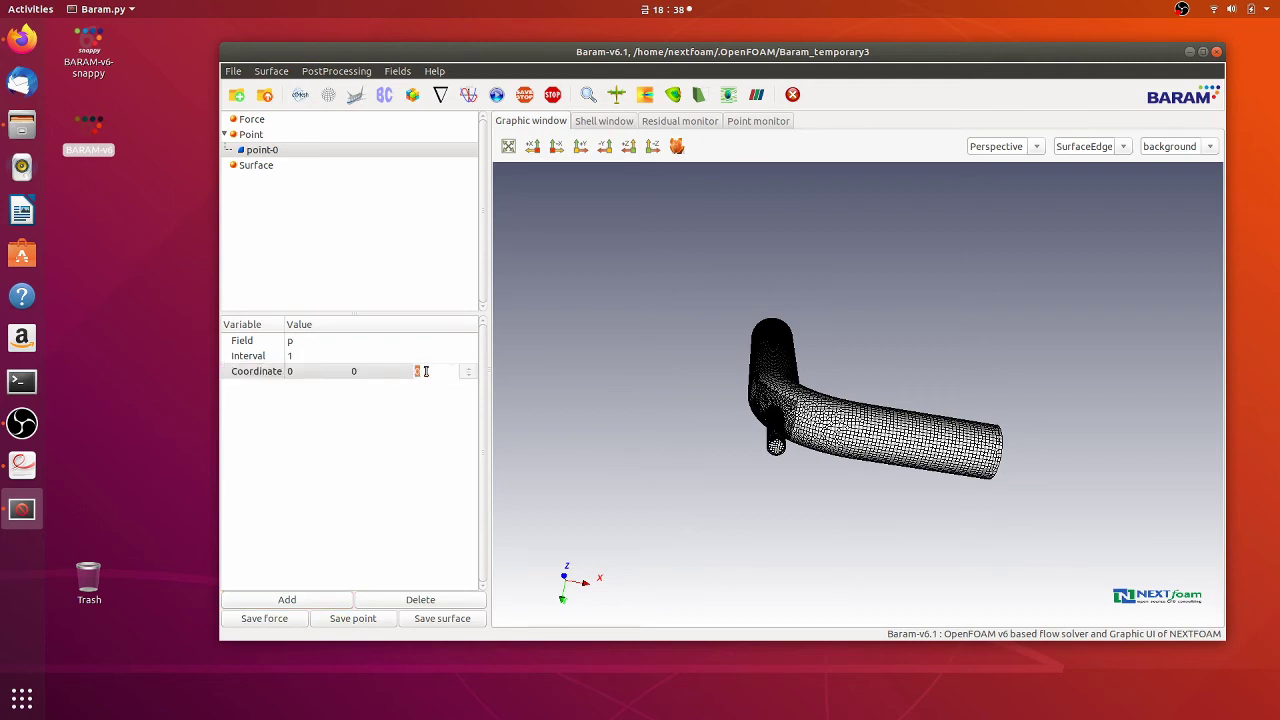
type("1")
key("Return")
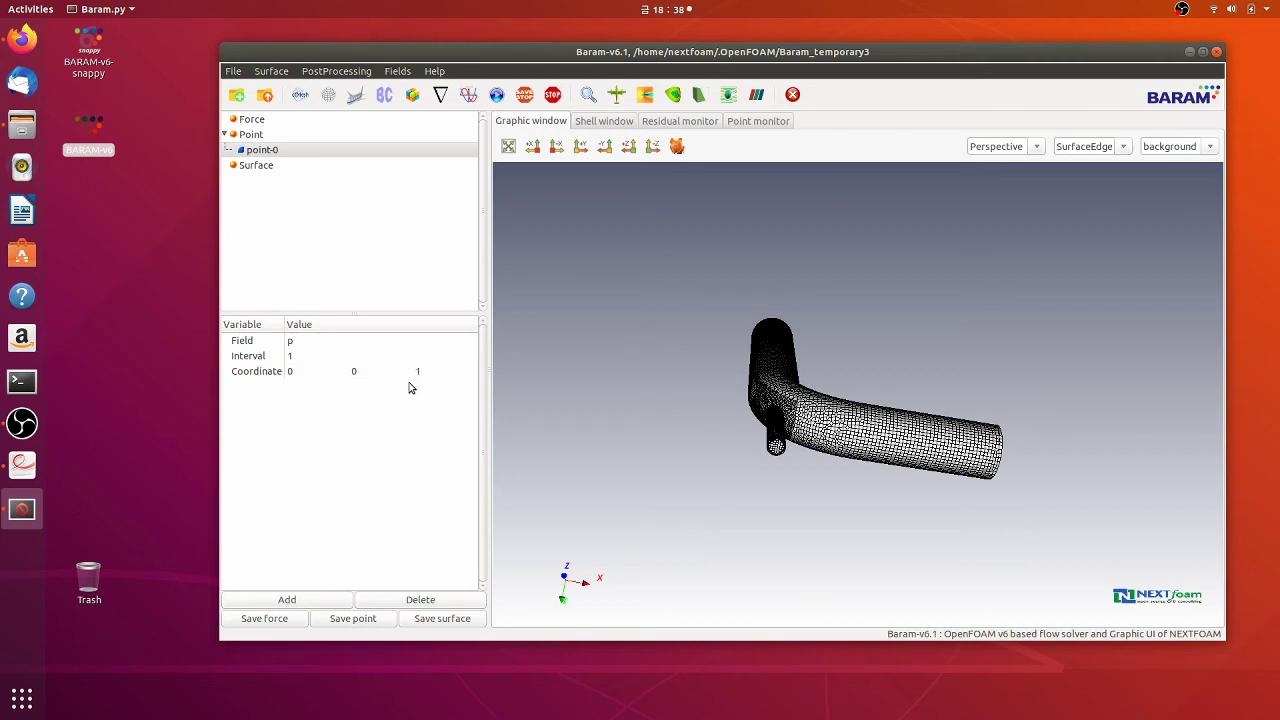
left_click(304, 348)
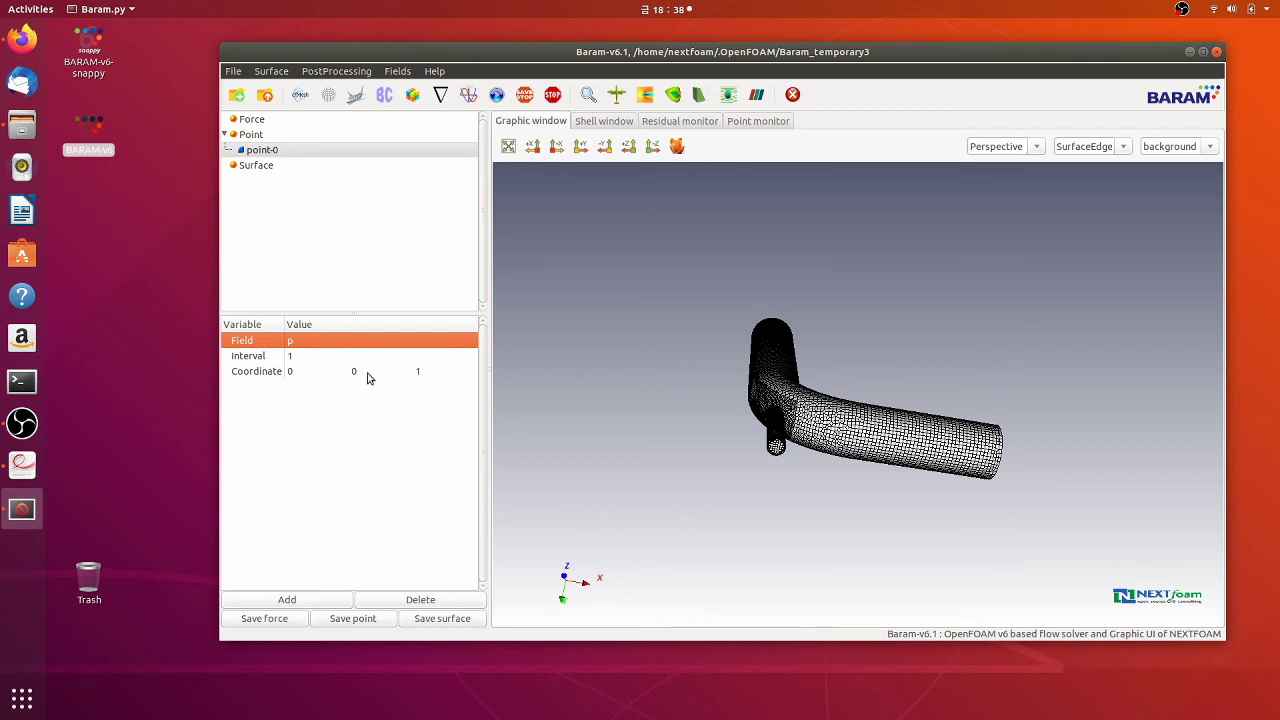
Review the run conditions, set the number of cores to 4, and start the simulation run.
left_click(497, 95)
left_click(497, 95)
left_click(322, 139)
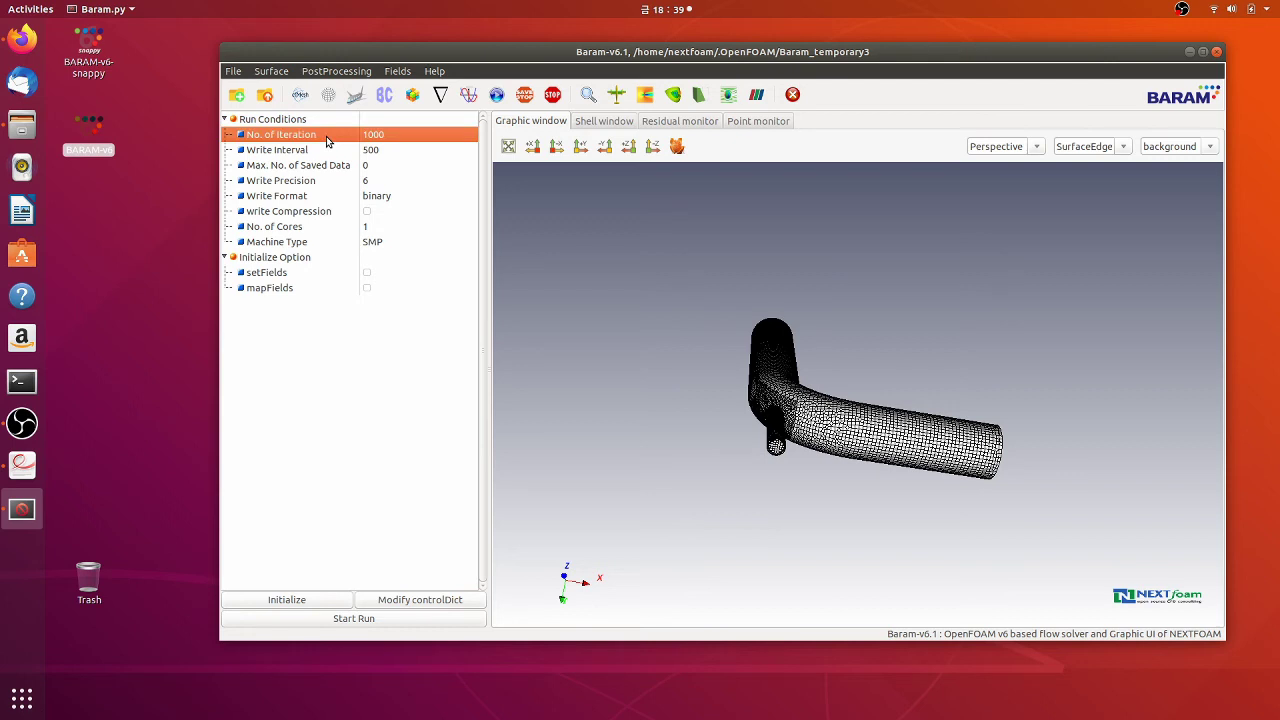
left_click(325, 153)
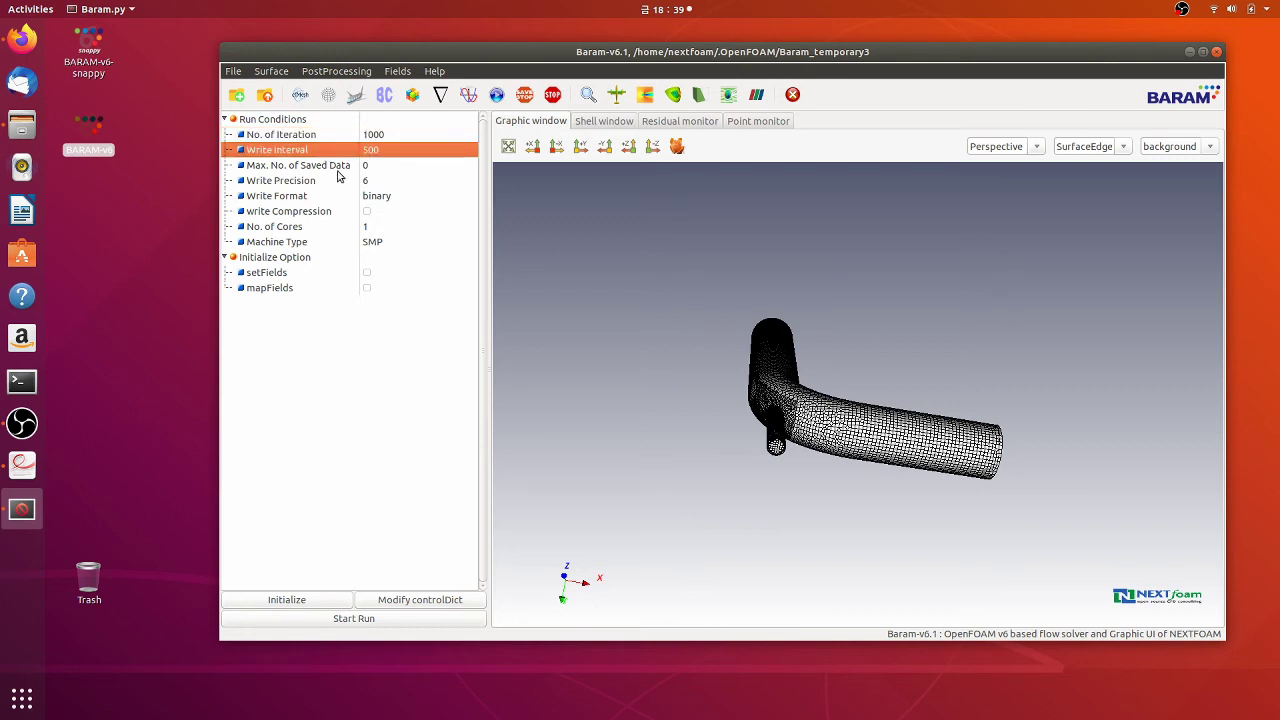
left_click(341, 167)
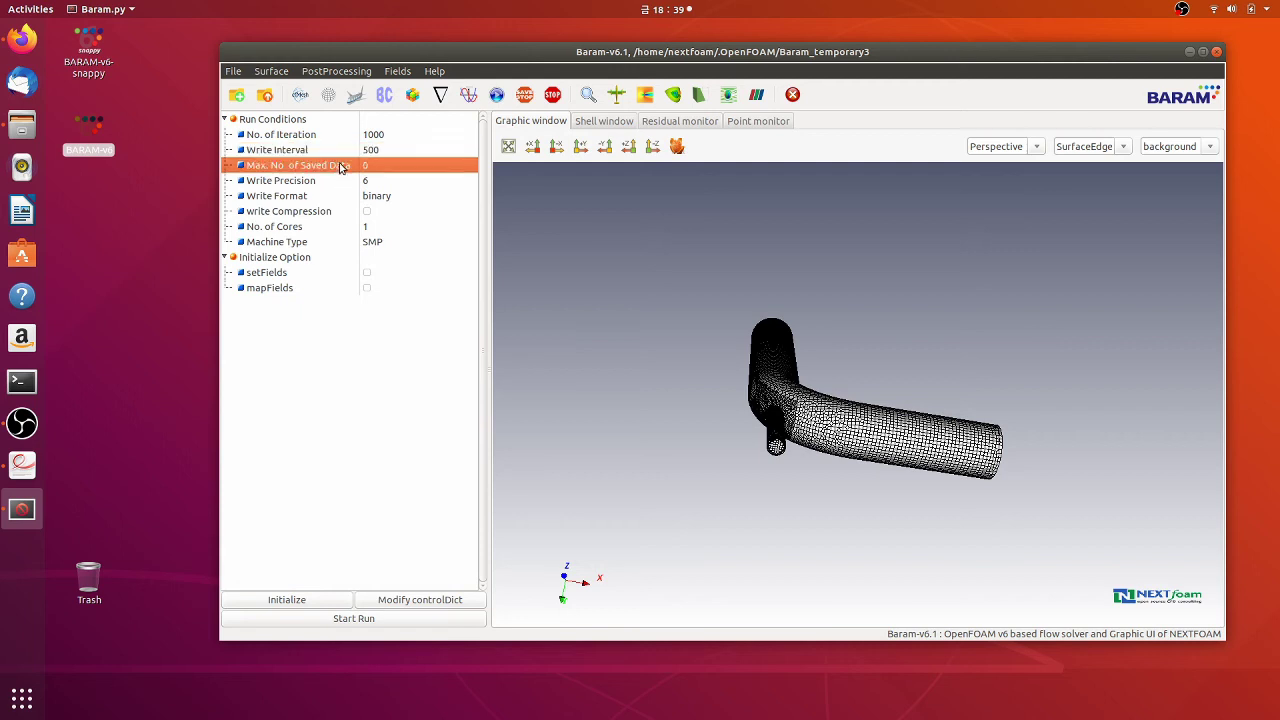
left_click(376, 229)
left_click(372, 226)
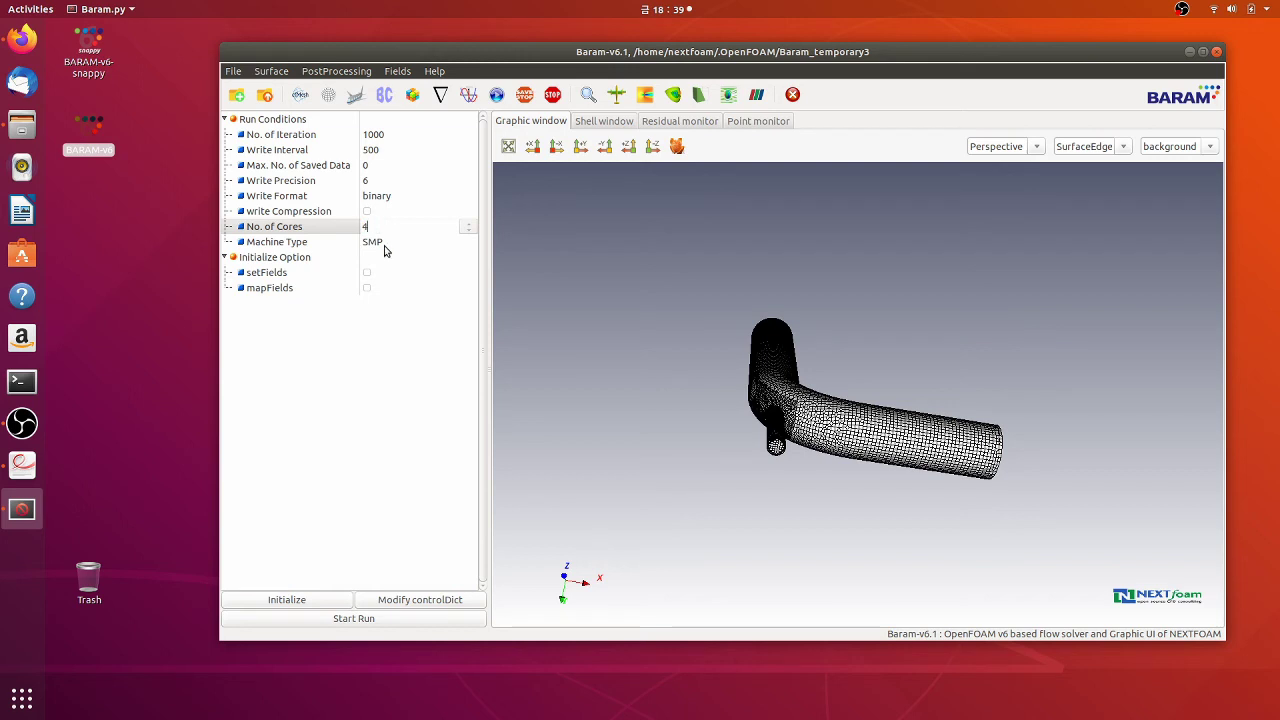
left_click(366, 390)
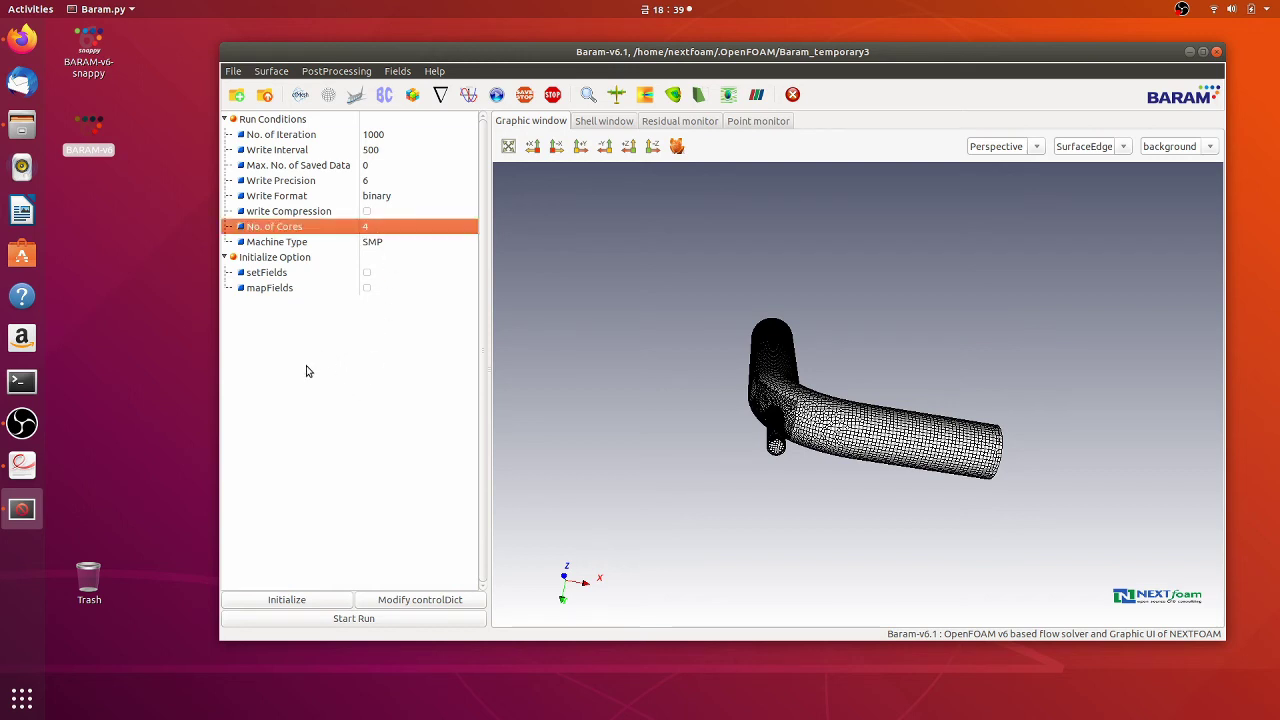
left_click(354, 618)
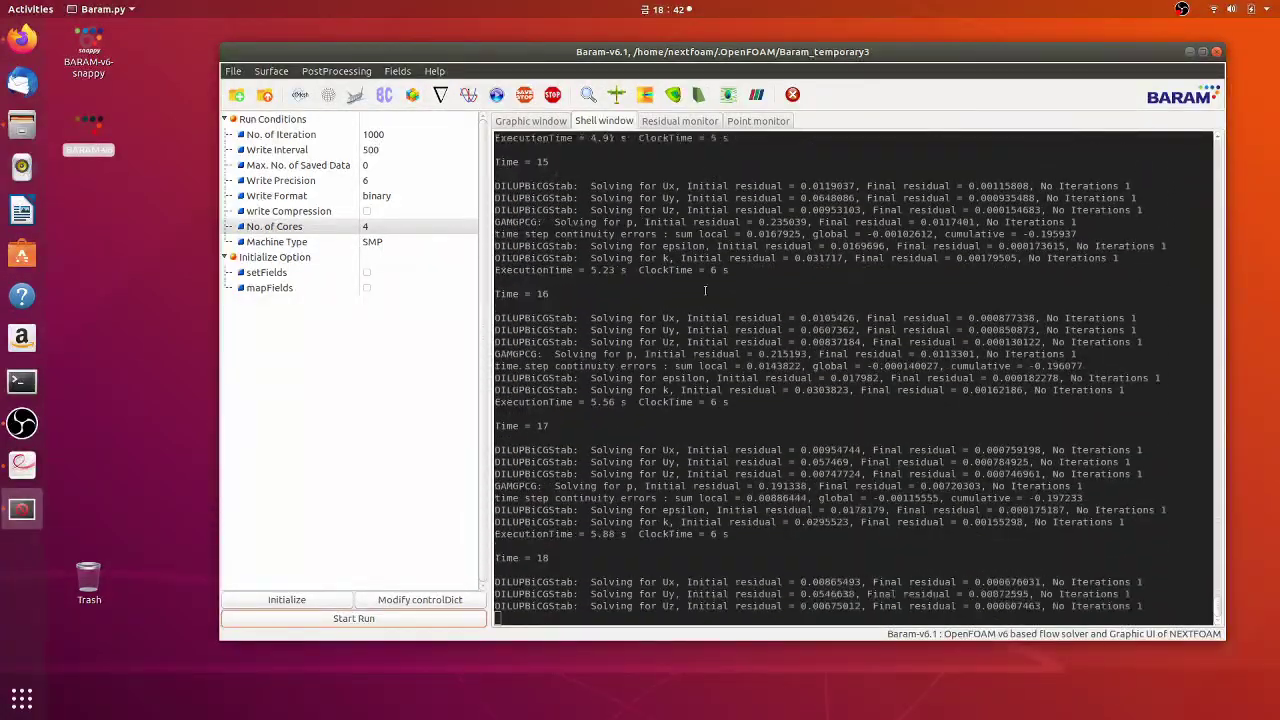
Check the residual plot, the point monitor plot and the solver log while the run progresses.
left_click(683, 122)
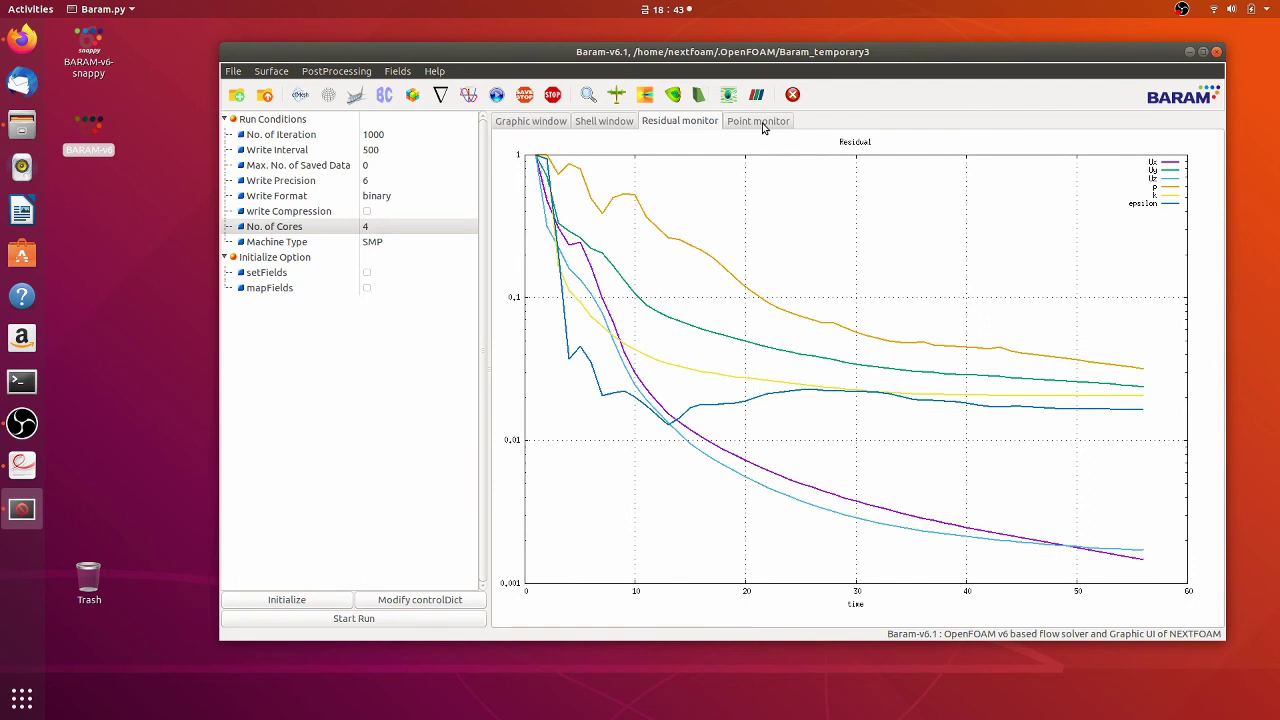
left_click(762, 128)
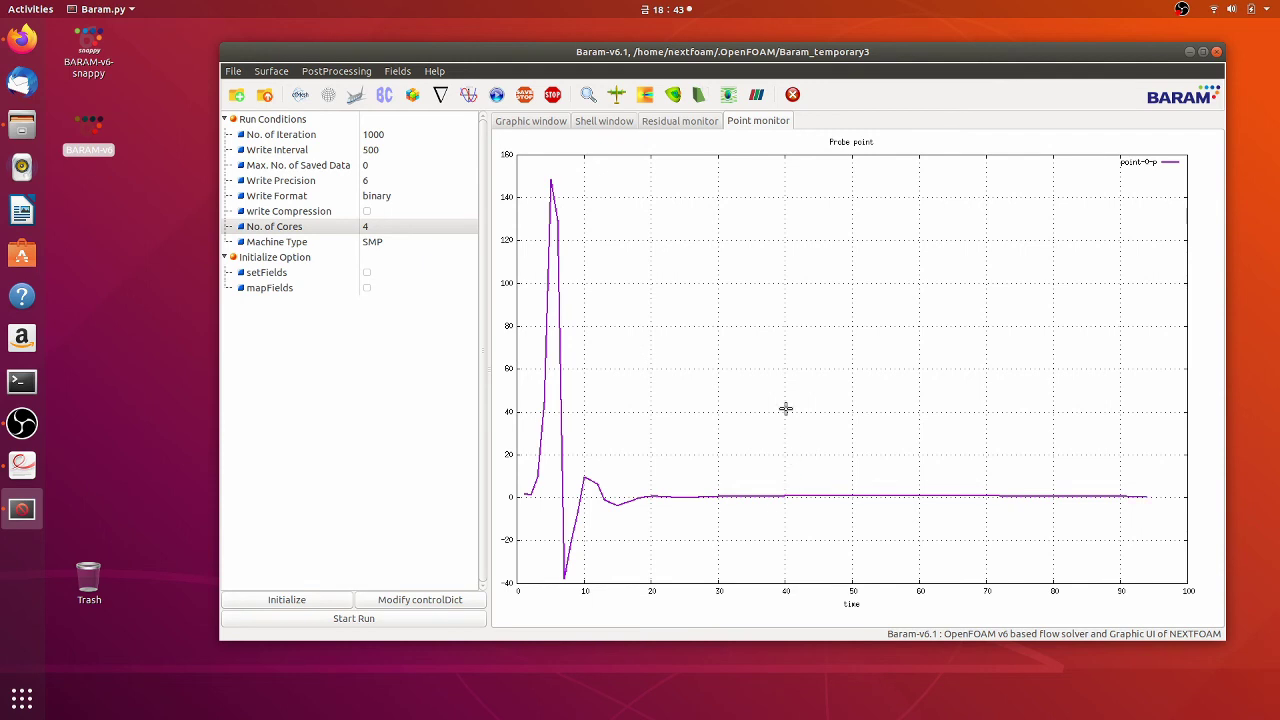
left_click(674, 124)
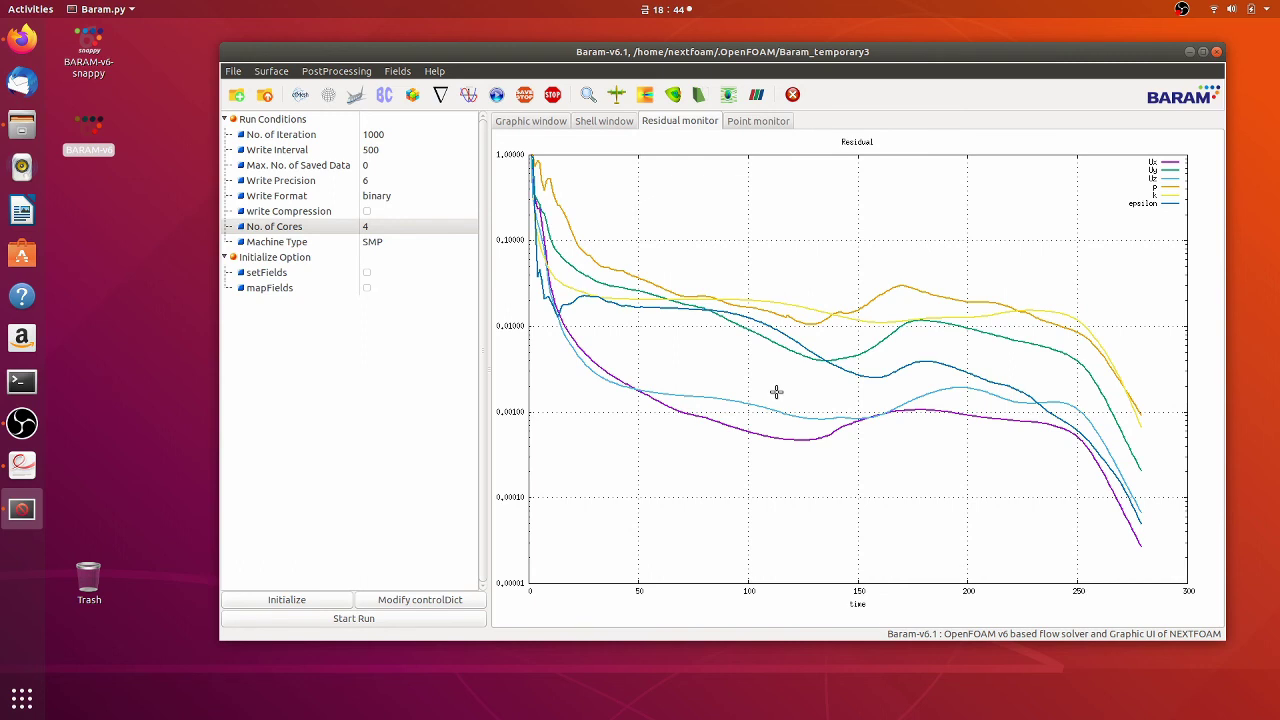
left_click(601, 122)
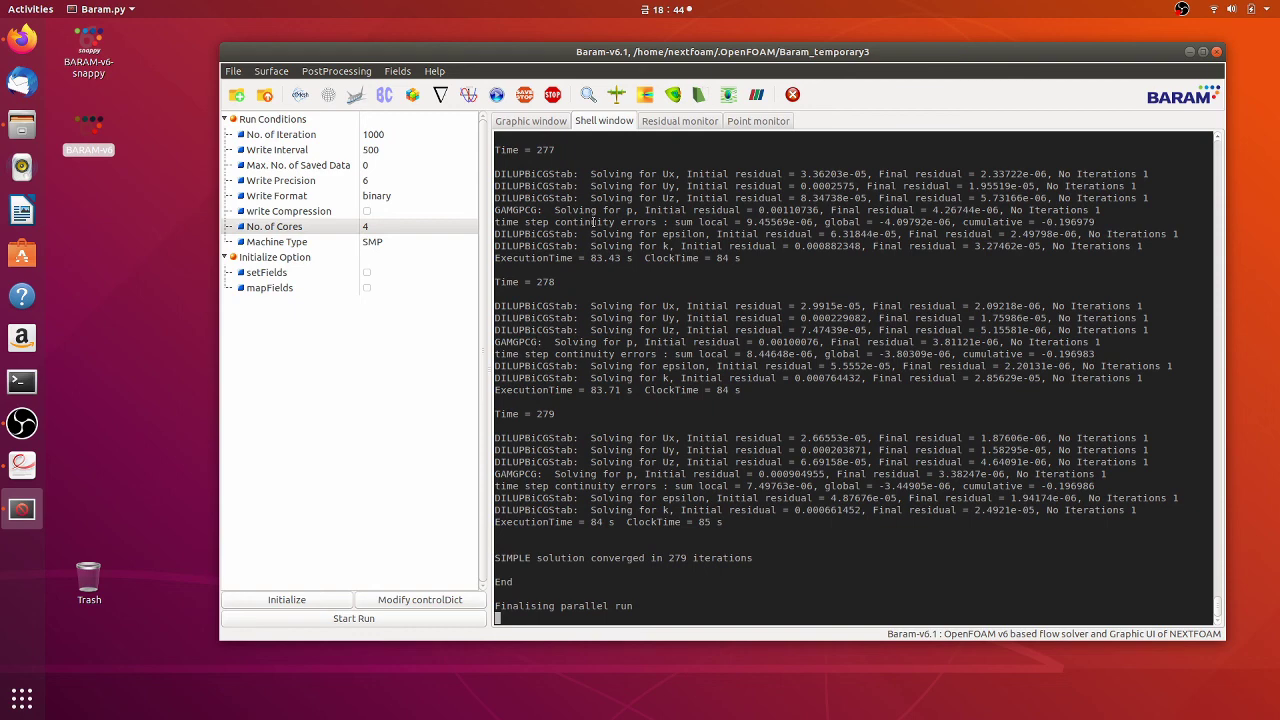
Show the wall patch in the surface post-processing display with scalar p.
left_click(615, 98)
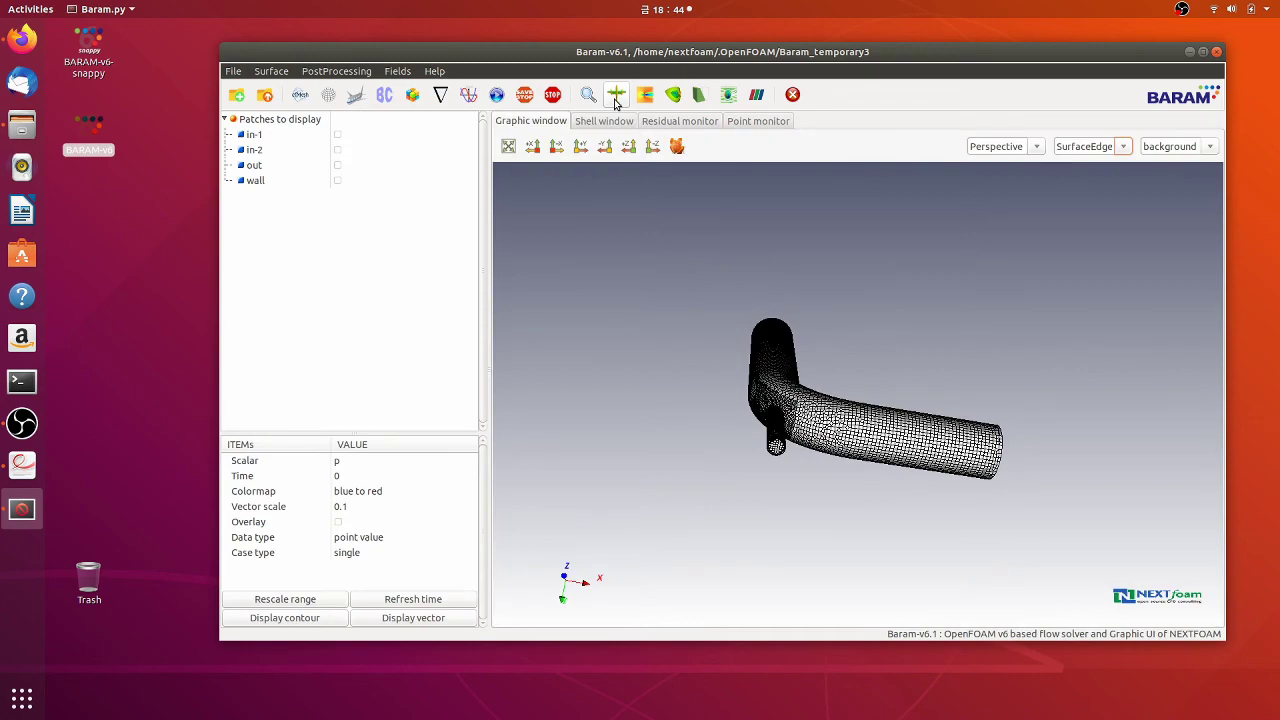
left_click_drag(680, 290, 615, 497)
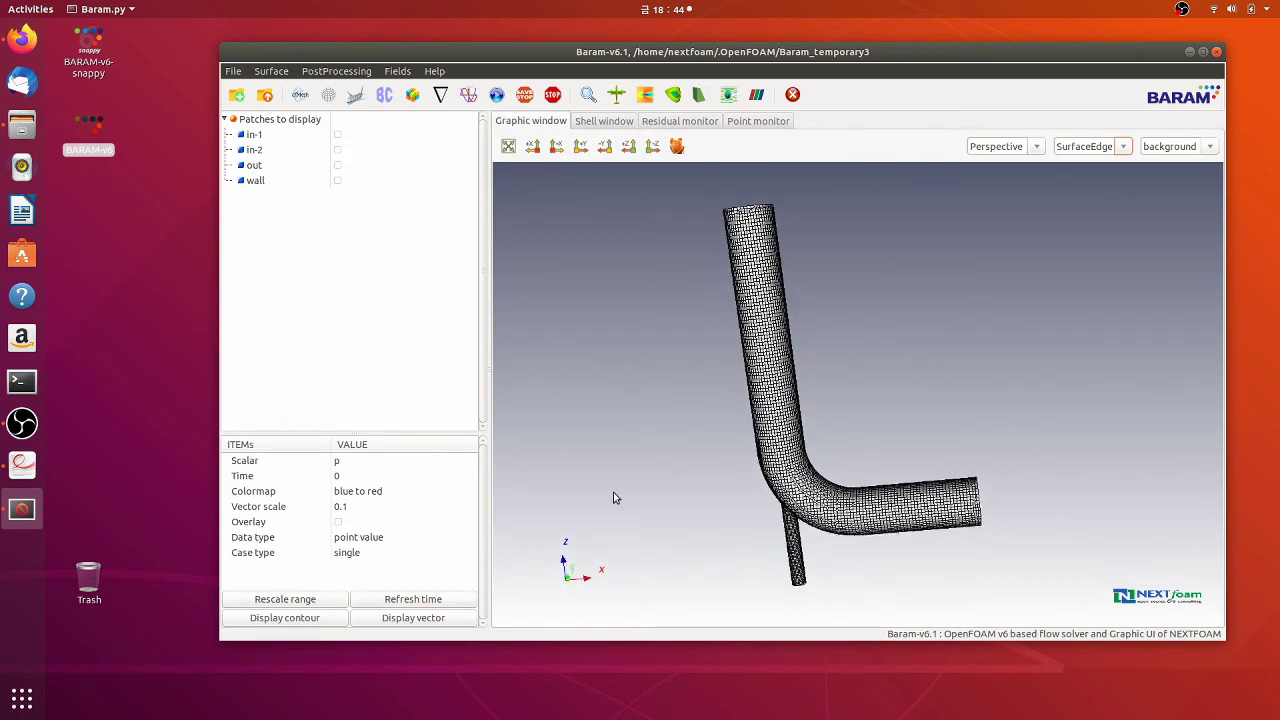
left_click(337, 182)
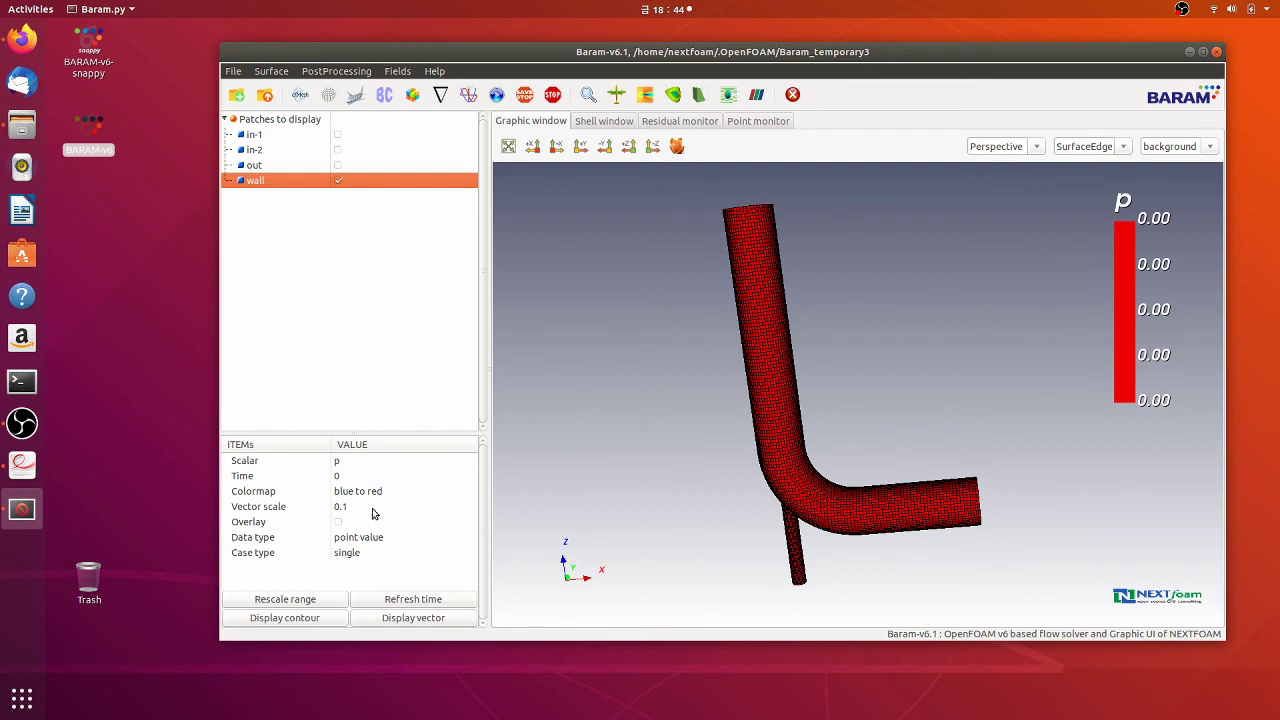
left_click(339, 462)
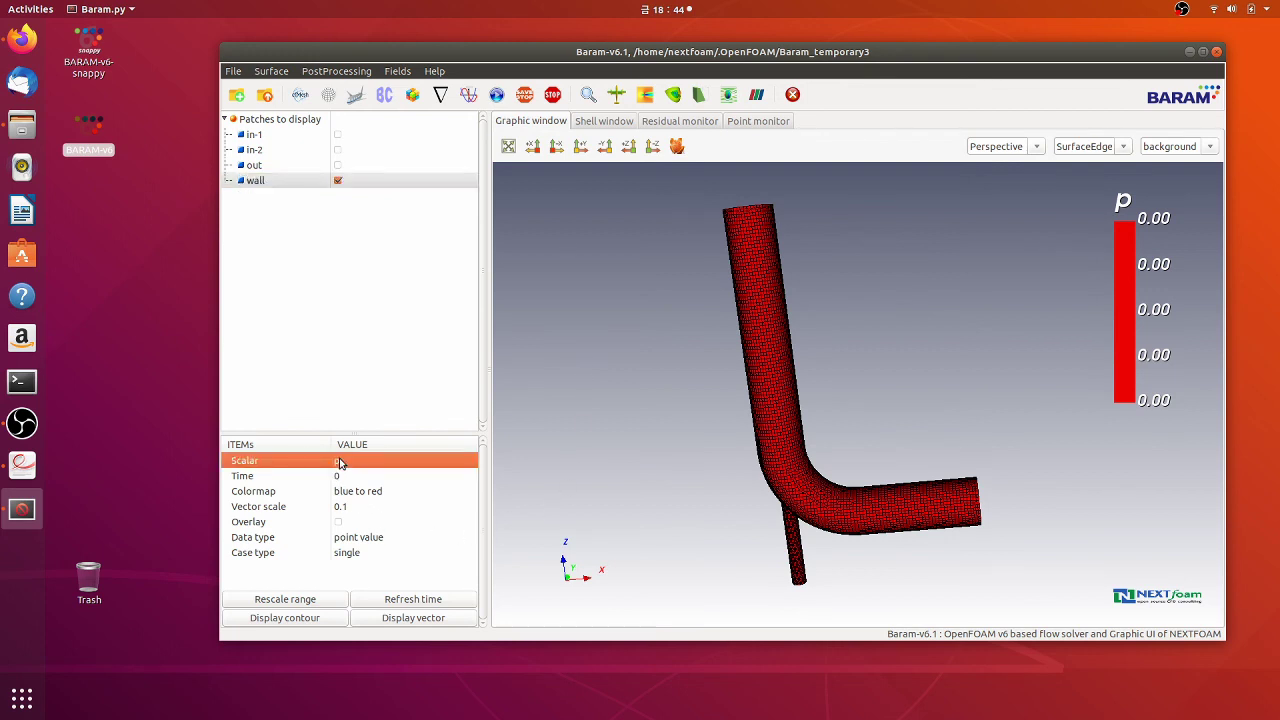
left_click(339, 462)
left_click(342, 464)
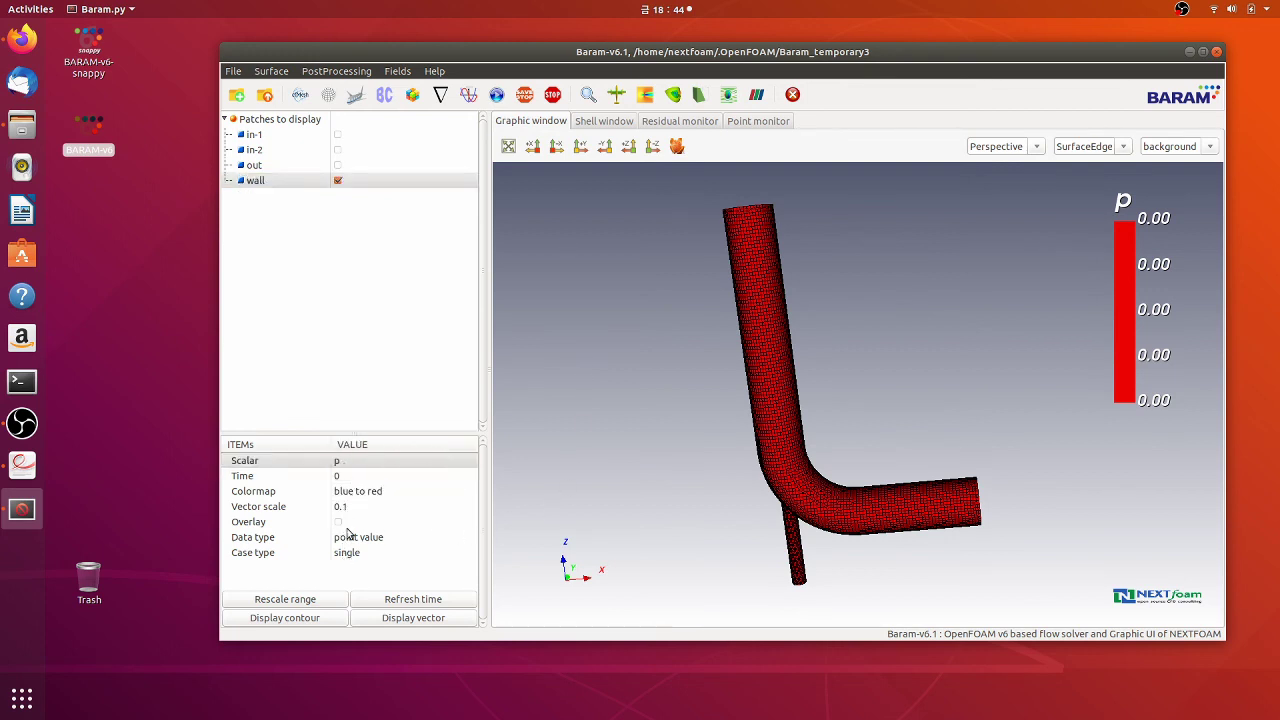
Set the surface display's time to 279 and its case type to parallel.
left_click(355, 476)
left_click(357, 477)
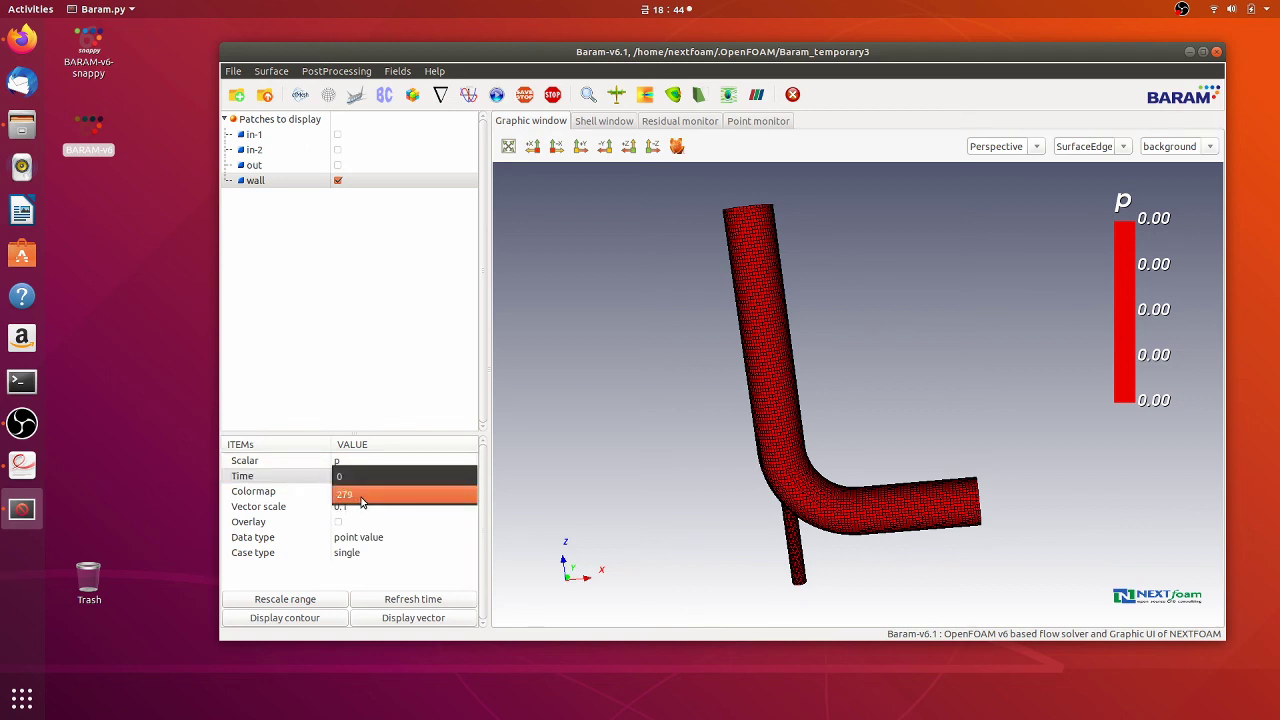
left_click(362, 496)
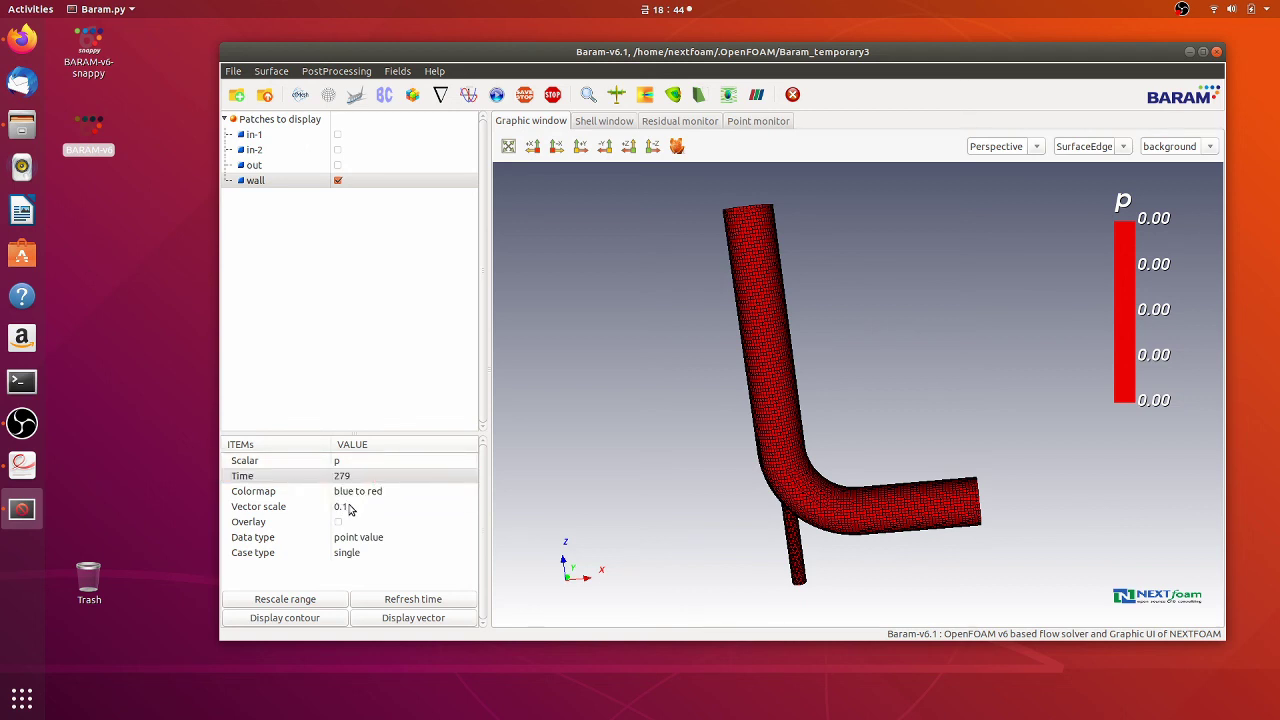
left_click(352, 557)
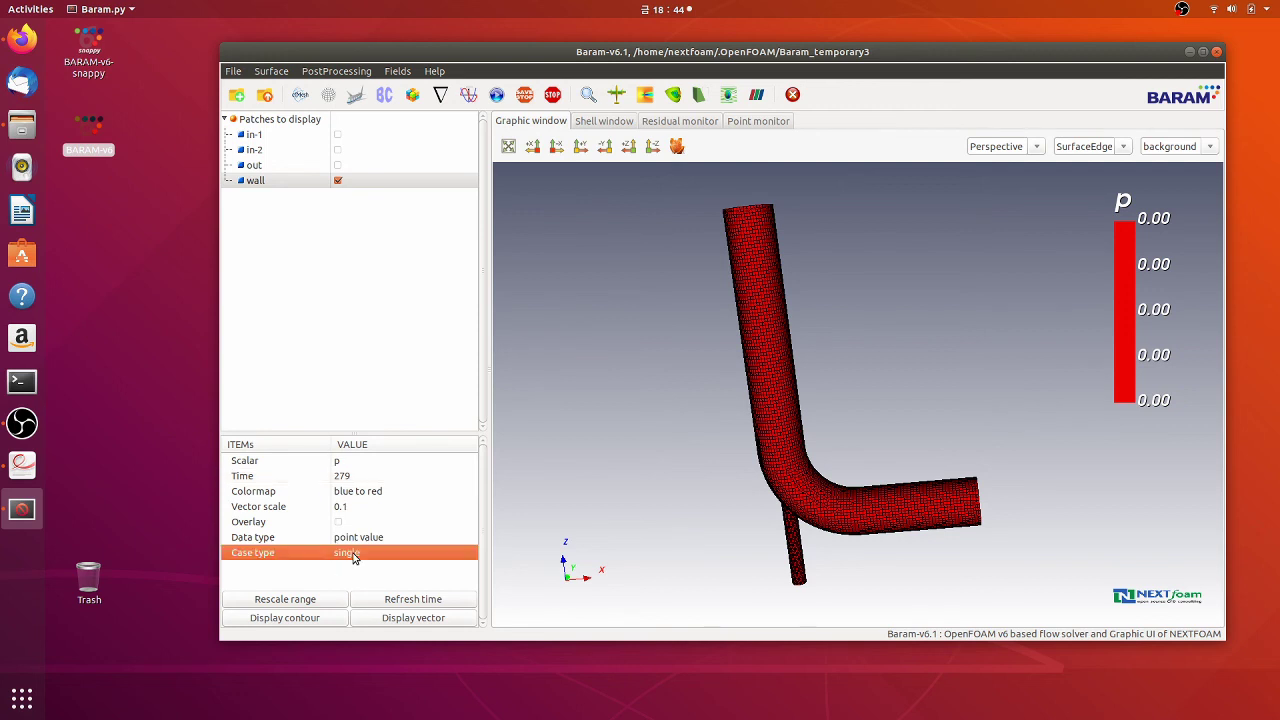
left_click(352, 557)
left_click(360, 571)
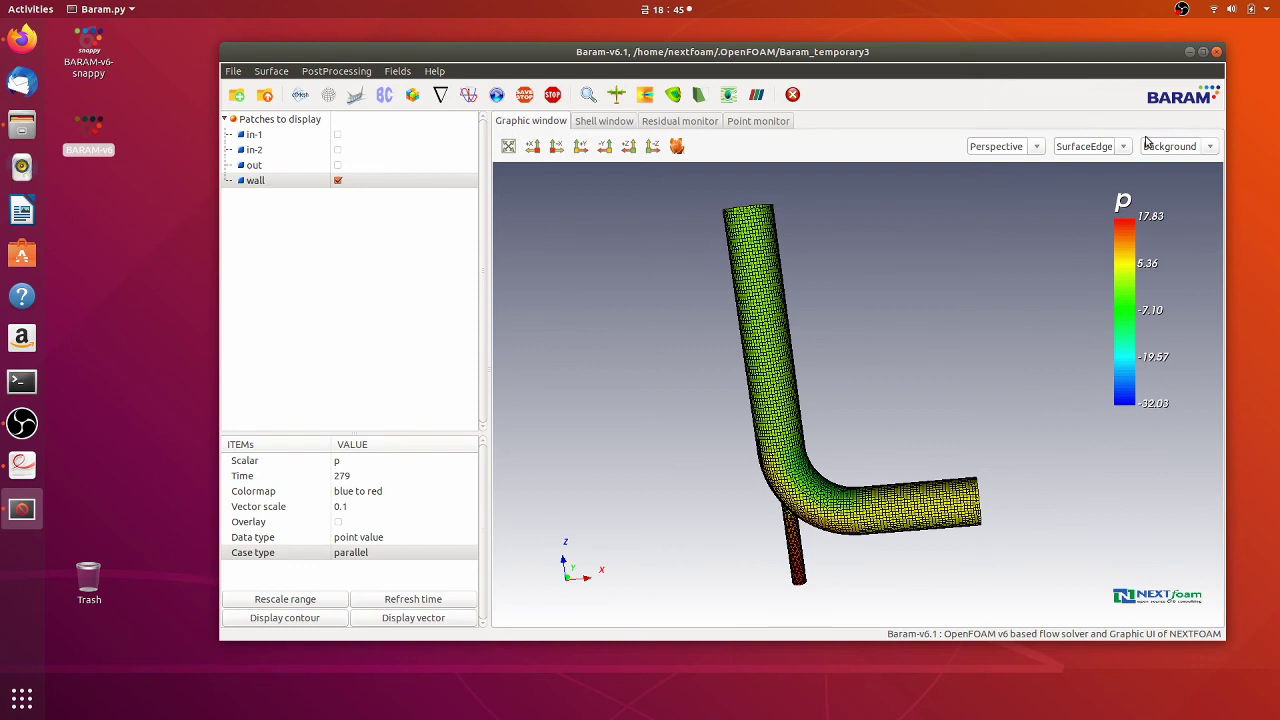
Switch the pipe's display style to Surface and view the wall pressure contour from another angle.
left_click(1093, 147)
left_click(1095, 166)
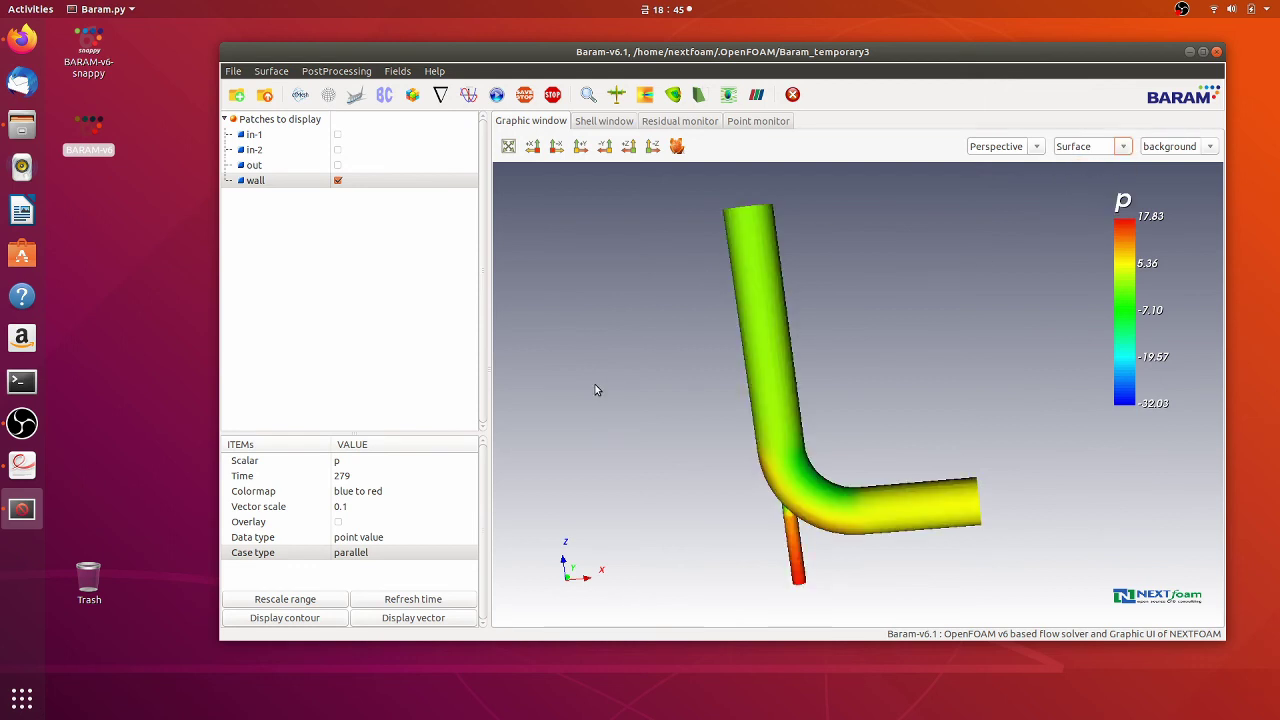
left_click_drag(595, 384, 710, 393)
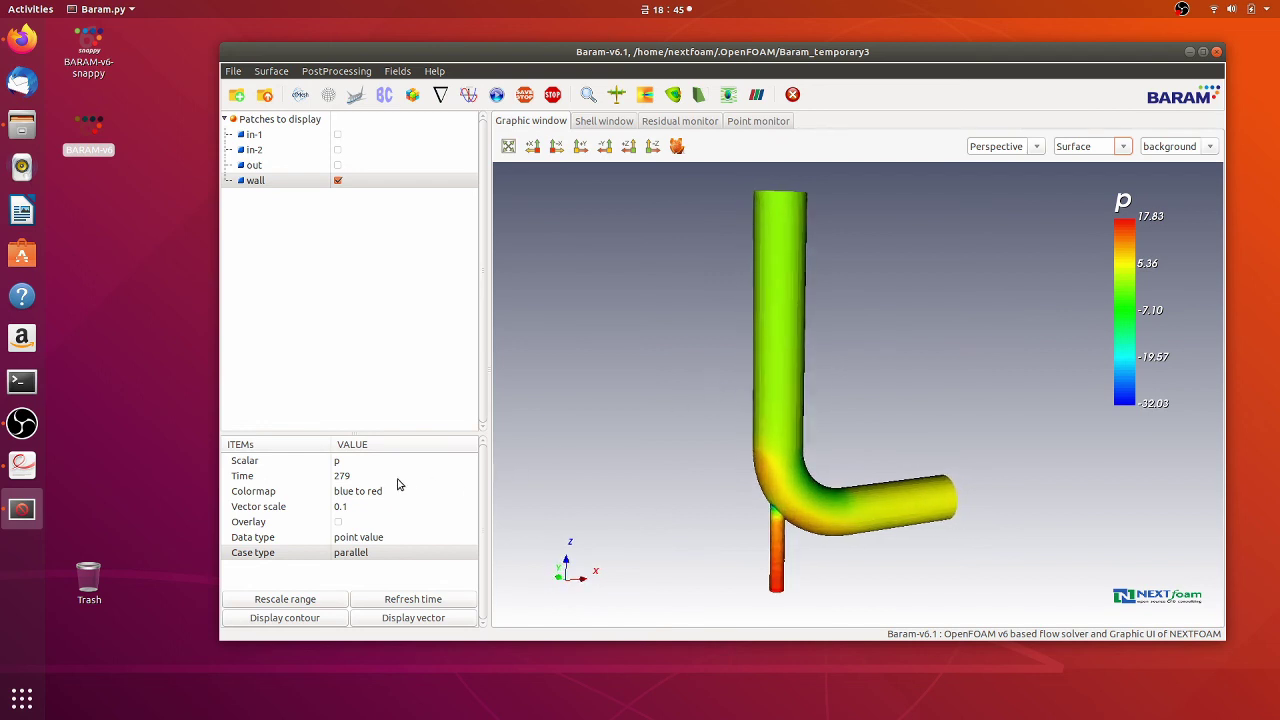
Open the plane post-processing settings and add four cutting planes.
left_click(646, 95)
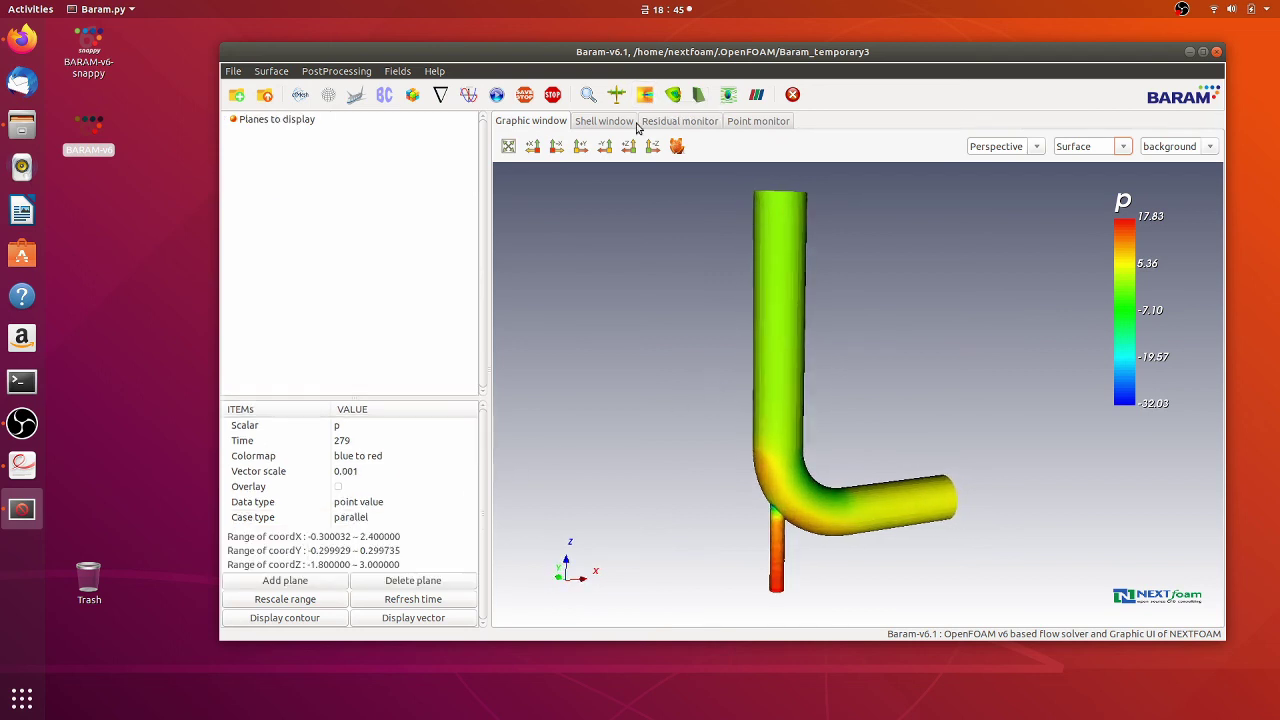
left_click_drag(686, 352, 645, 412)
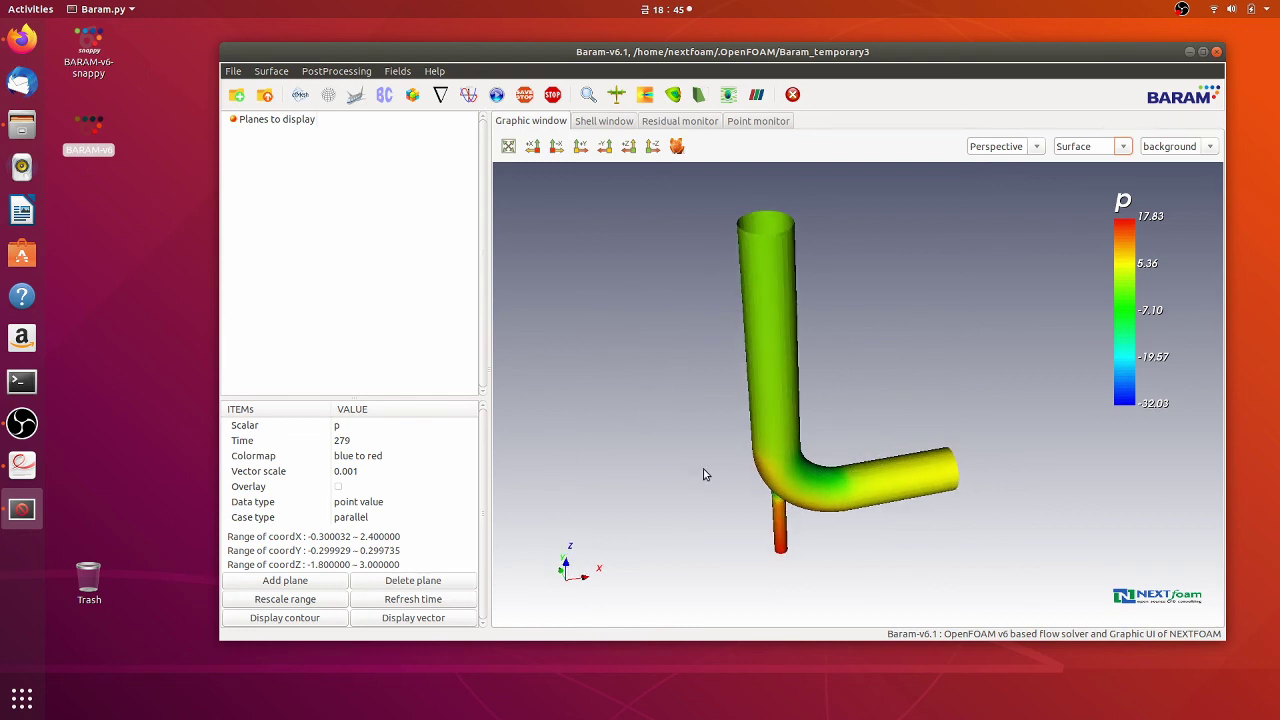
left_click_drag(637, 477, 681, 460)
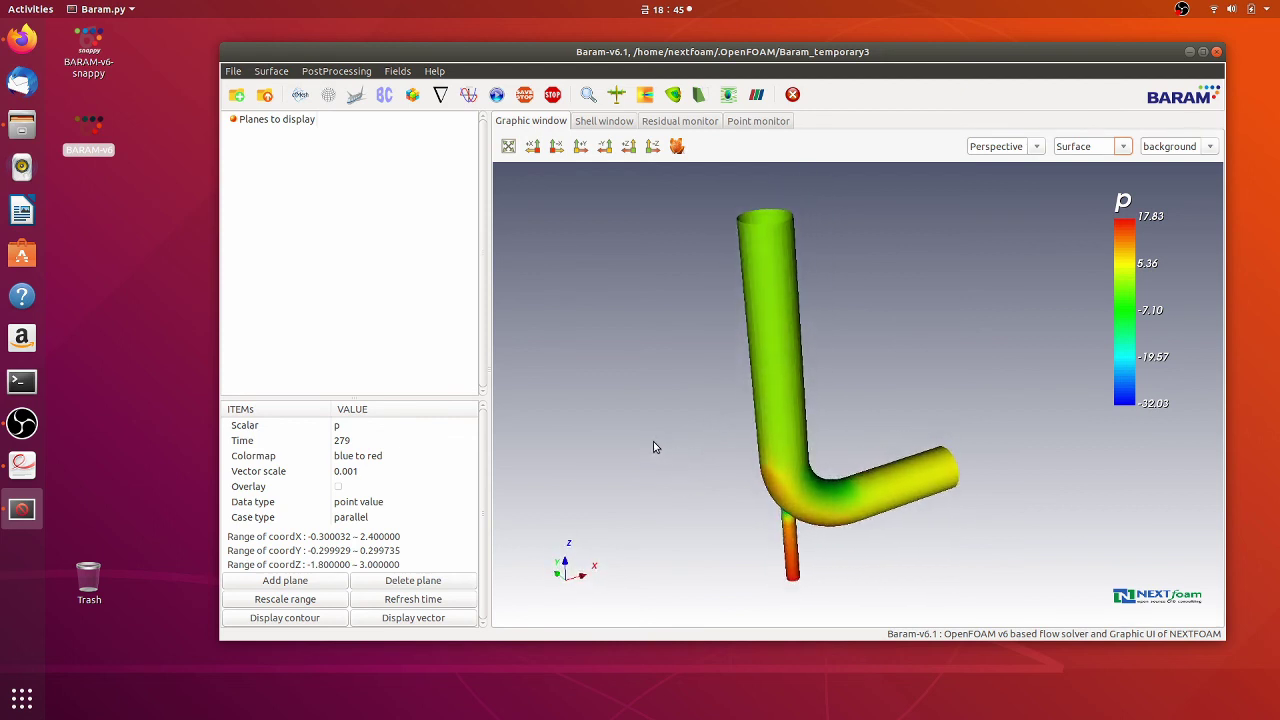
left_click(285, 580)
left_click(285, 580)
left_click(285, 580)
left_click(285, 580)
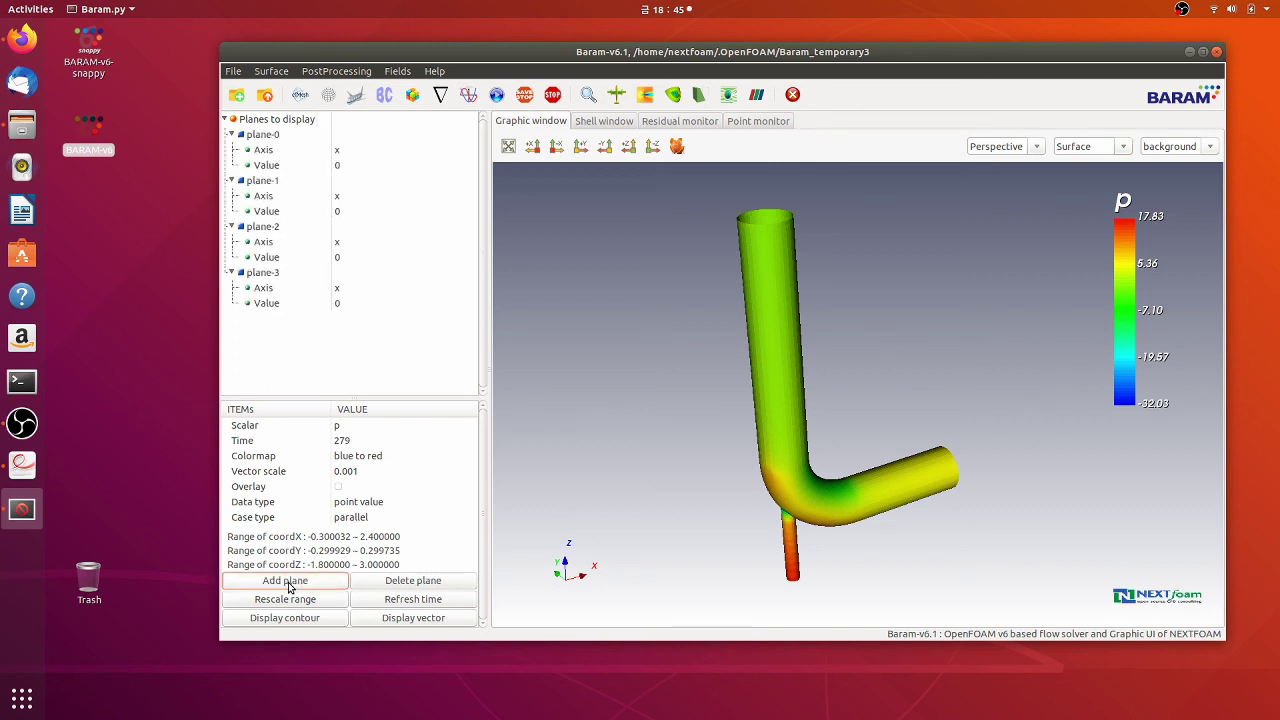
Set plane-0 to the y axis and plane-1 to the z axis, both at value 0.
left_click(342, 152)
left_click(342, 151)
left_click(343, 165)
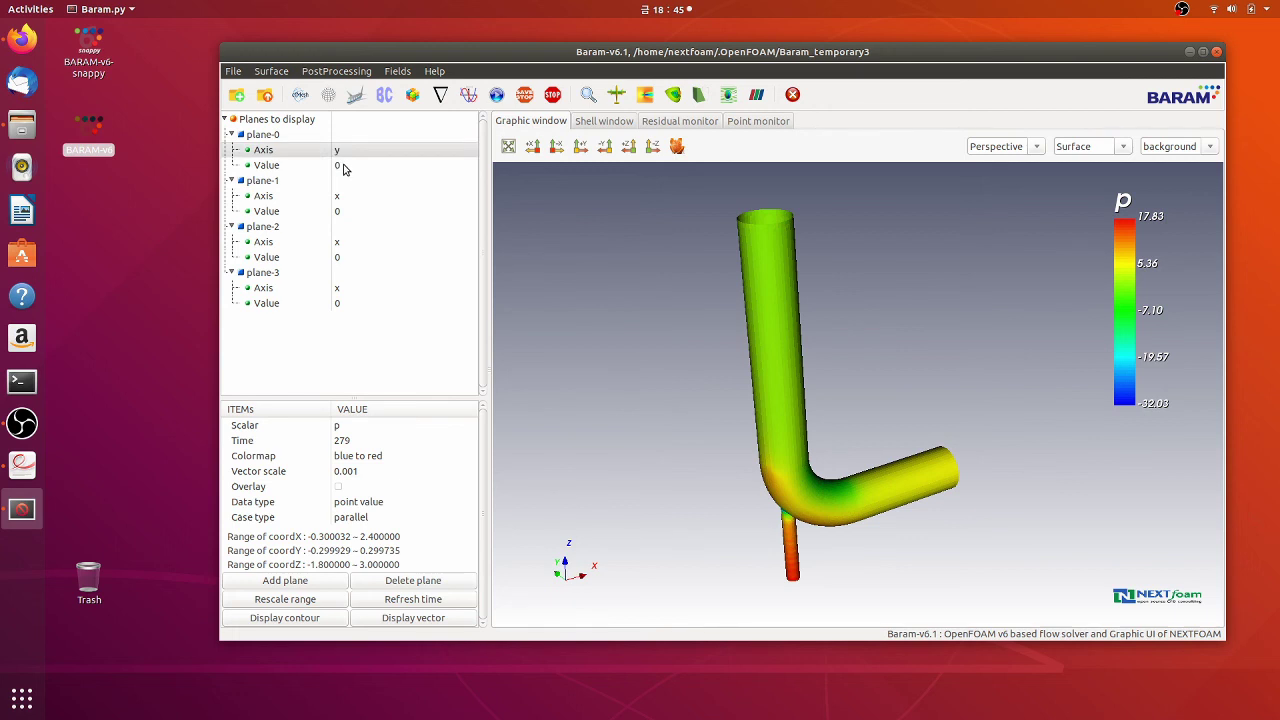
left_click(345, 198)
left_click(343, 199)
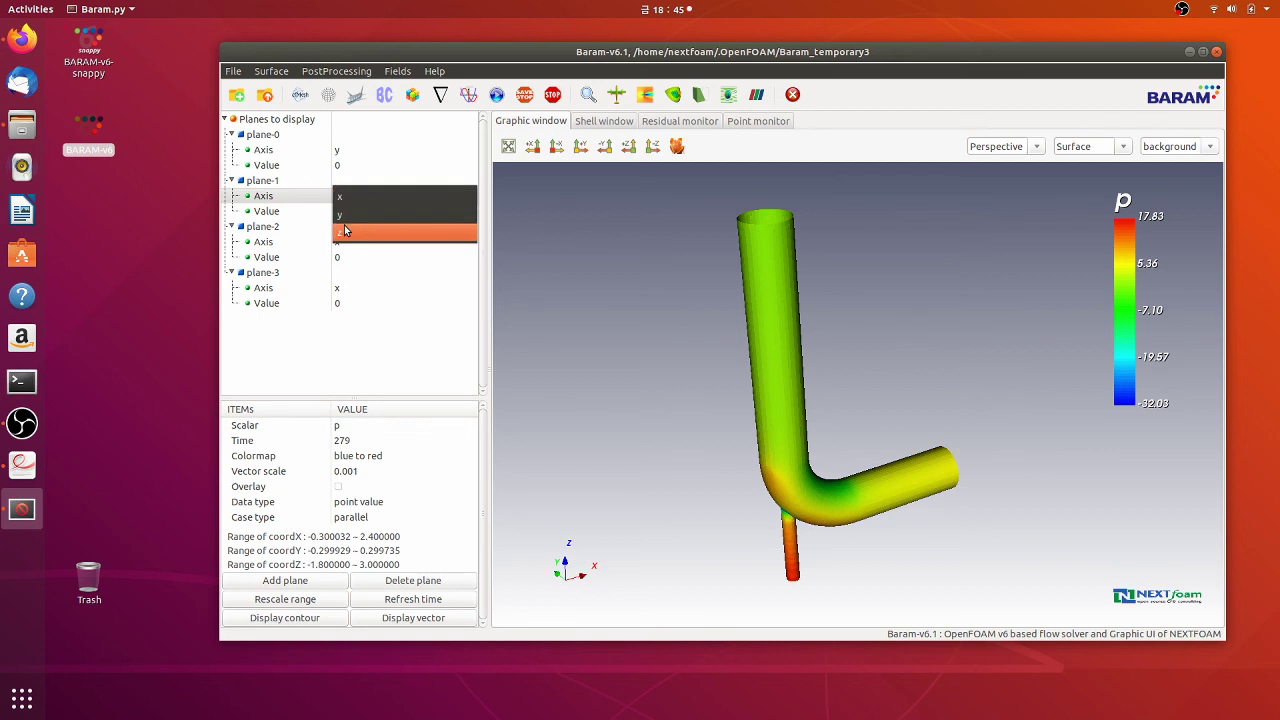
left_click(344, 231)
left_click(343, 211)
Set plane-2 to the z axis with value 1.
left_click(341, 243)
left_click(342, 243)
left_click(347, 284)
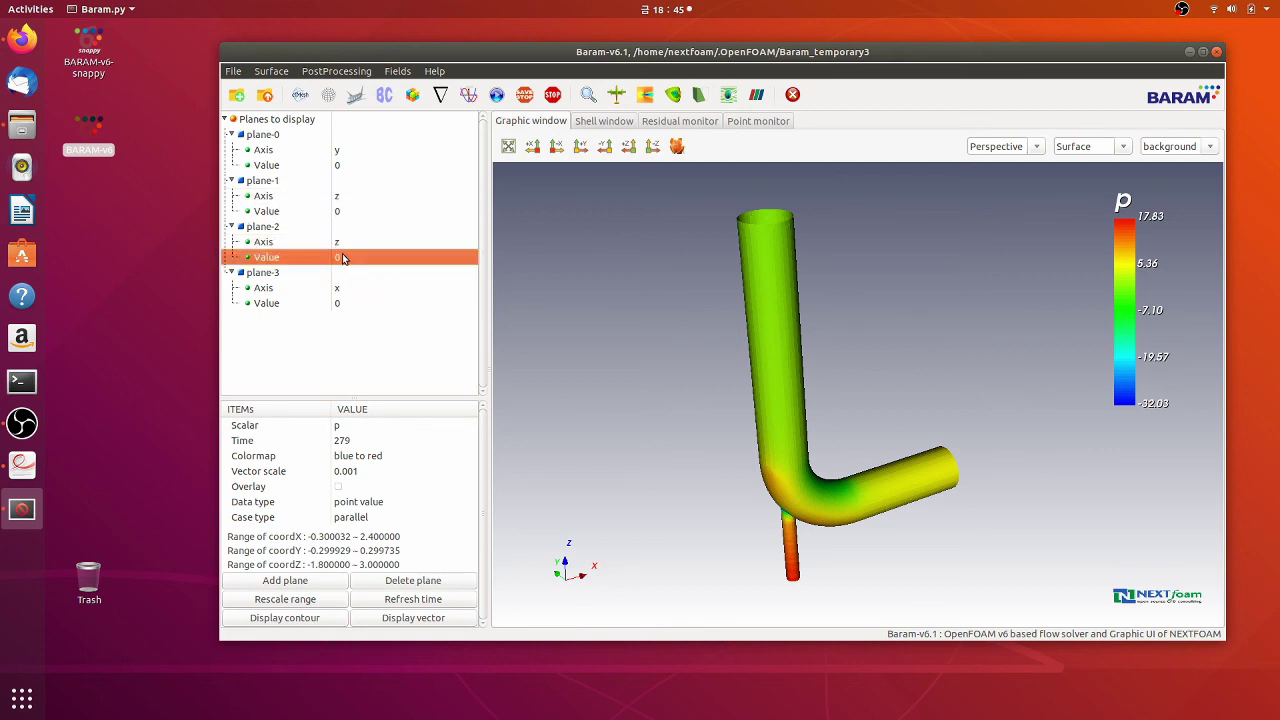
double_click(341, 258)
type("1")
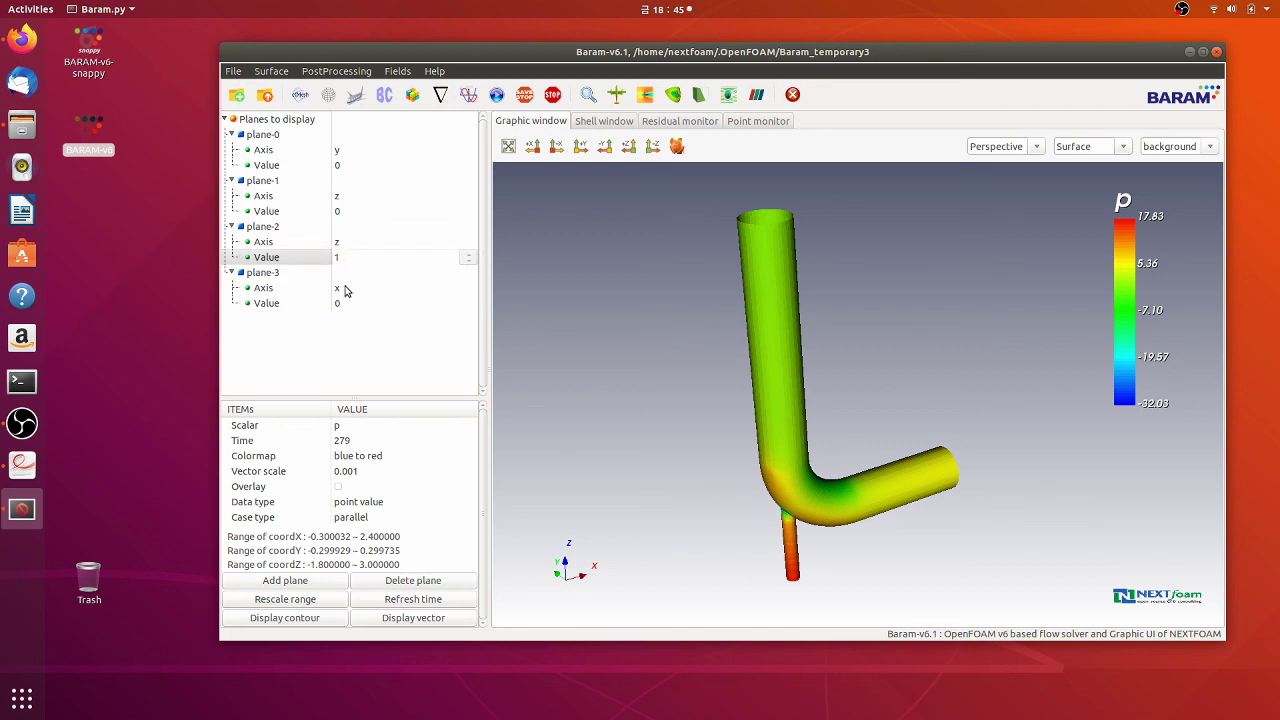
Set plane-3 to the z axis with value 2.
left_click(344, 289)
left_click(344, 289)
left_click(350, 330)
left_click(341, 304)
double_click(341, 305)
type("2")
key("Return")
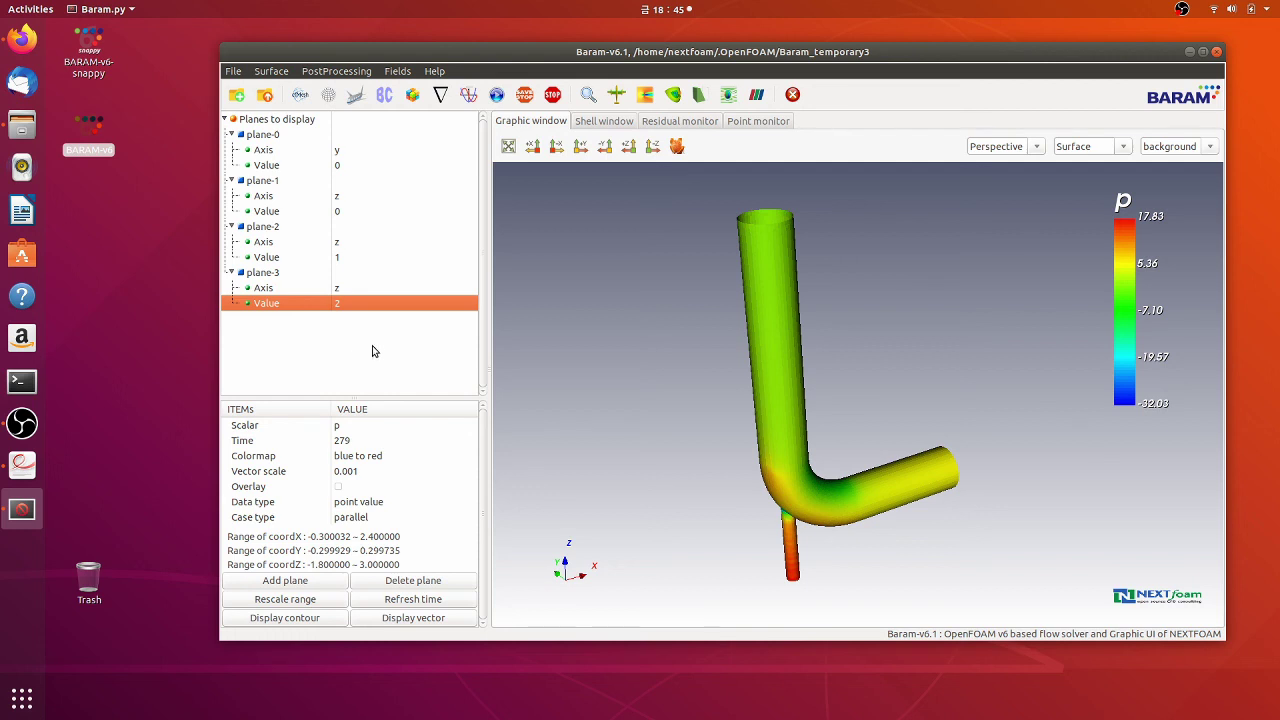
Display the pressure contour on the four cutting planes and view them from the side.
left_click(300, 621)
left_click_drag(646, 503, 606, 474)
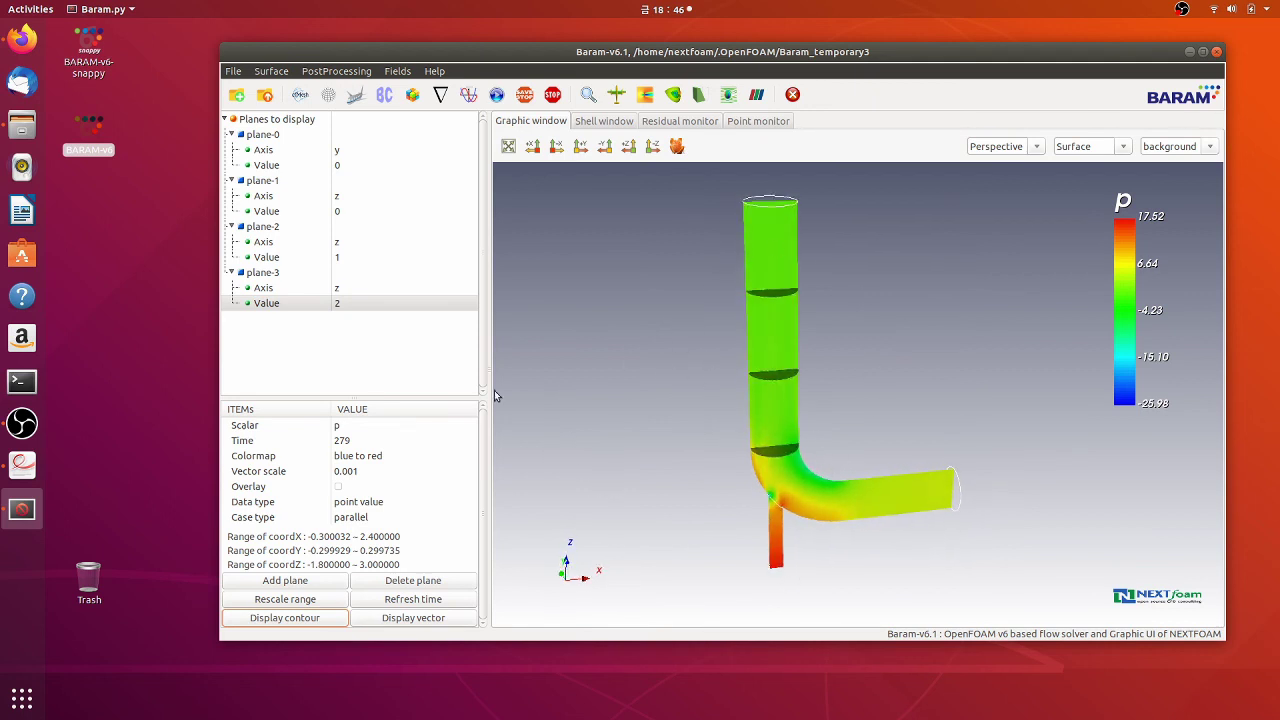
Switch the contour scalar on the four cutting planes to Umag.
left_click(345, 429)
left_click(345, 429)
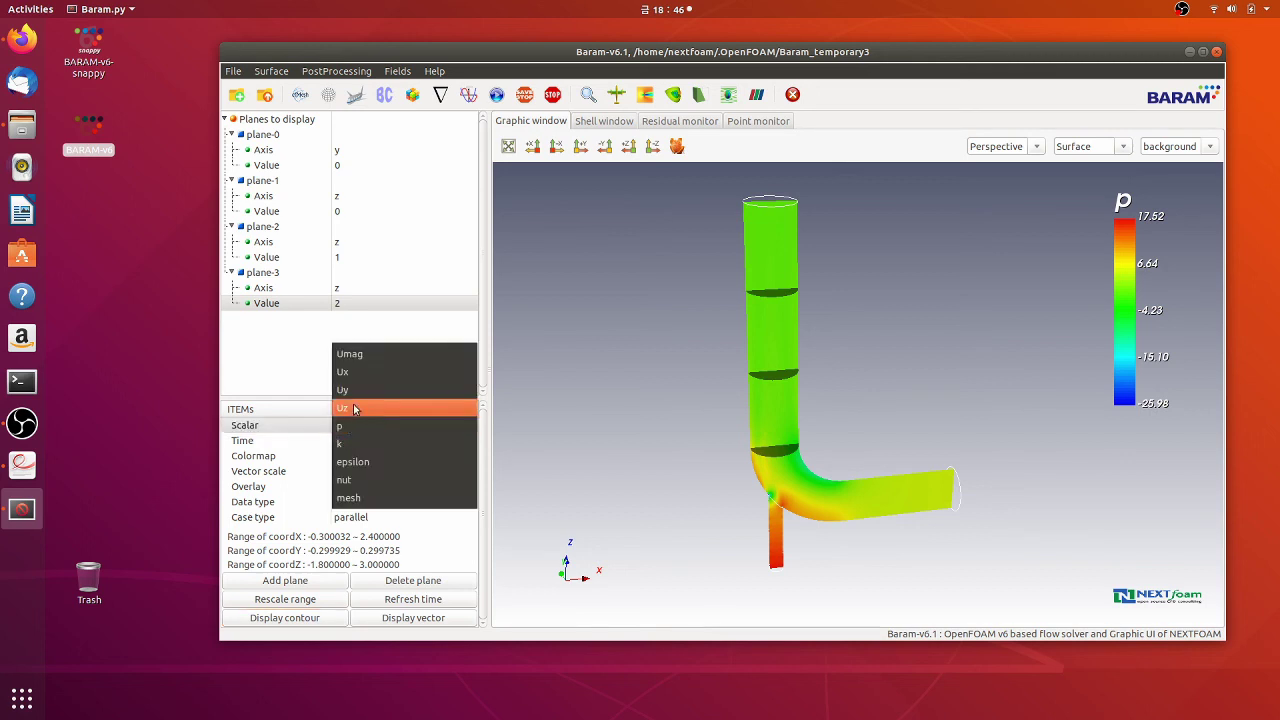
left_click(378, 354)
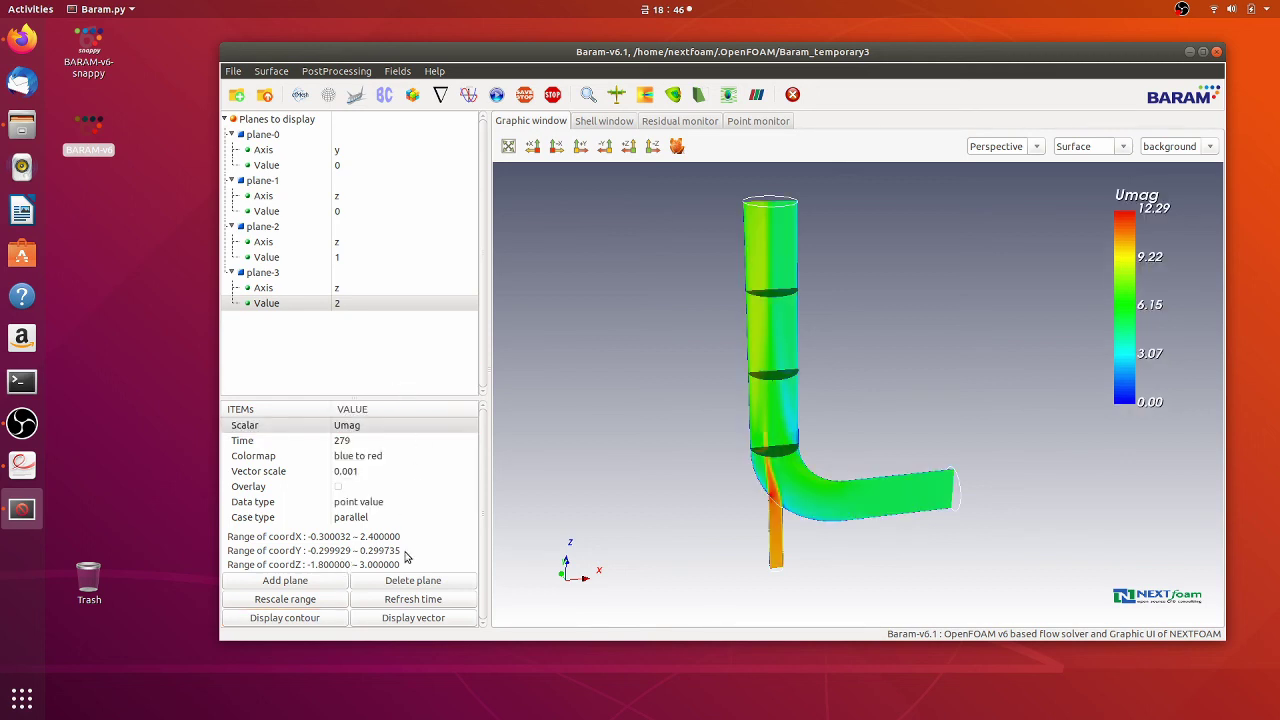
left_click_drag(716, 425, 696, 409)
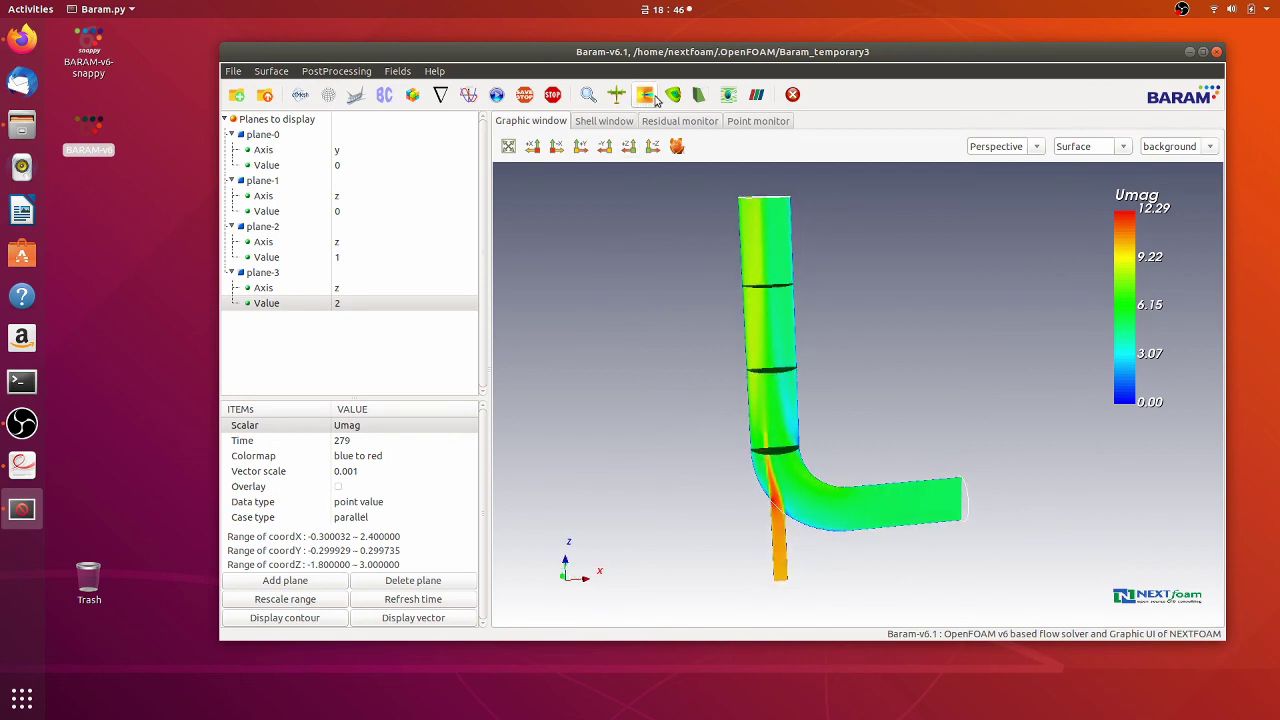
Open the case in ParaView and load its internalMesh region into the render view.
left_click(757, 96)
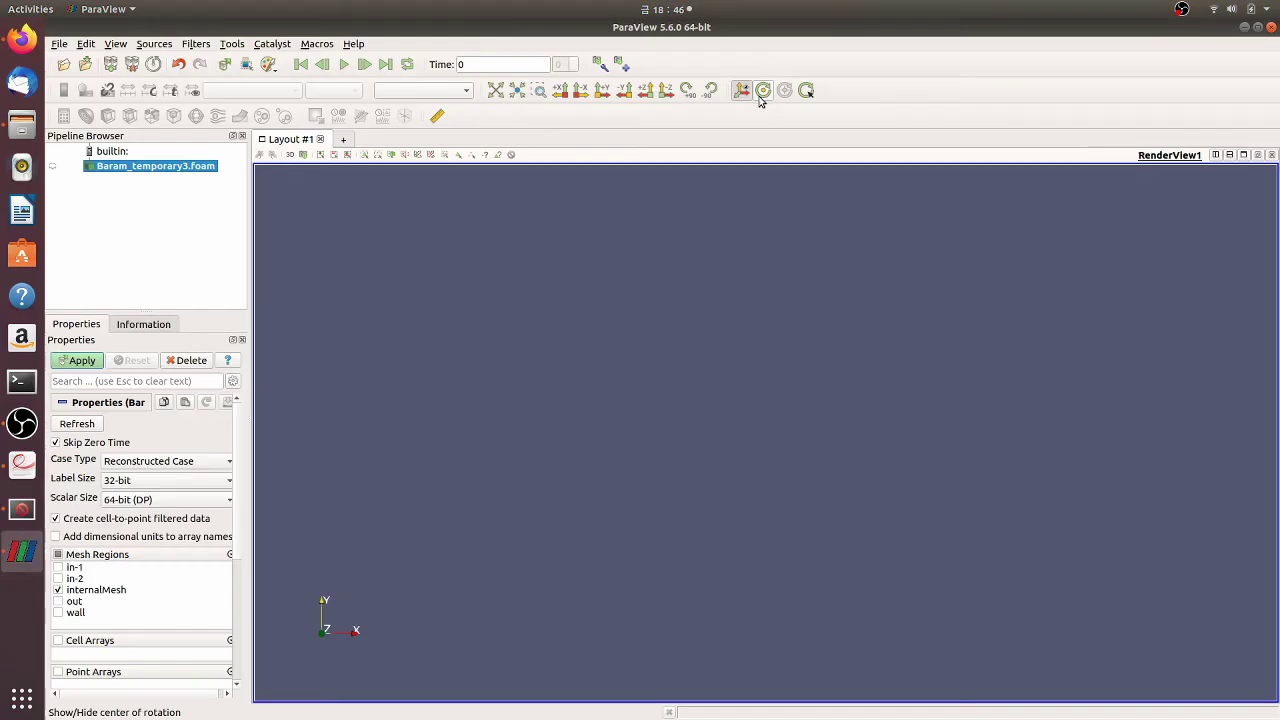
left_click(95, 360)
left_click_drag(517, 374, 541, 322)
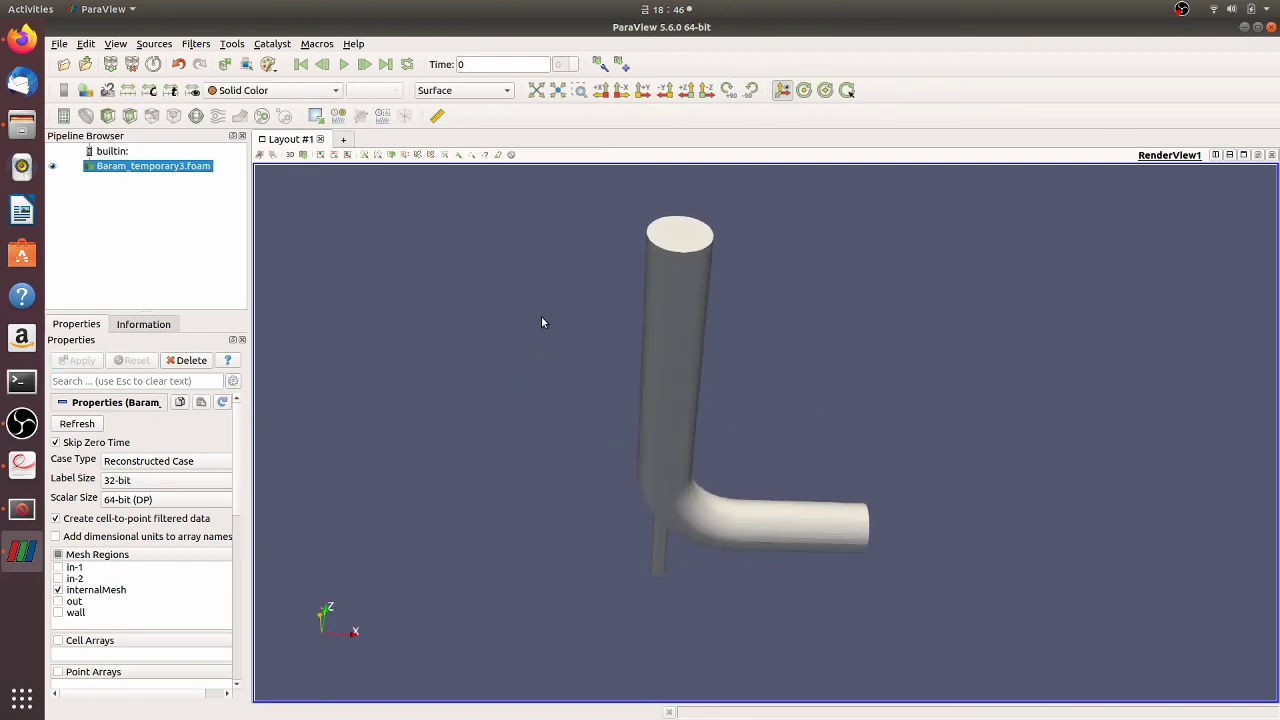
Go to the last time step and reload the case with its case type set to Decomposed Case.
left_click(385, 64)
left_click(152, 461)
left_click(145, 442)
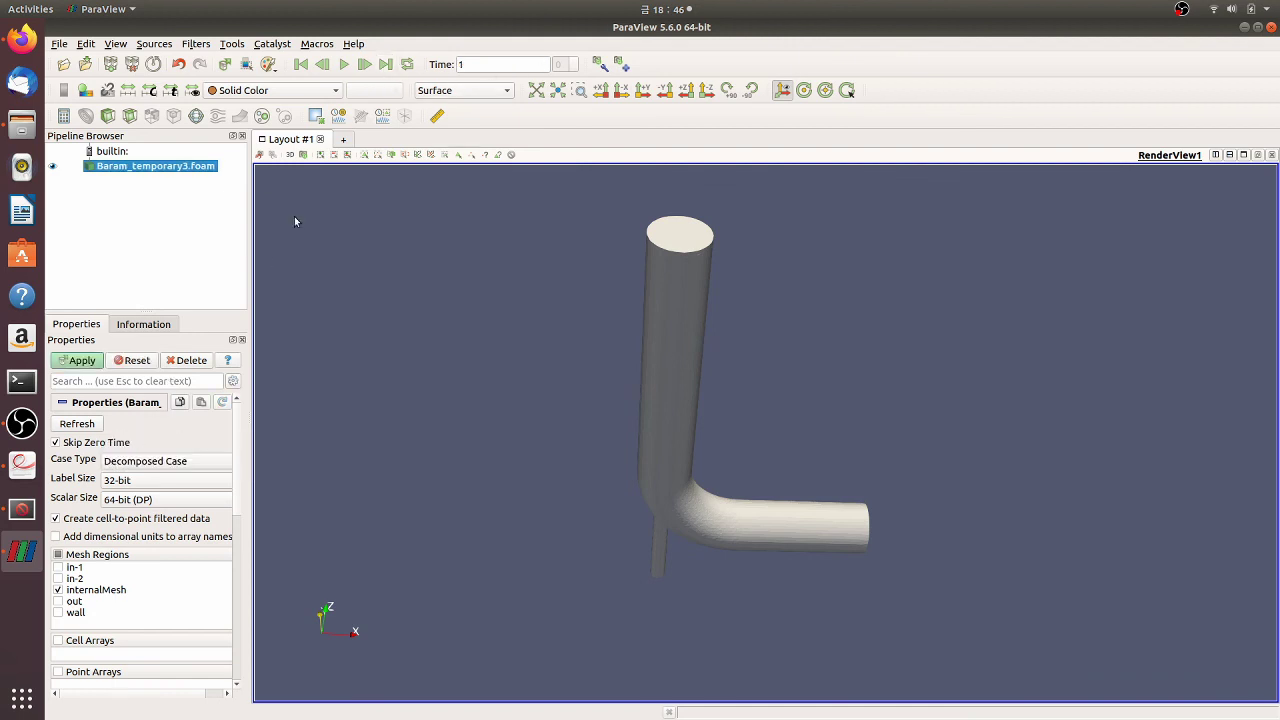
left_click(82, 361)
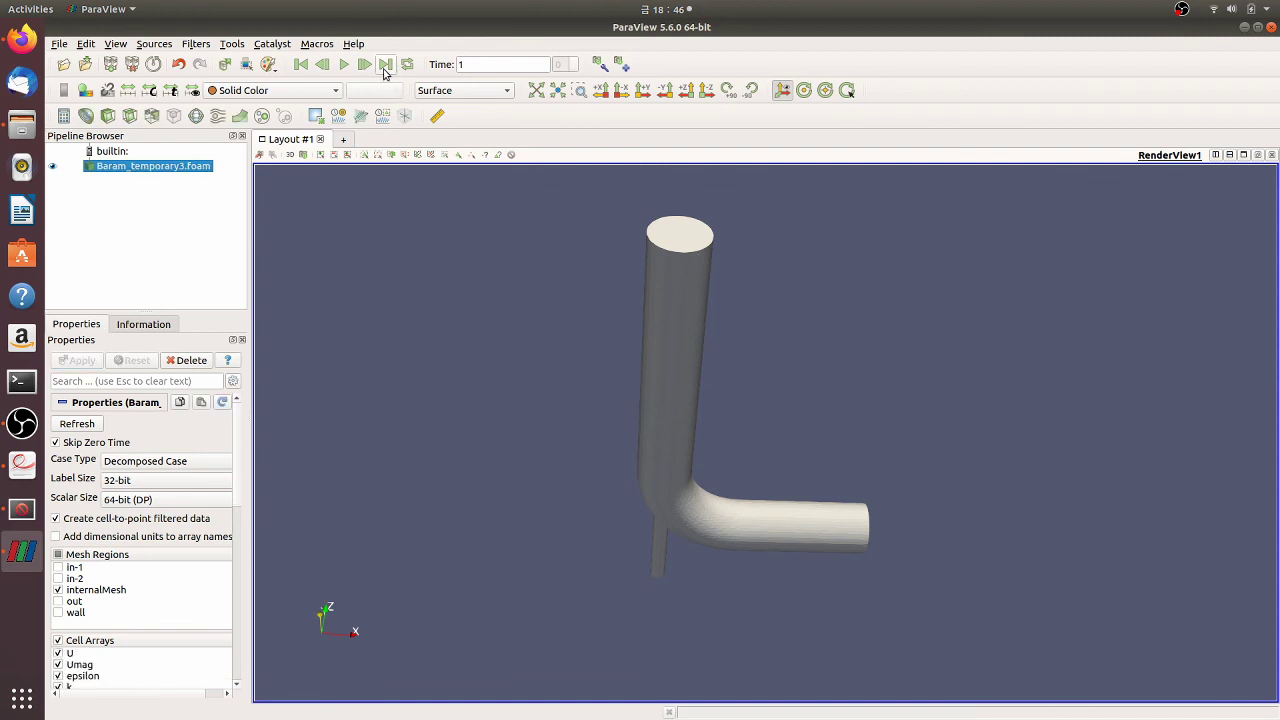
Color the pipe by the point-data pressure field p, inspect it, and minimize ParaView to return to BARAM.
left_click(286, 91)
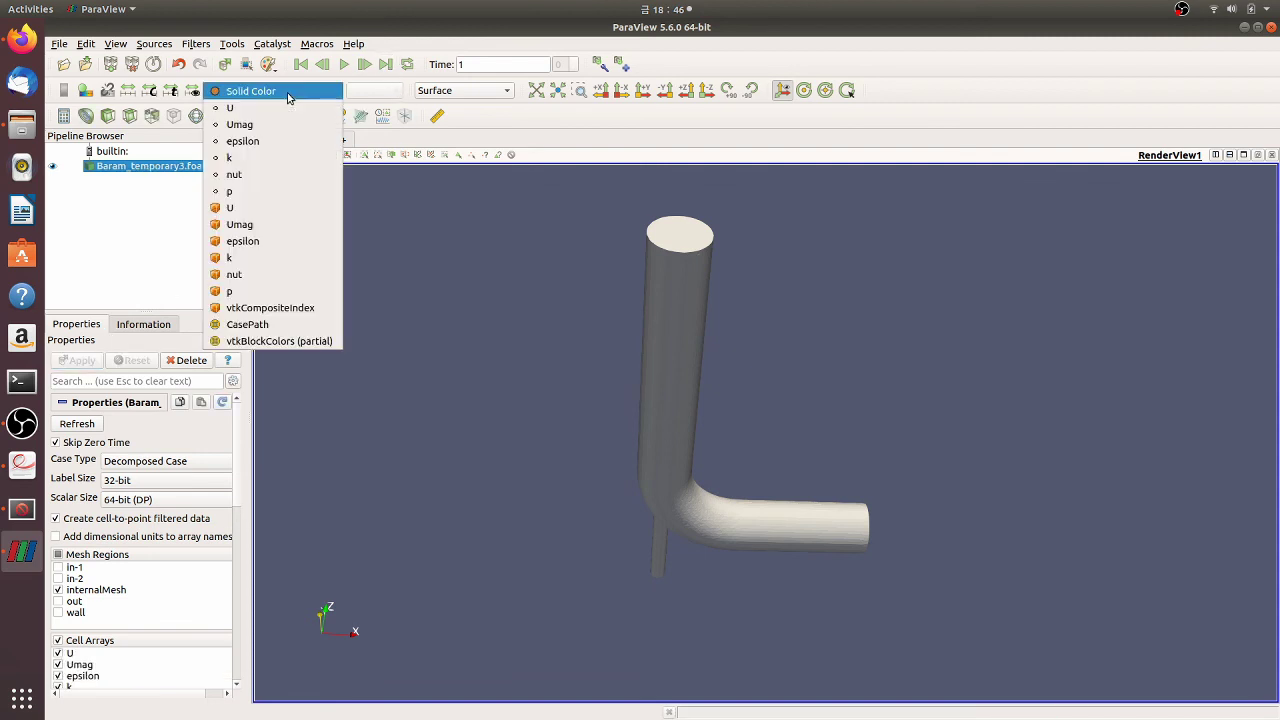
left_click(232, 191)
left_click_drag(497, 484, 587, 447)
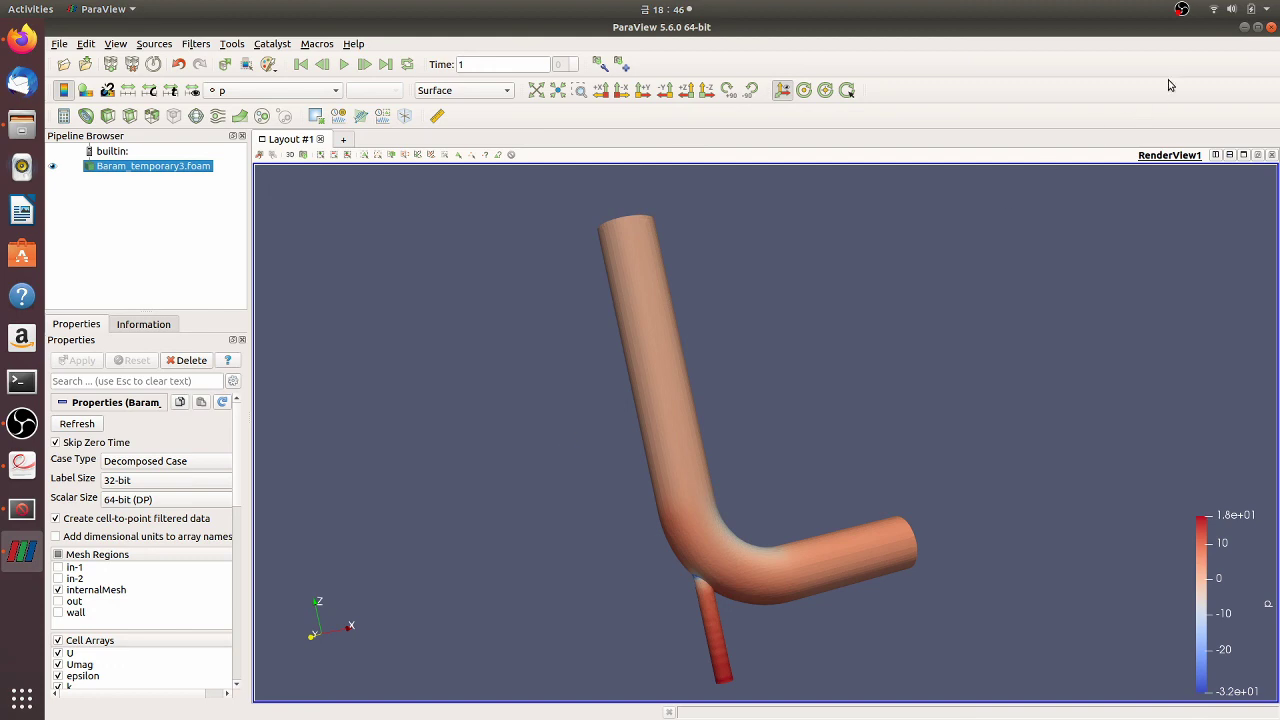
left_click(1245, 27)
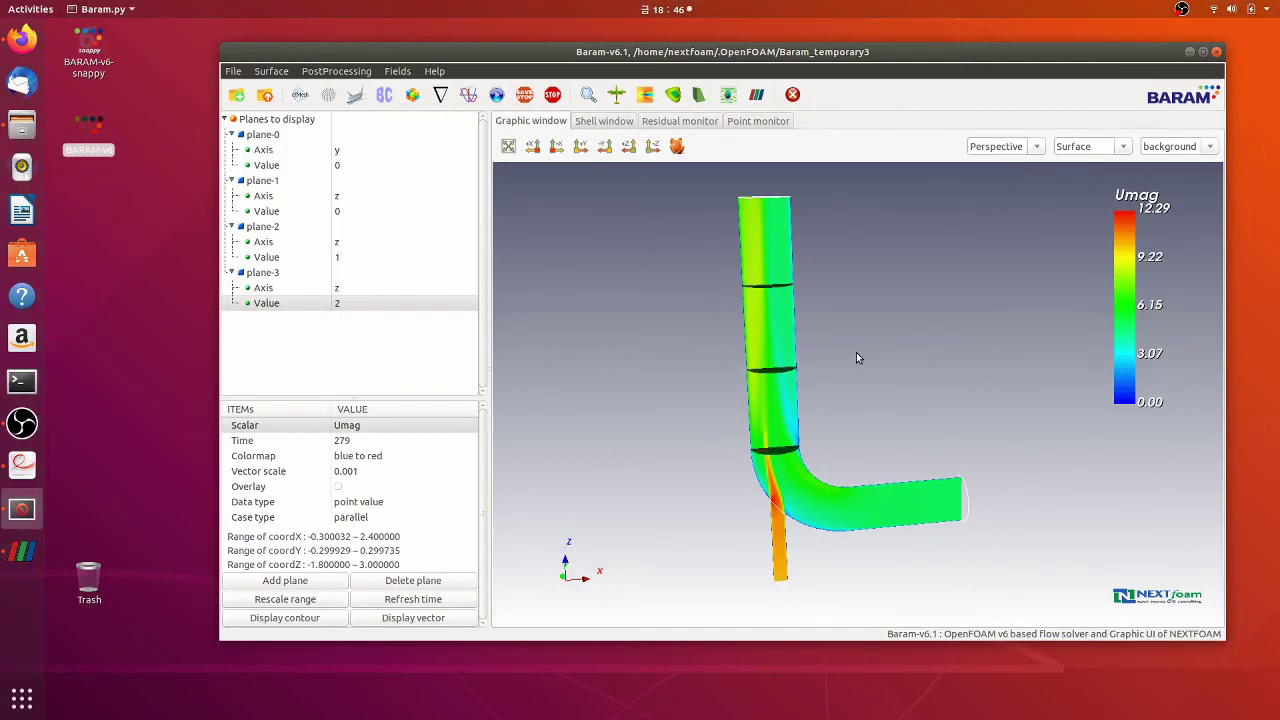